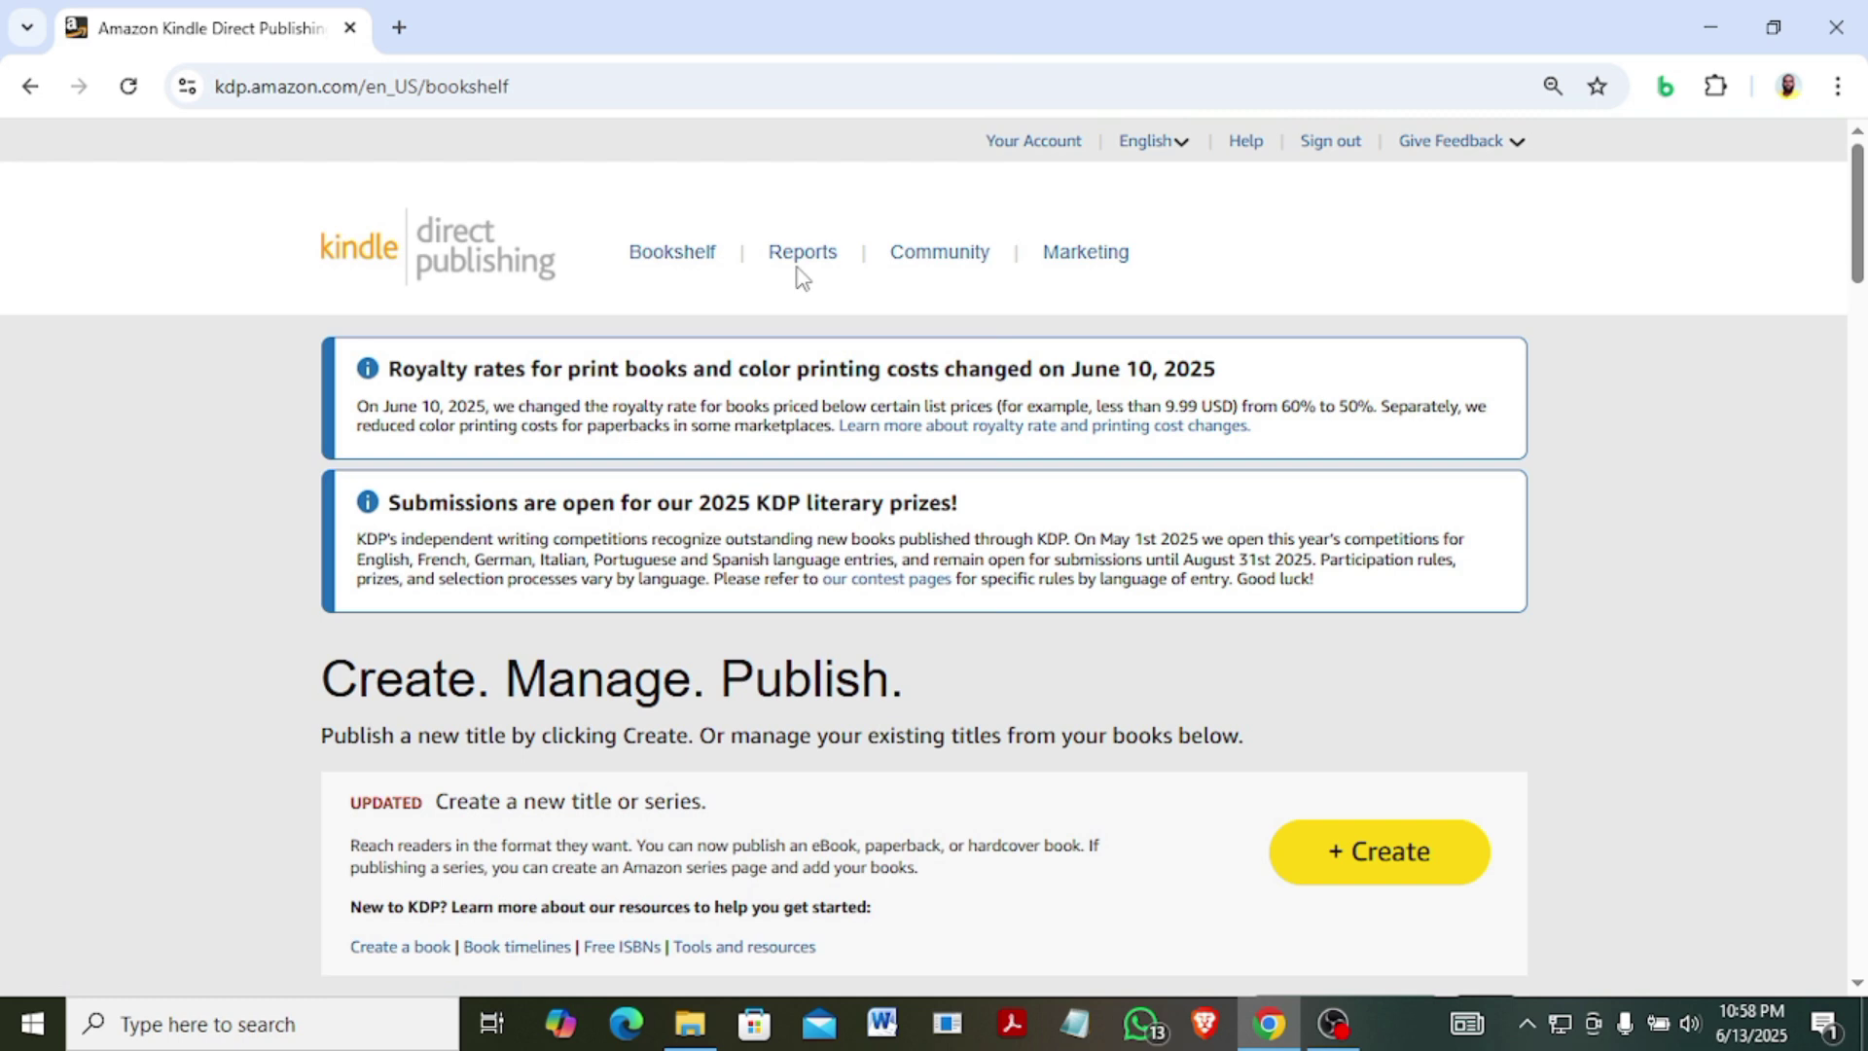
From KDP Marketing, pick Amazon.com as the Amazon Ads marketplace and go to Amazon Ads.
click(1087, 255)
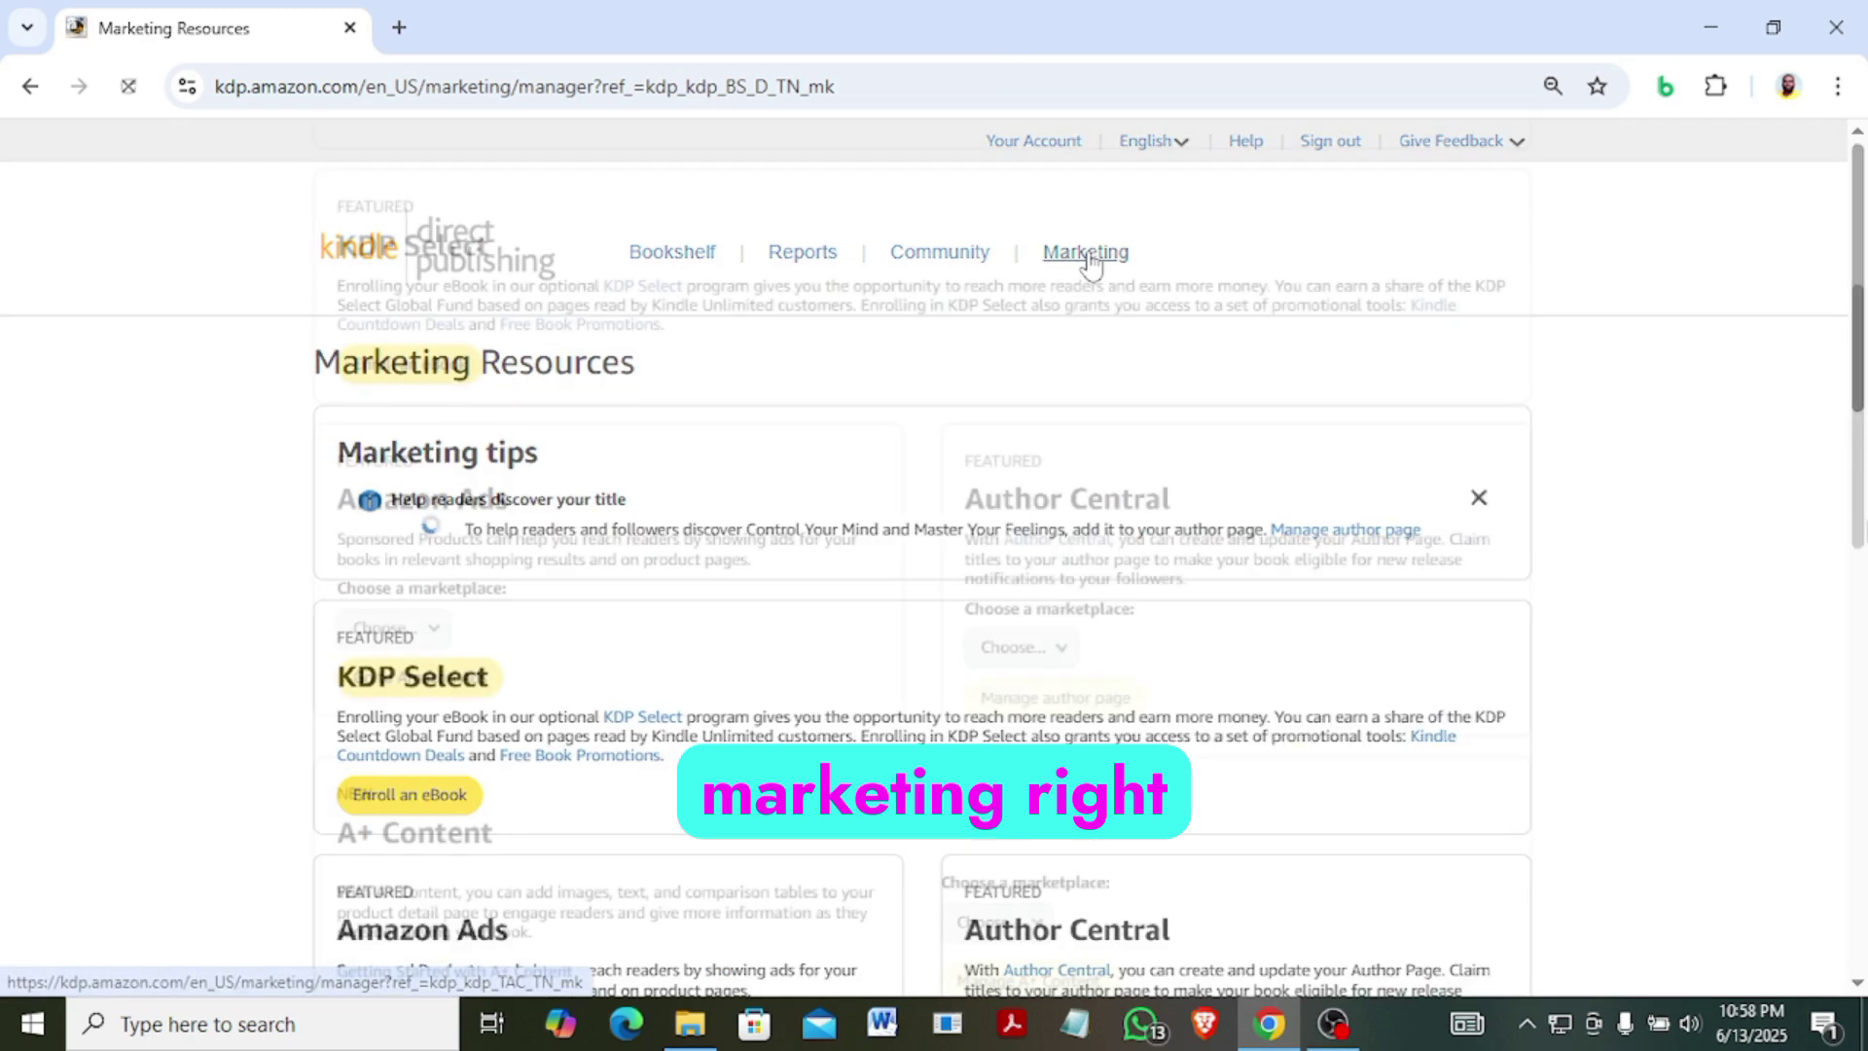
scroll(1862, 562, down, 6)
drag(1863, 563, 1863, 566)
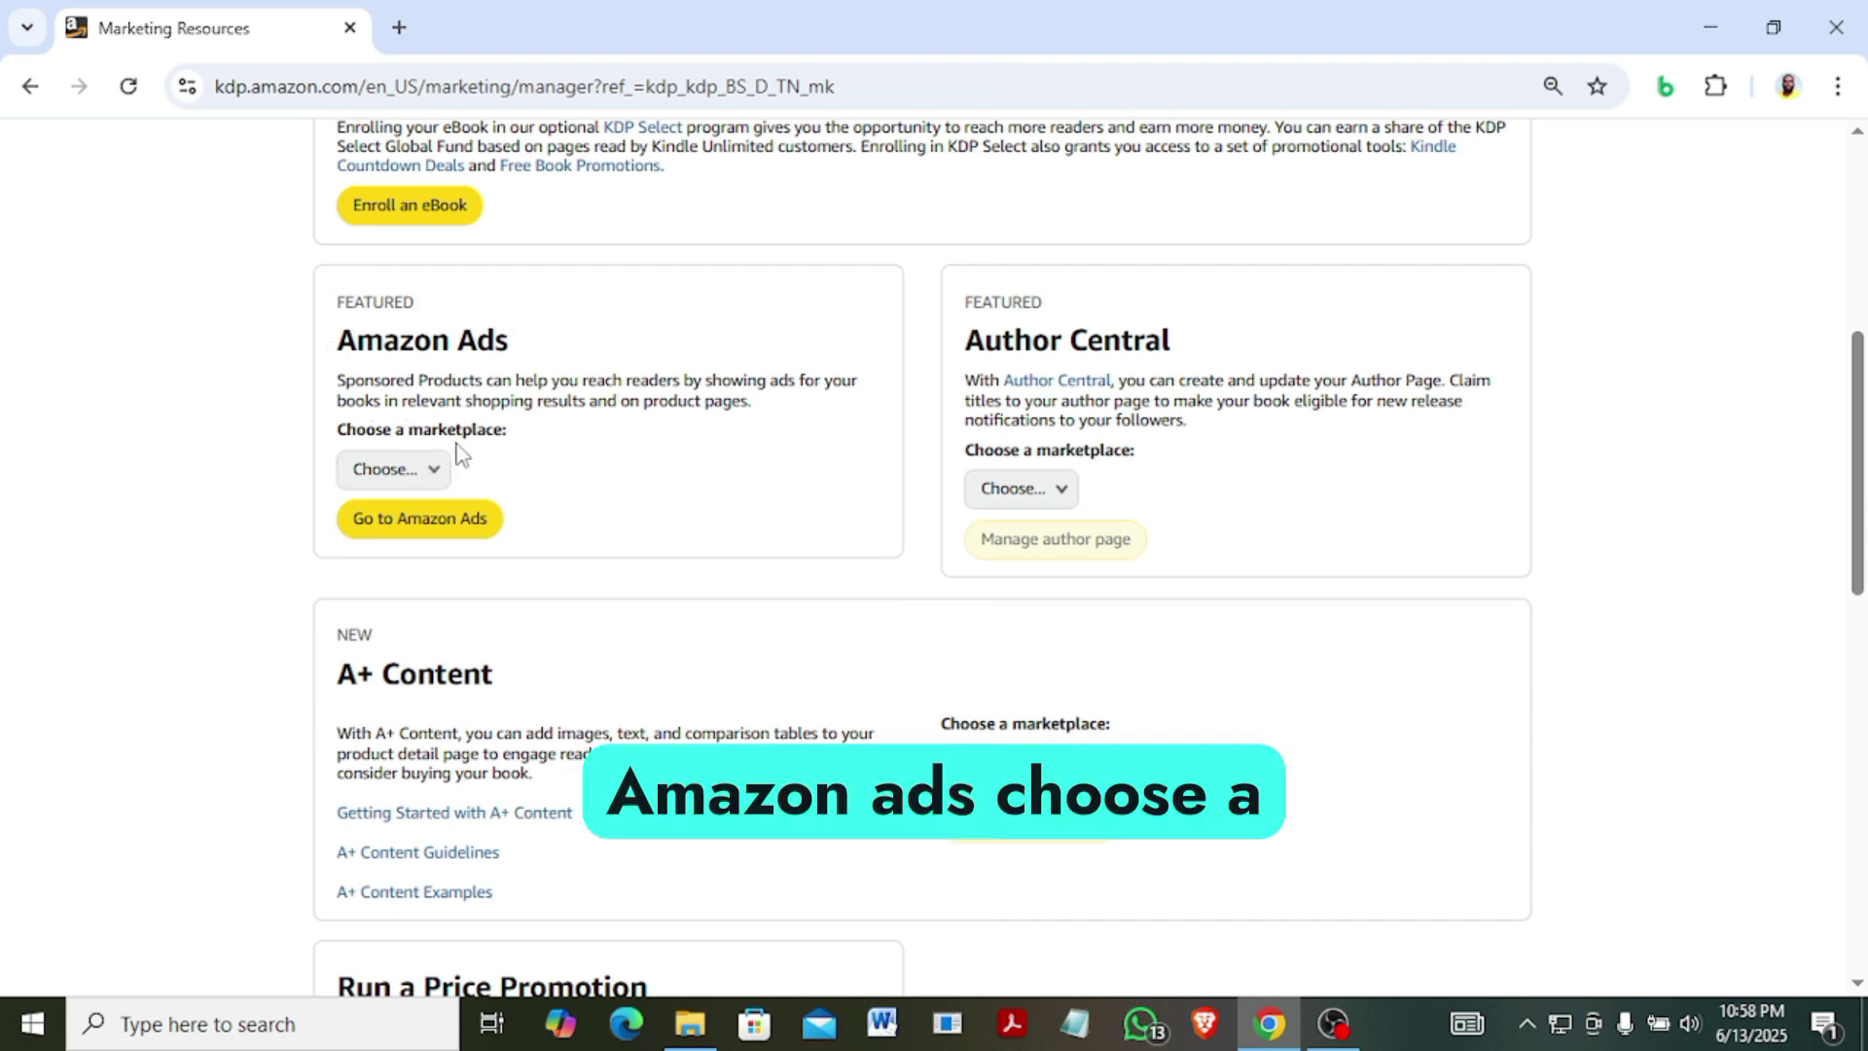
click(435, 474)
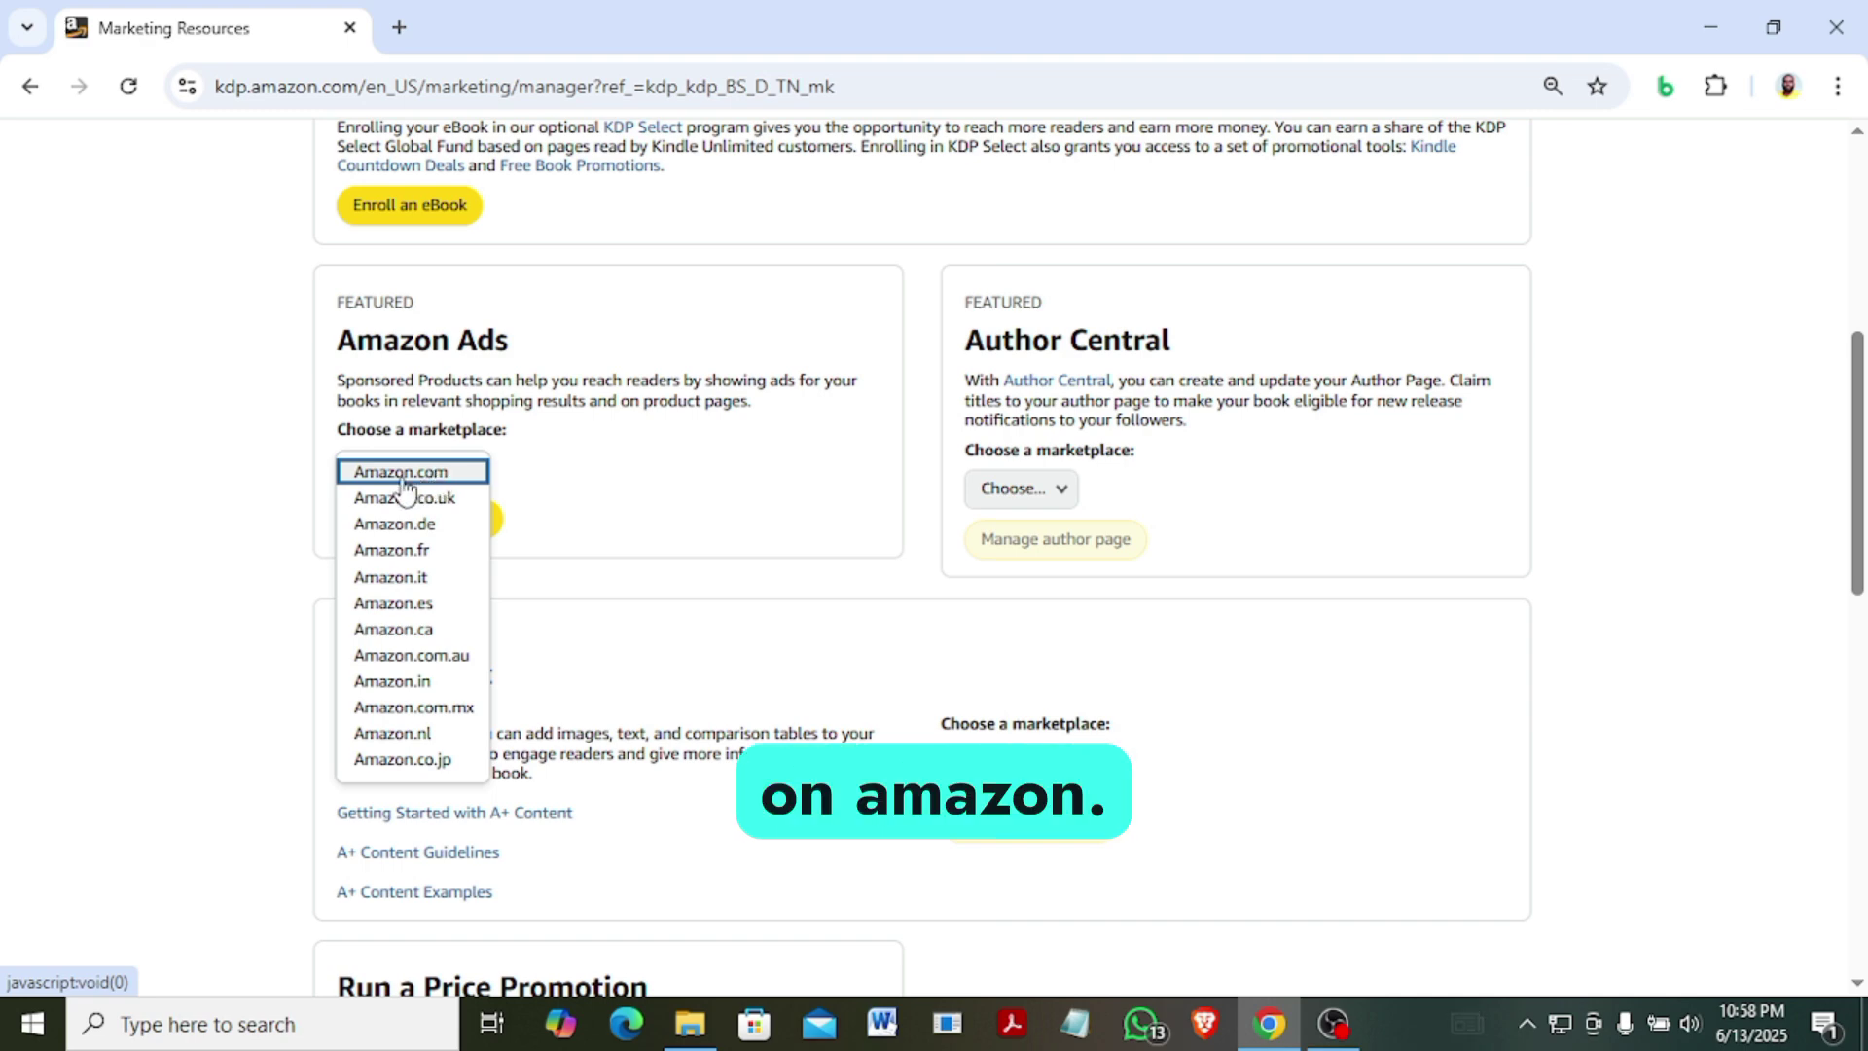
click(404, 476)
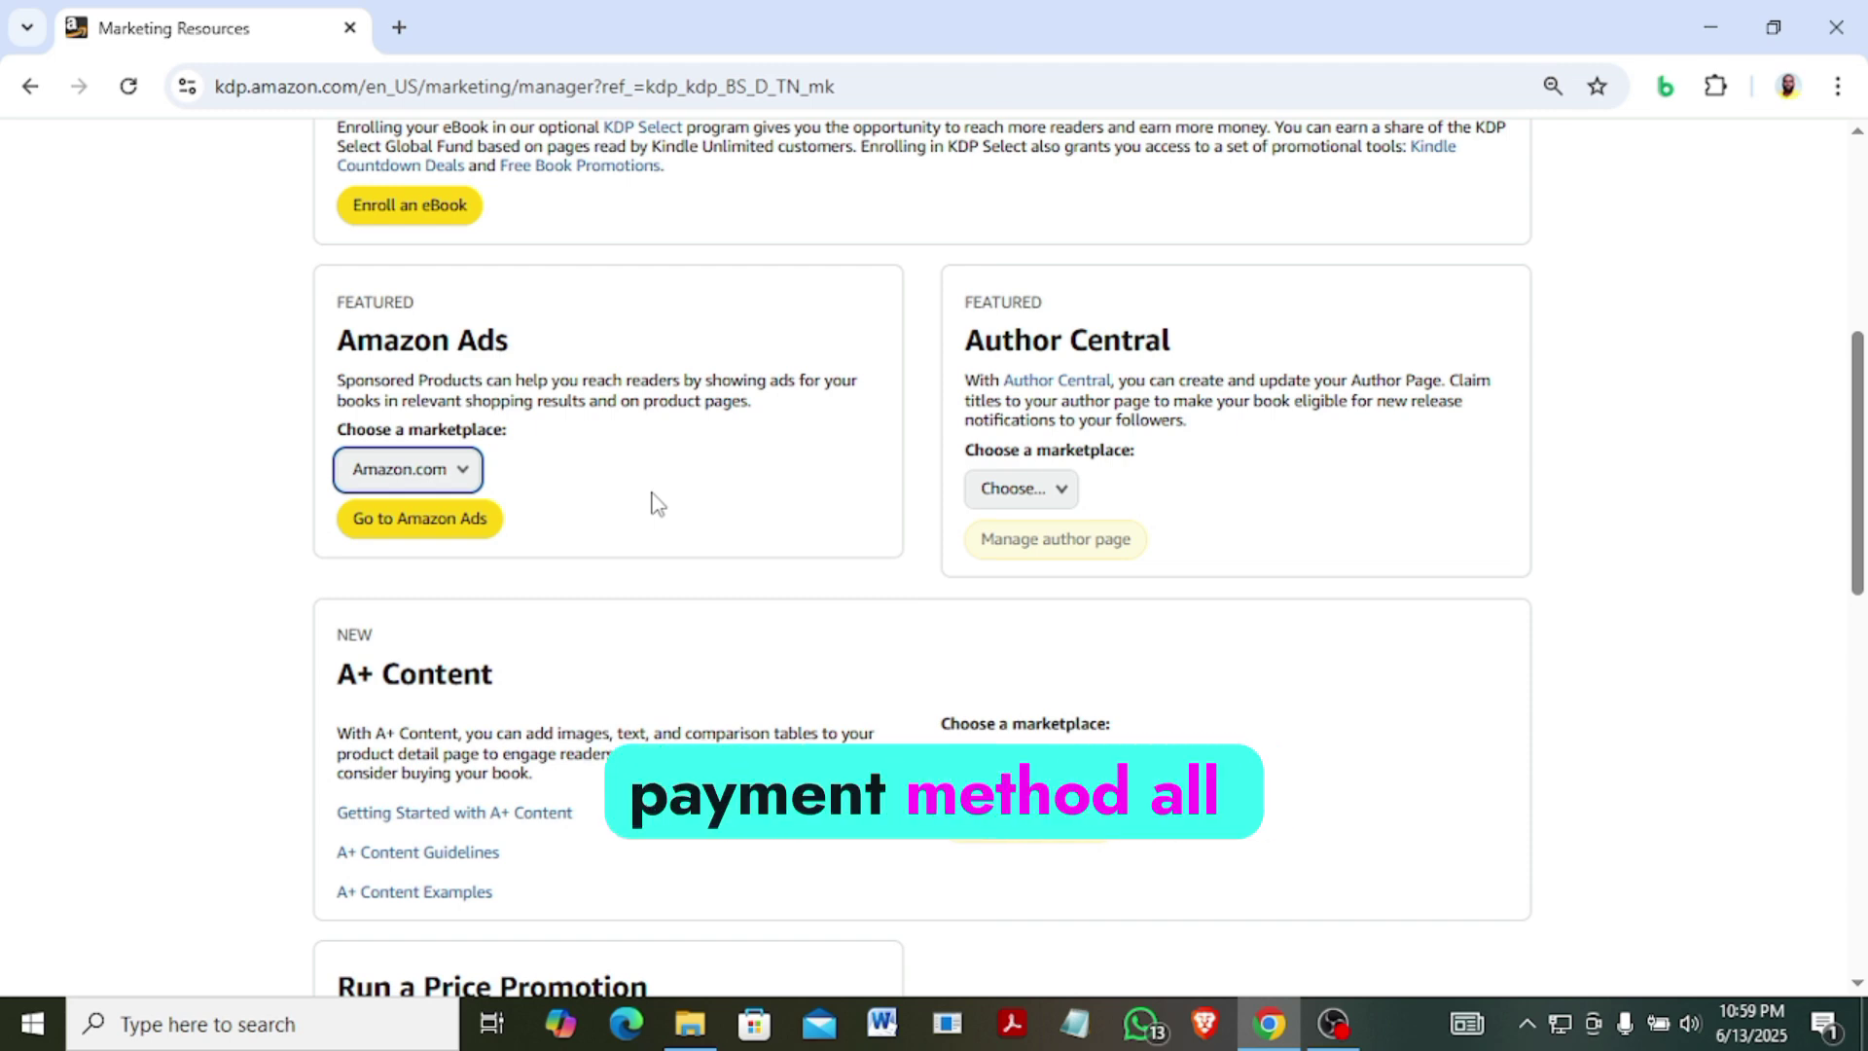
click(394, 540)
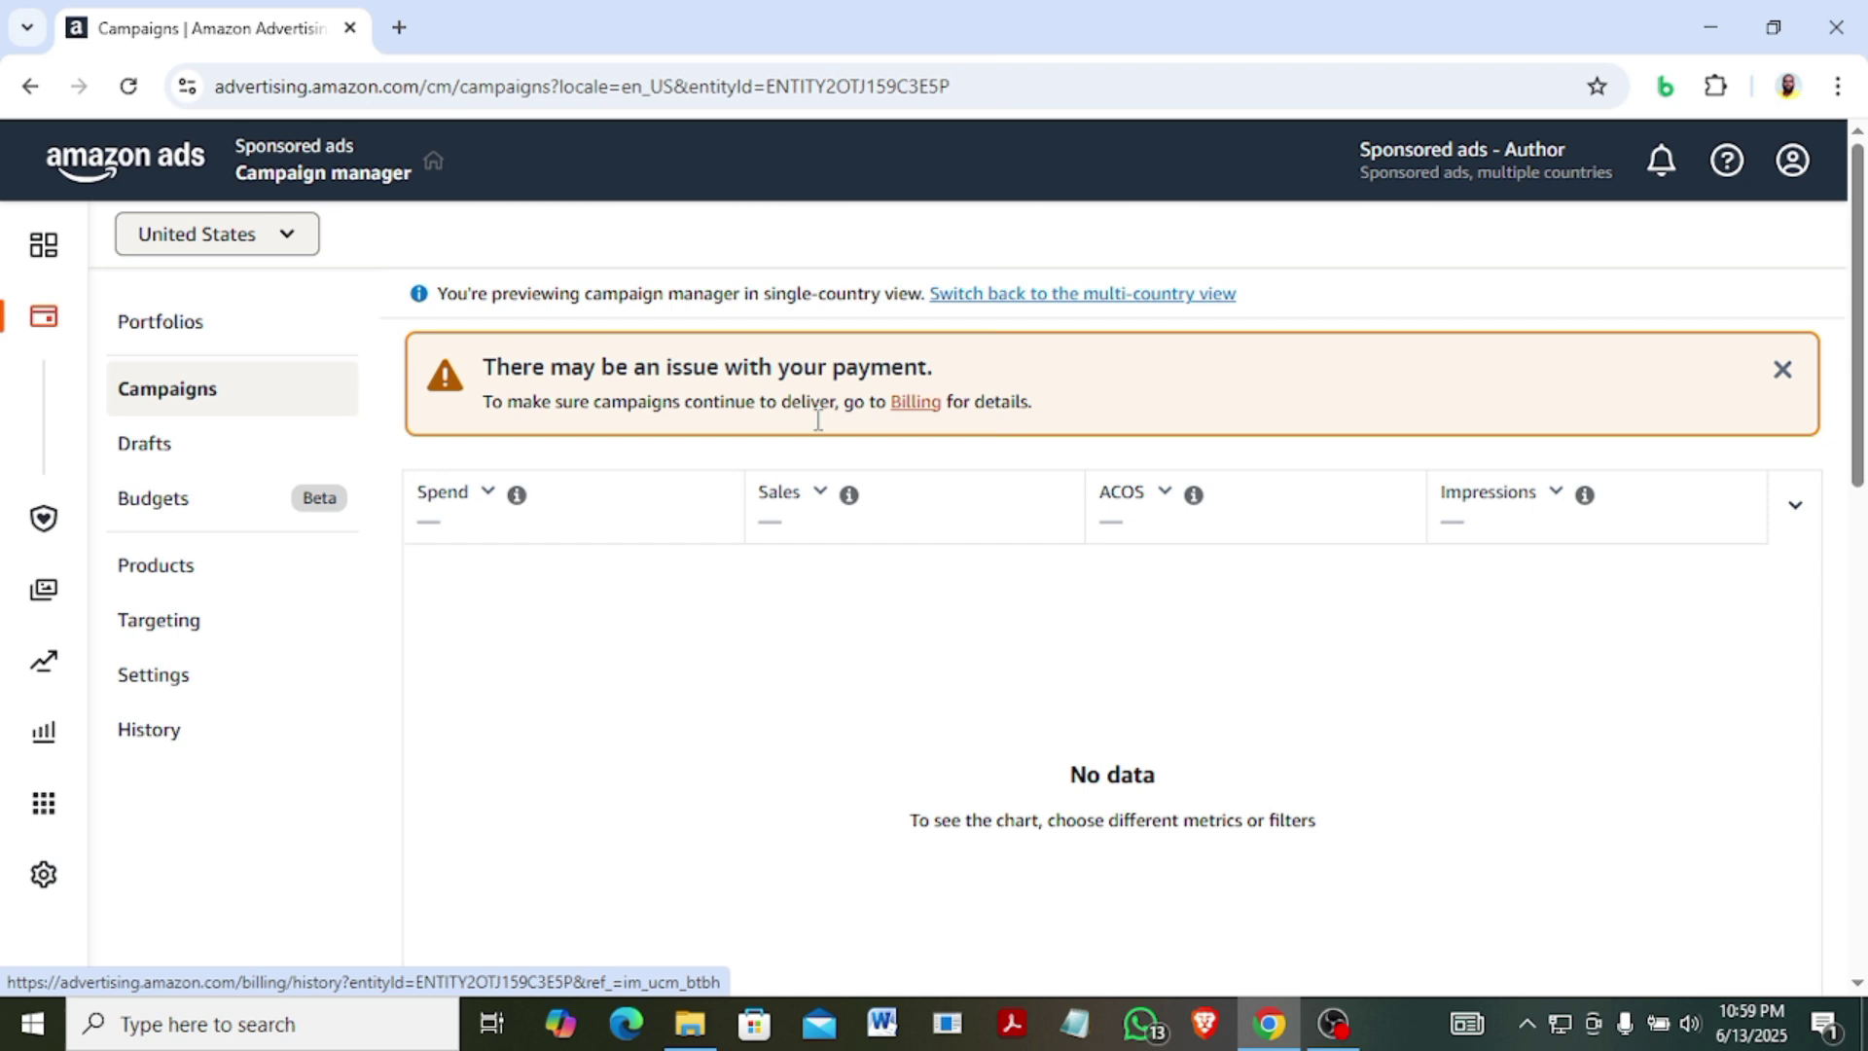
Let the United States Campaign manager load, showing its payment-issue warning.
mouse_move(39, 880)
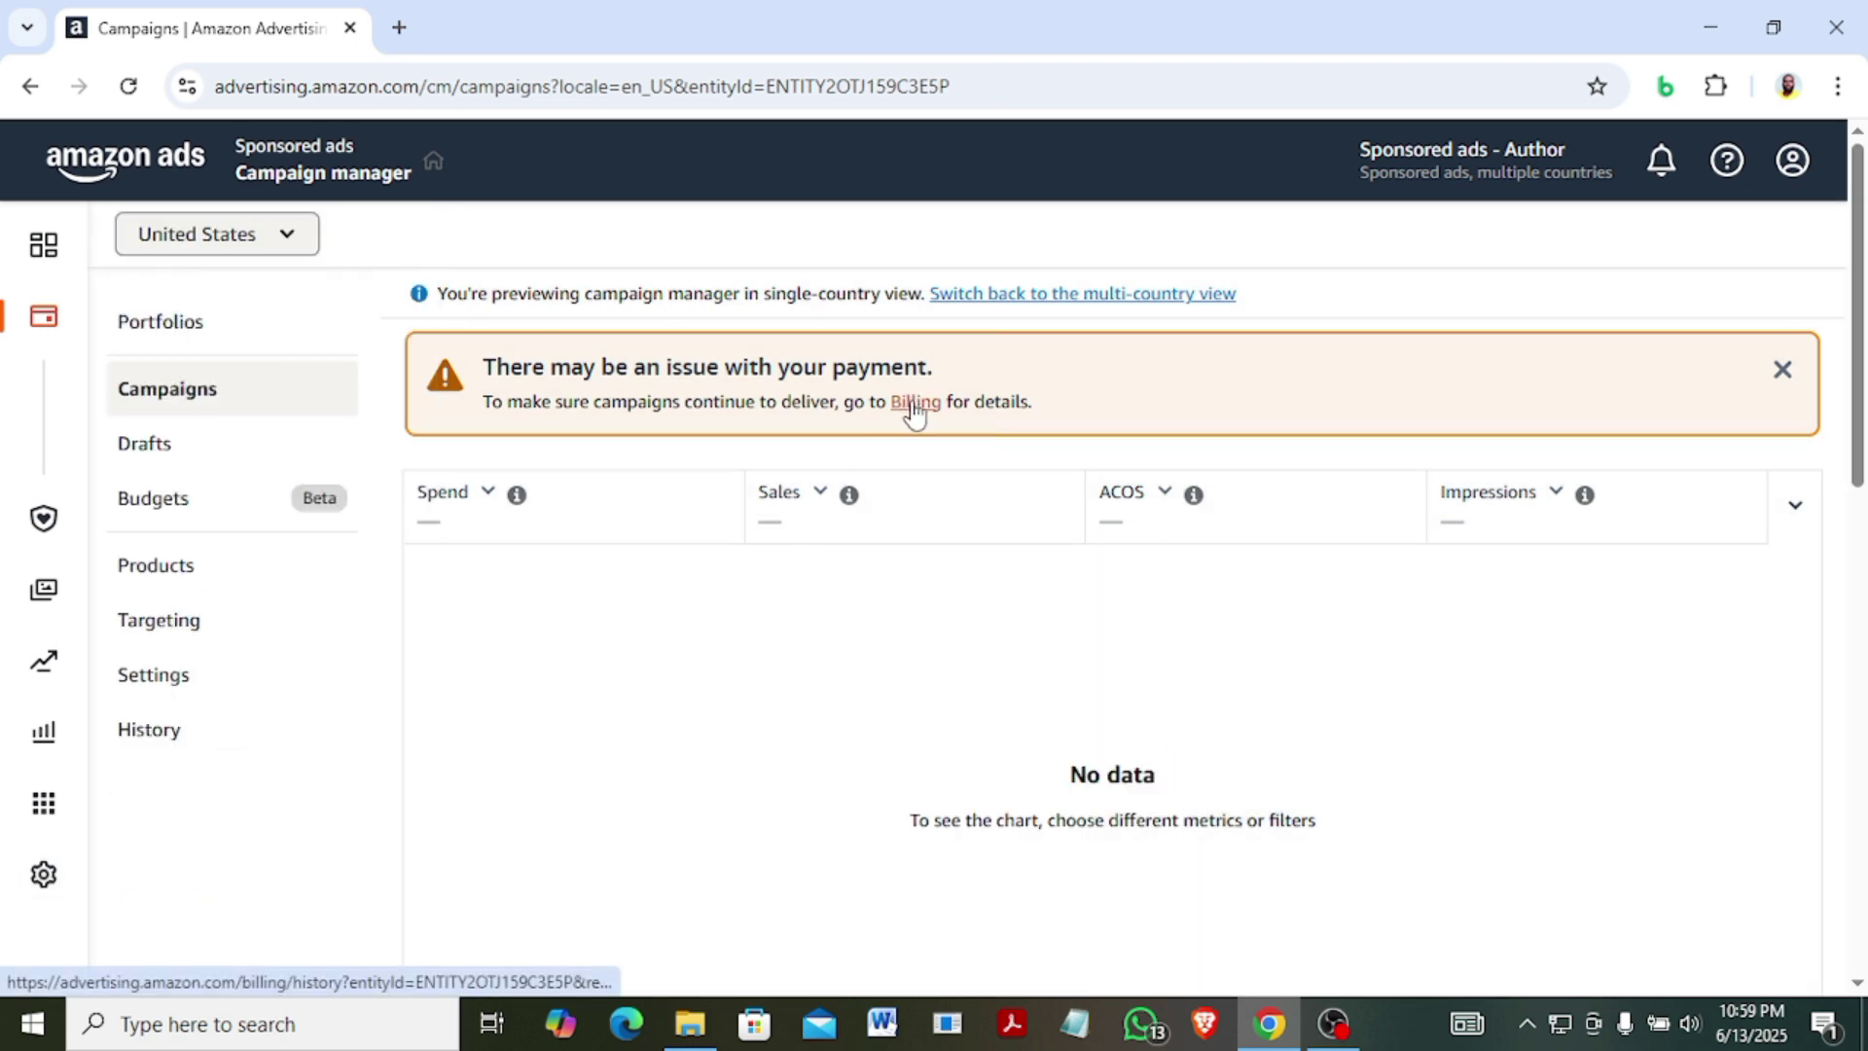
Open Billing from the payment-issue warning and scroll the country table to United States.
click(914, 413)
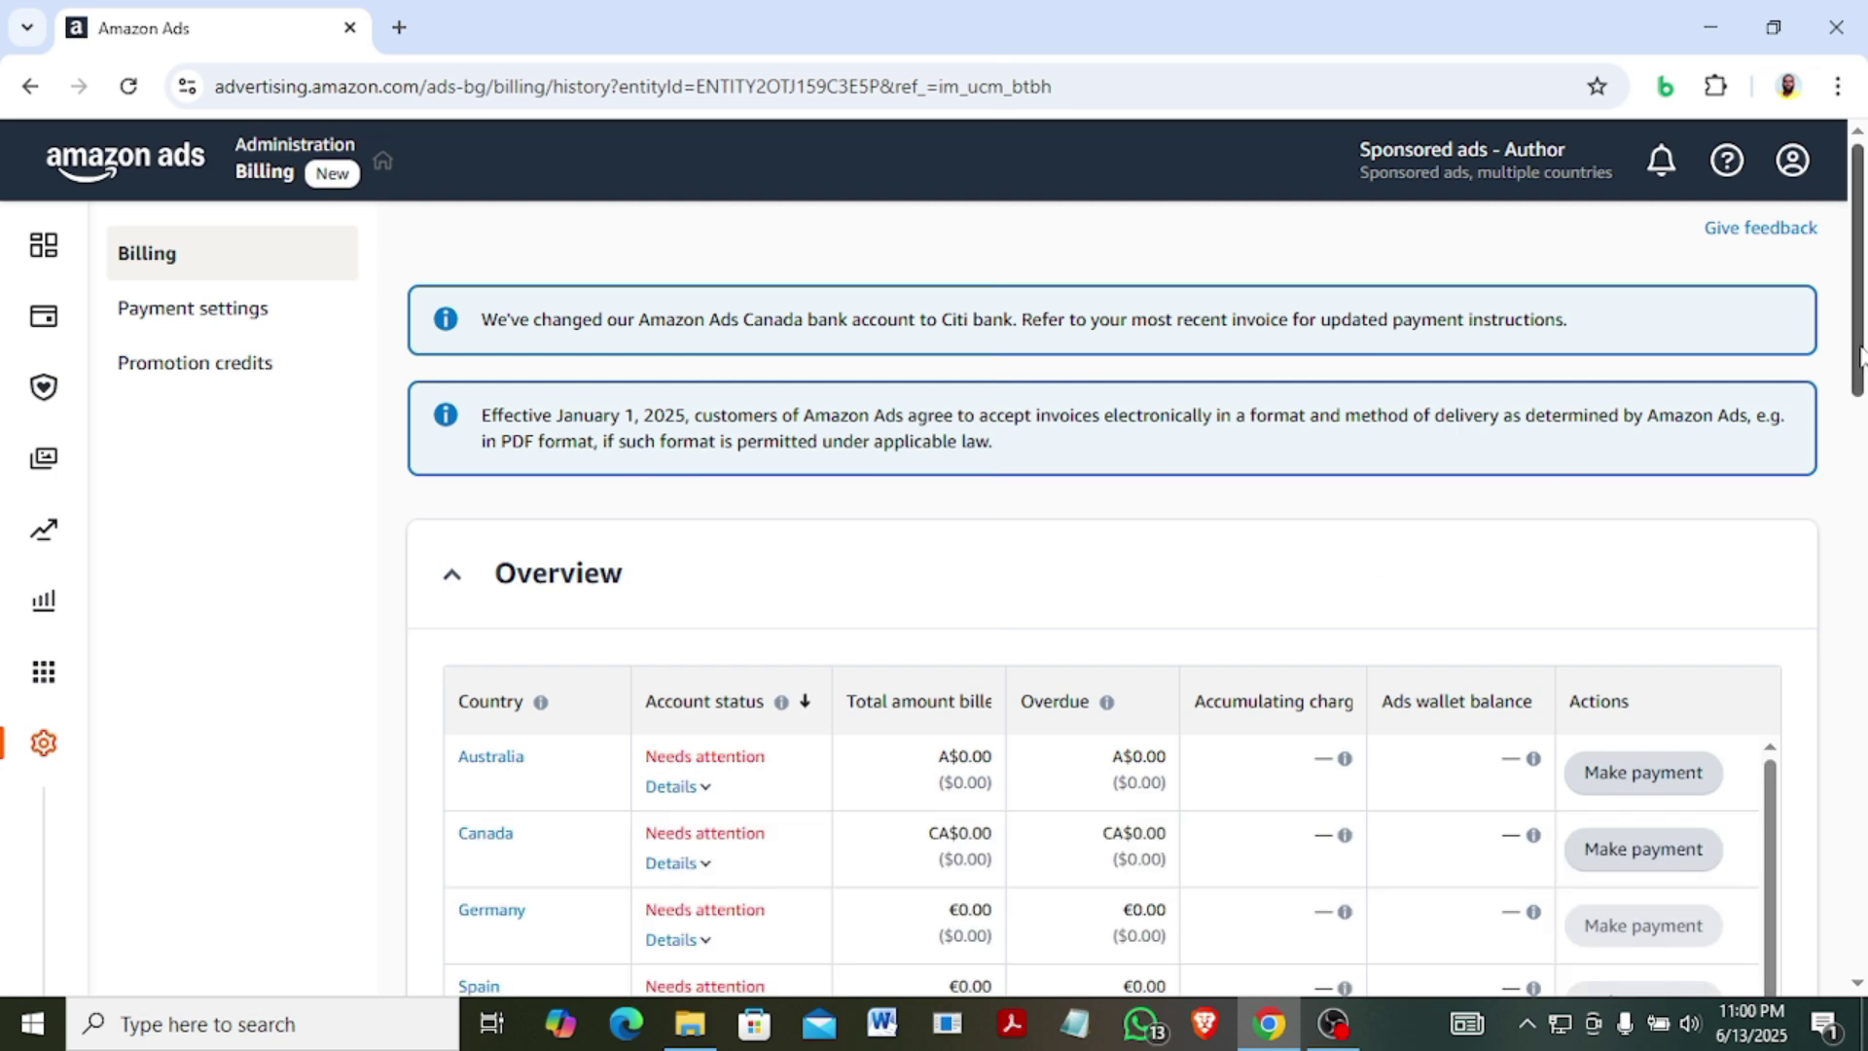
drag(1860, 355, 1864, 482)
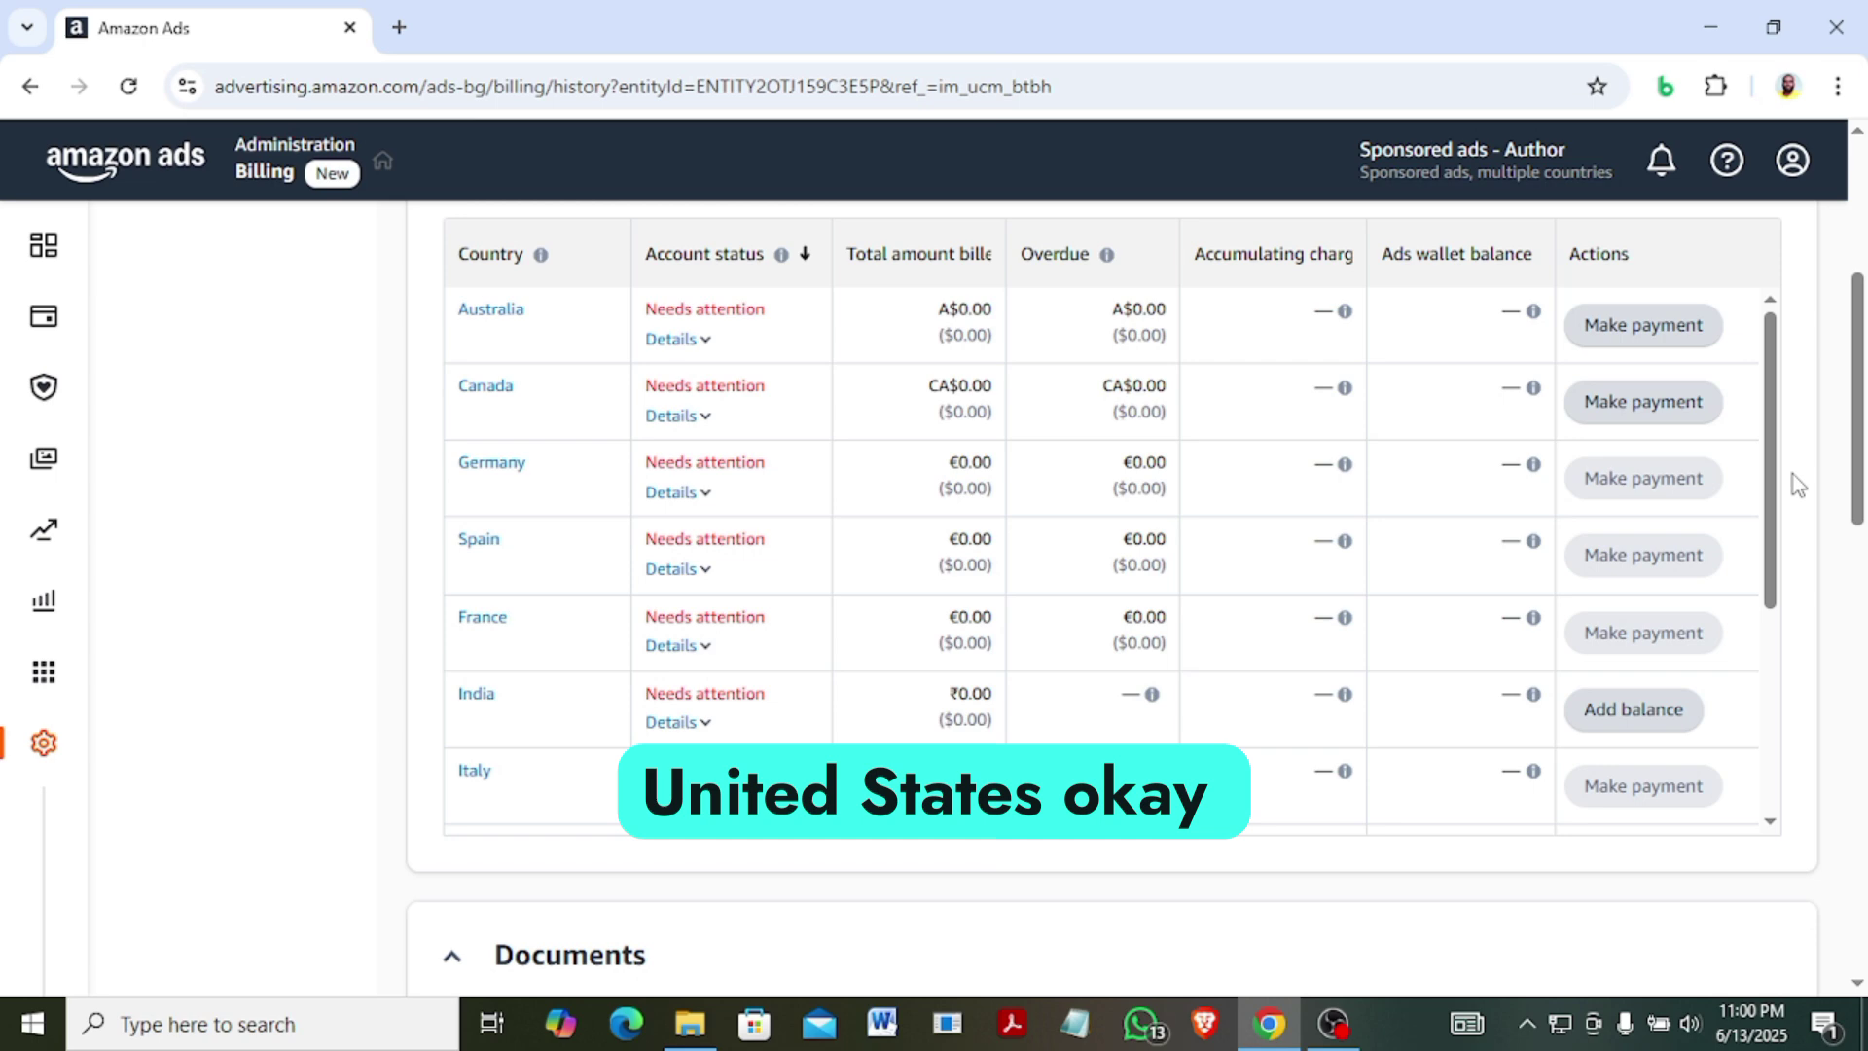
drag(1772, 487, 1784, 733)
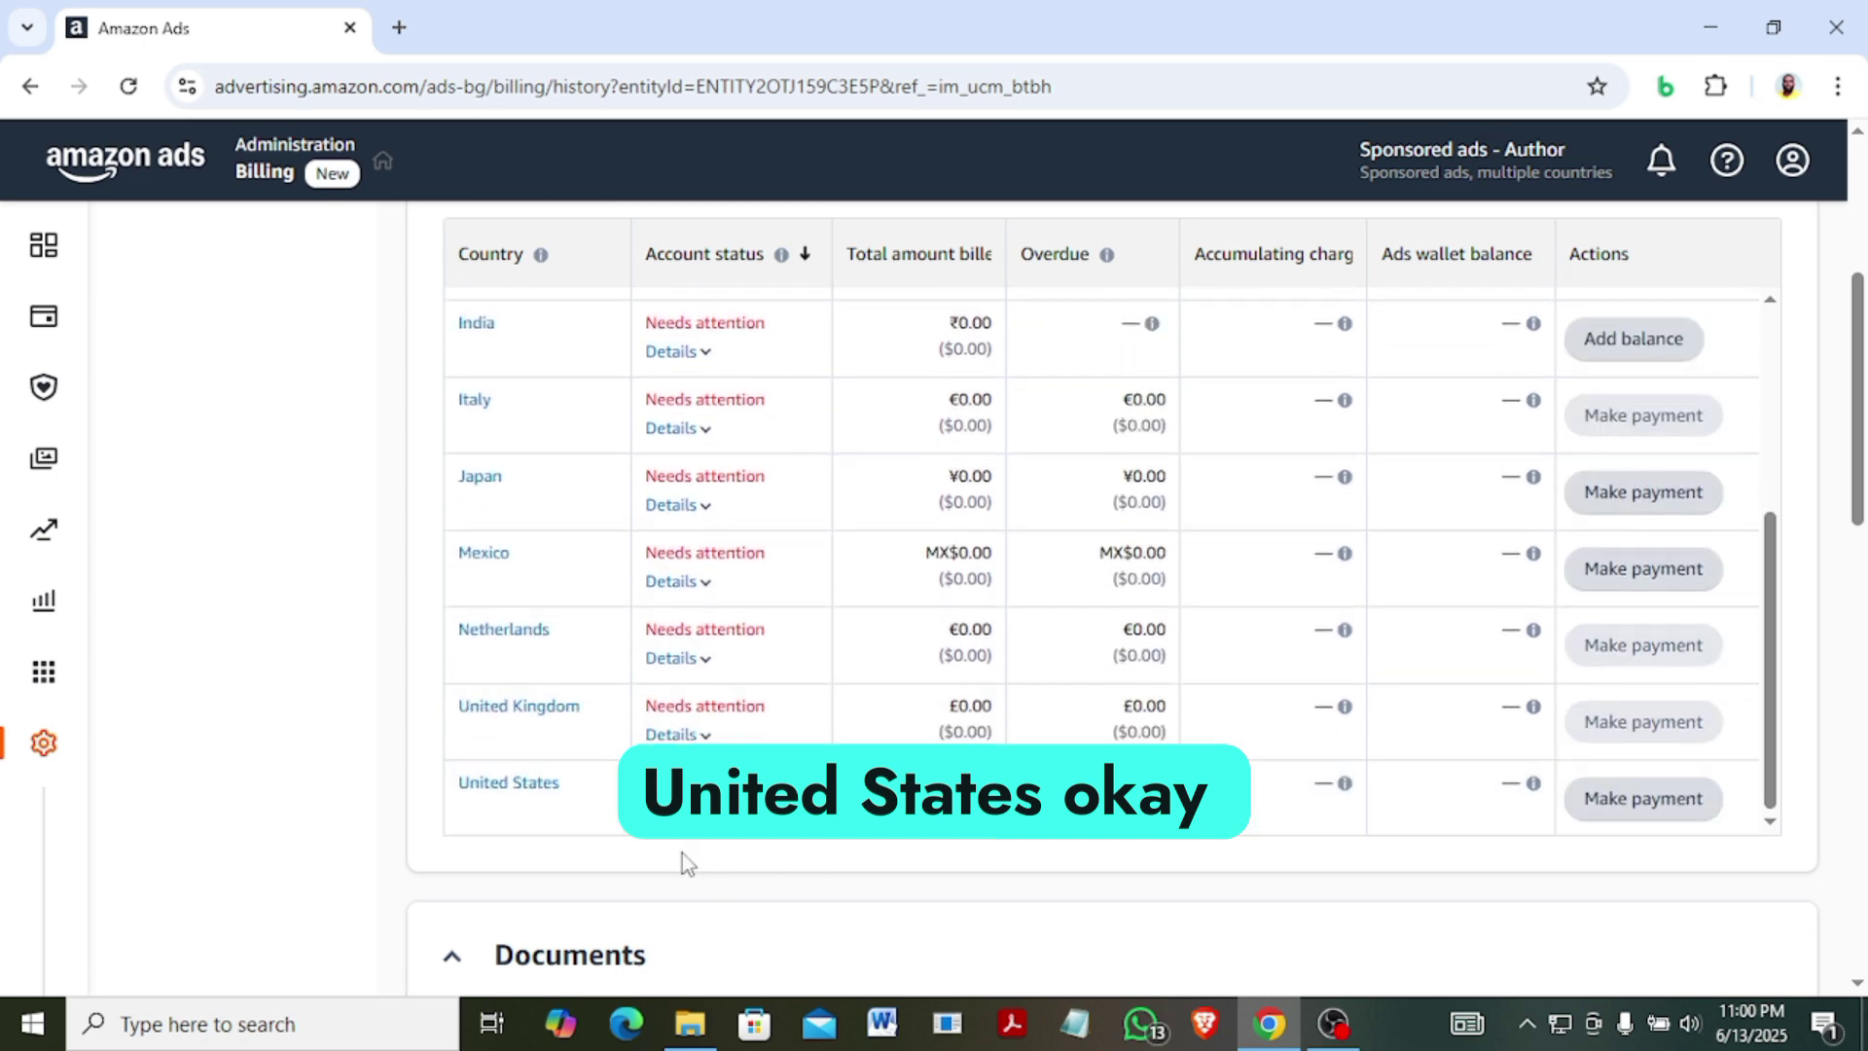
mouse_move(678, 707)
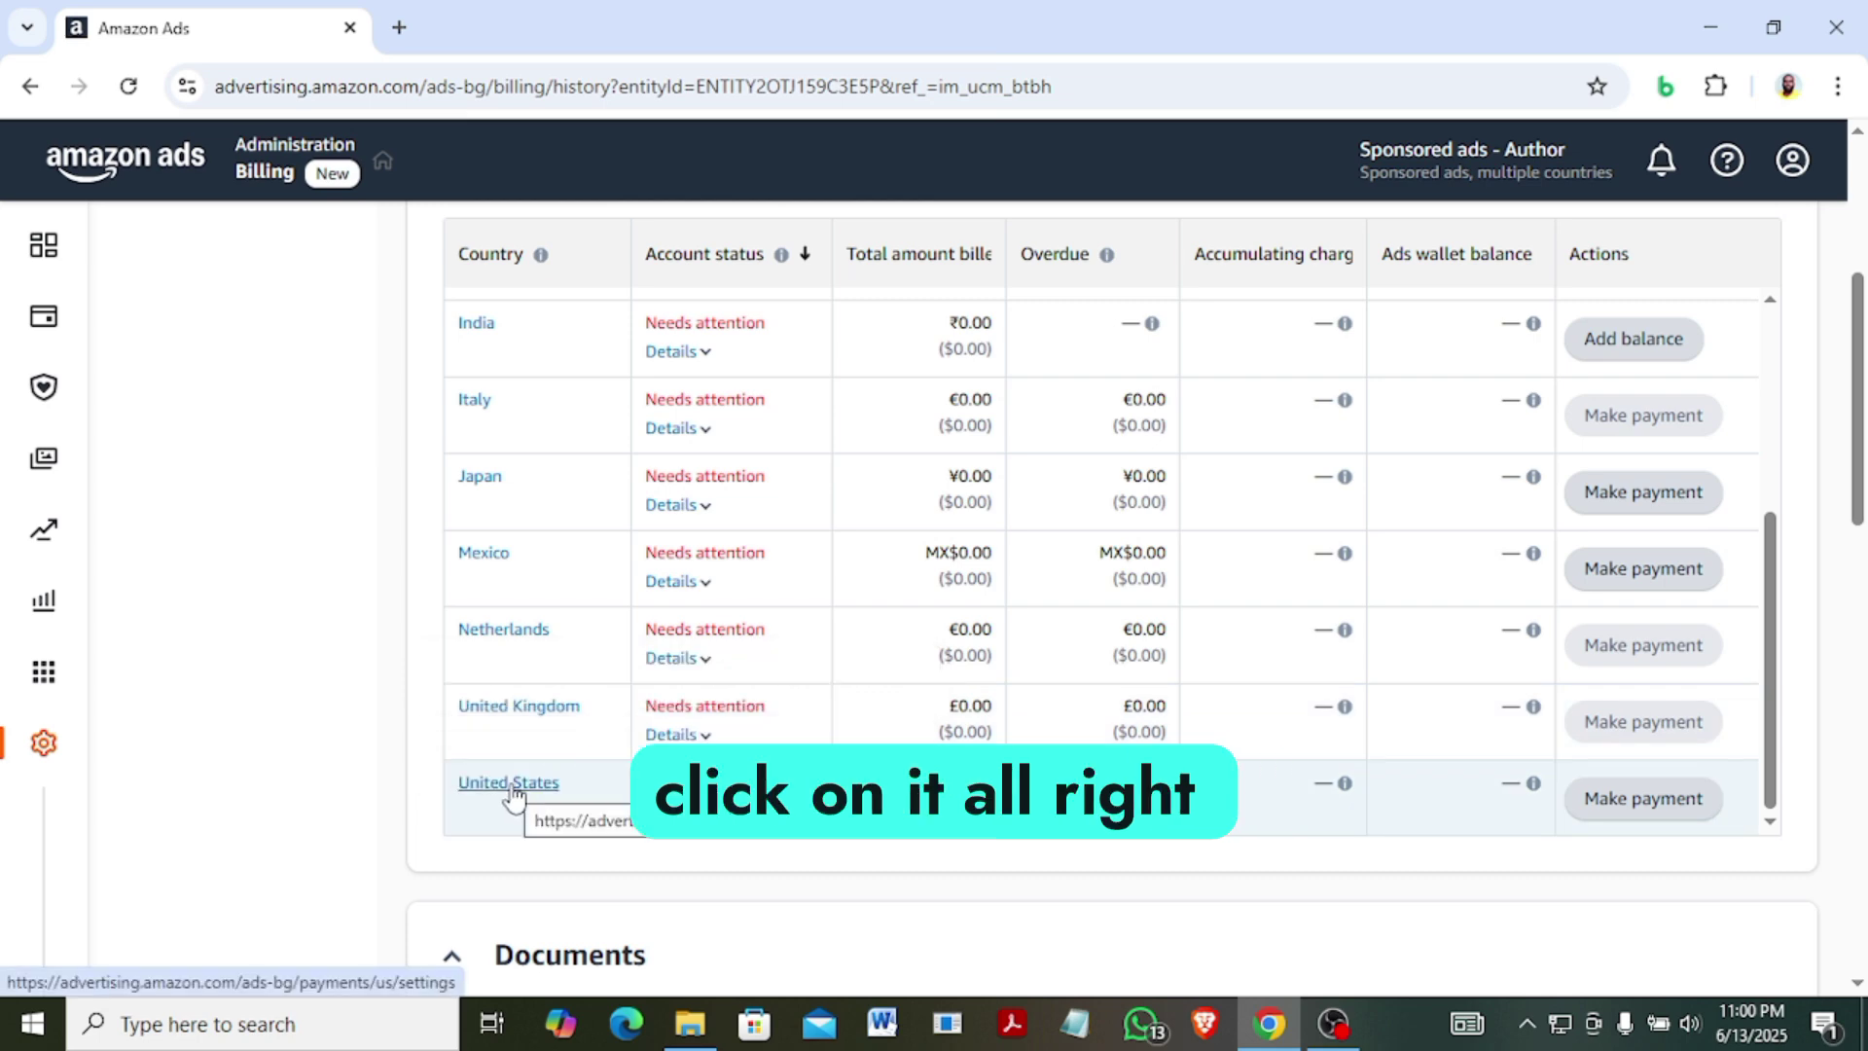
Open United States payment settings and autofill the advertiser name and address from saved details.
click(510, 786)
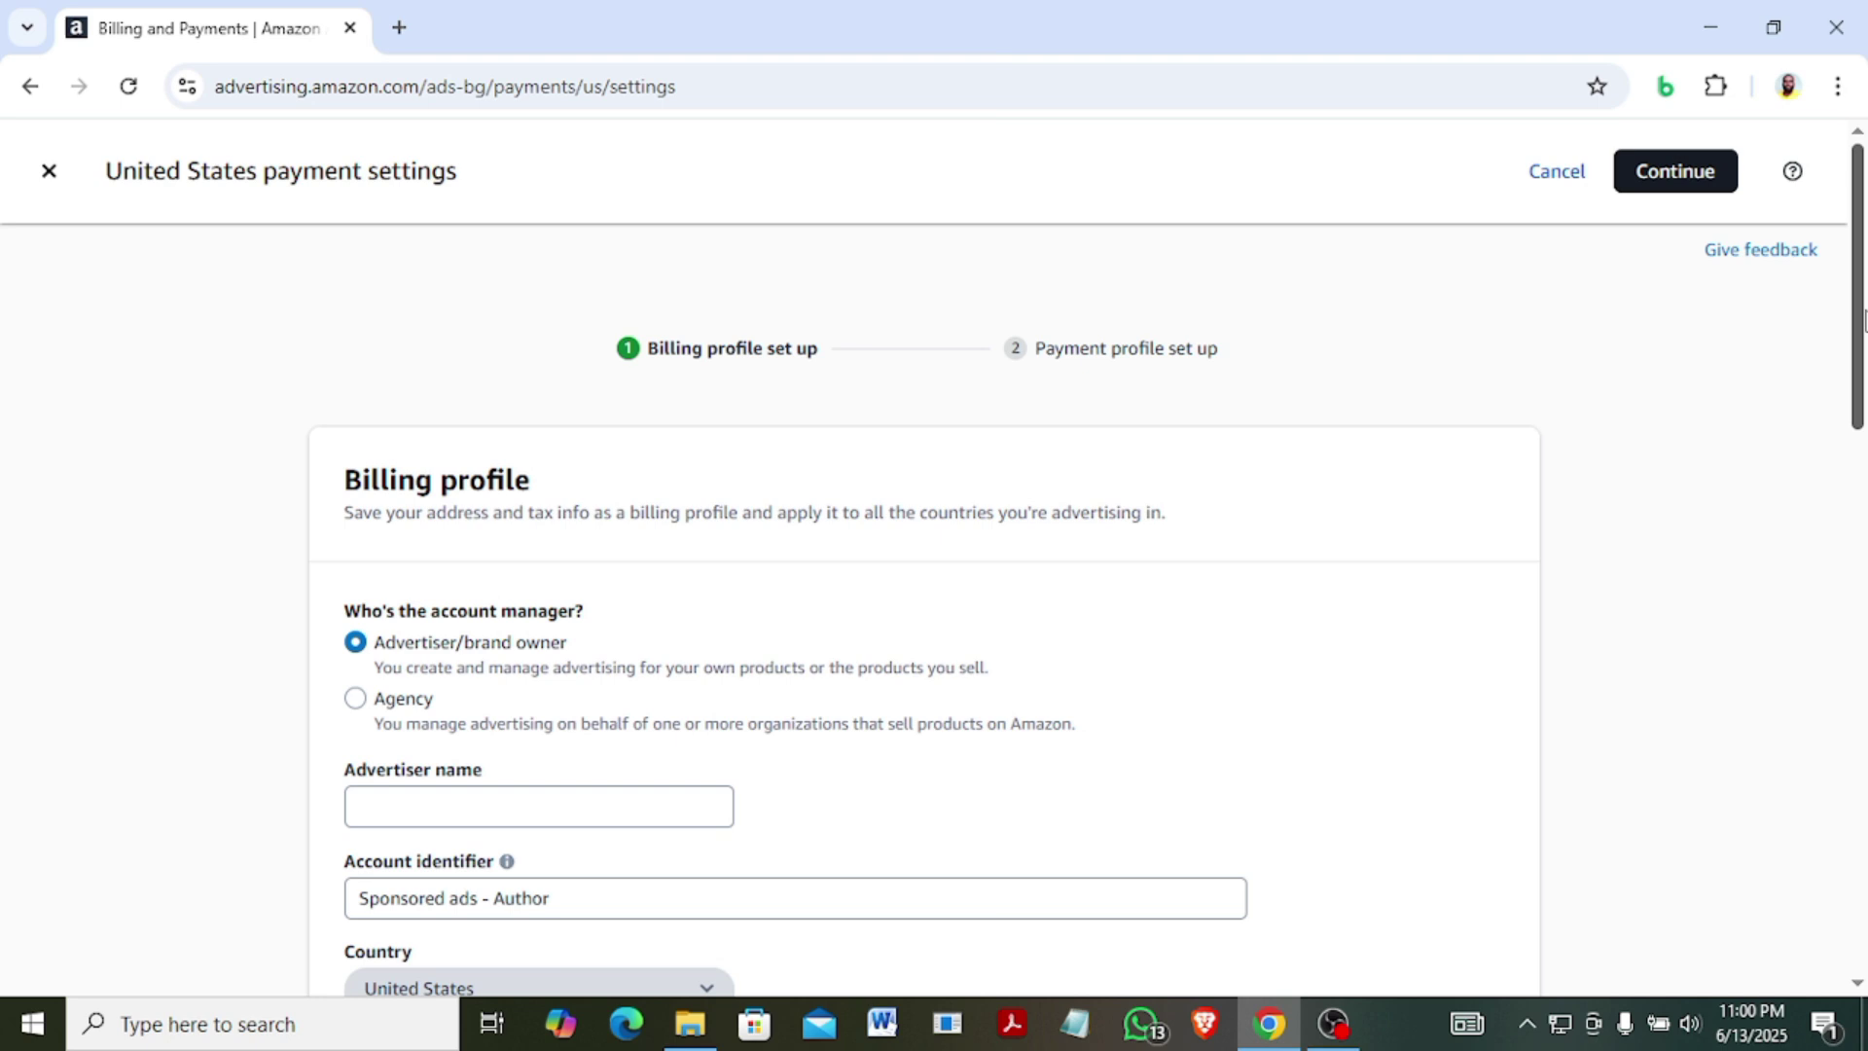
scroll(832, 316, down, 2)
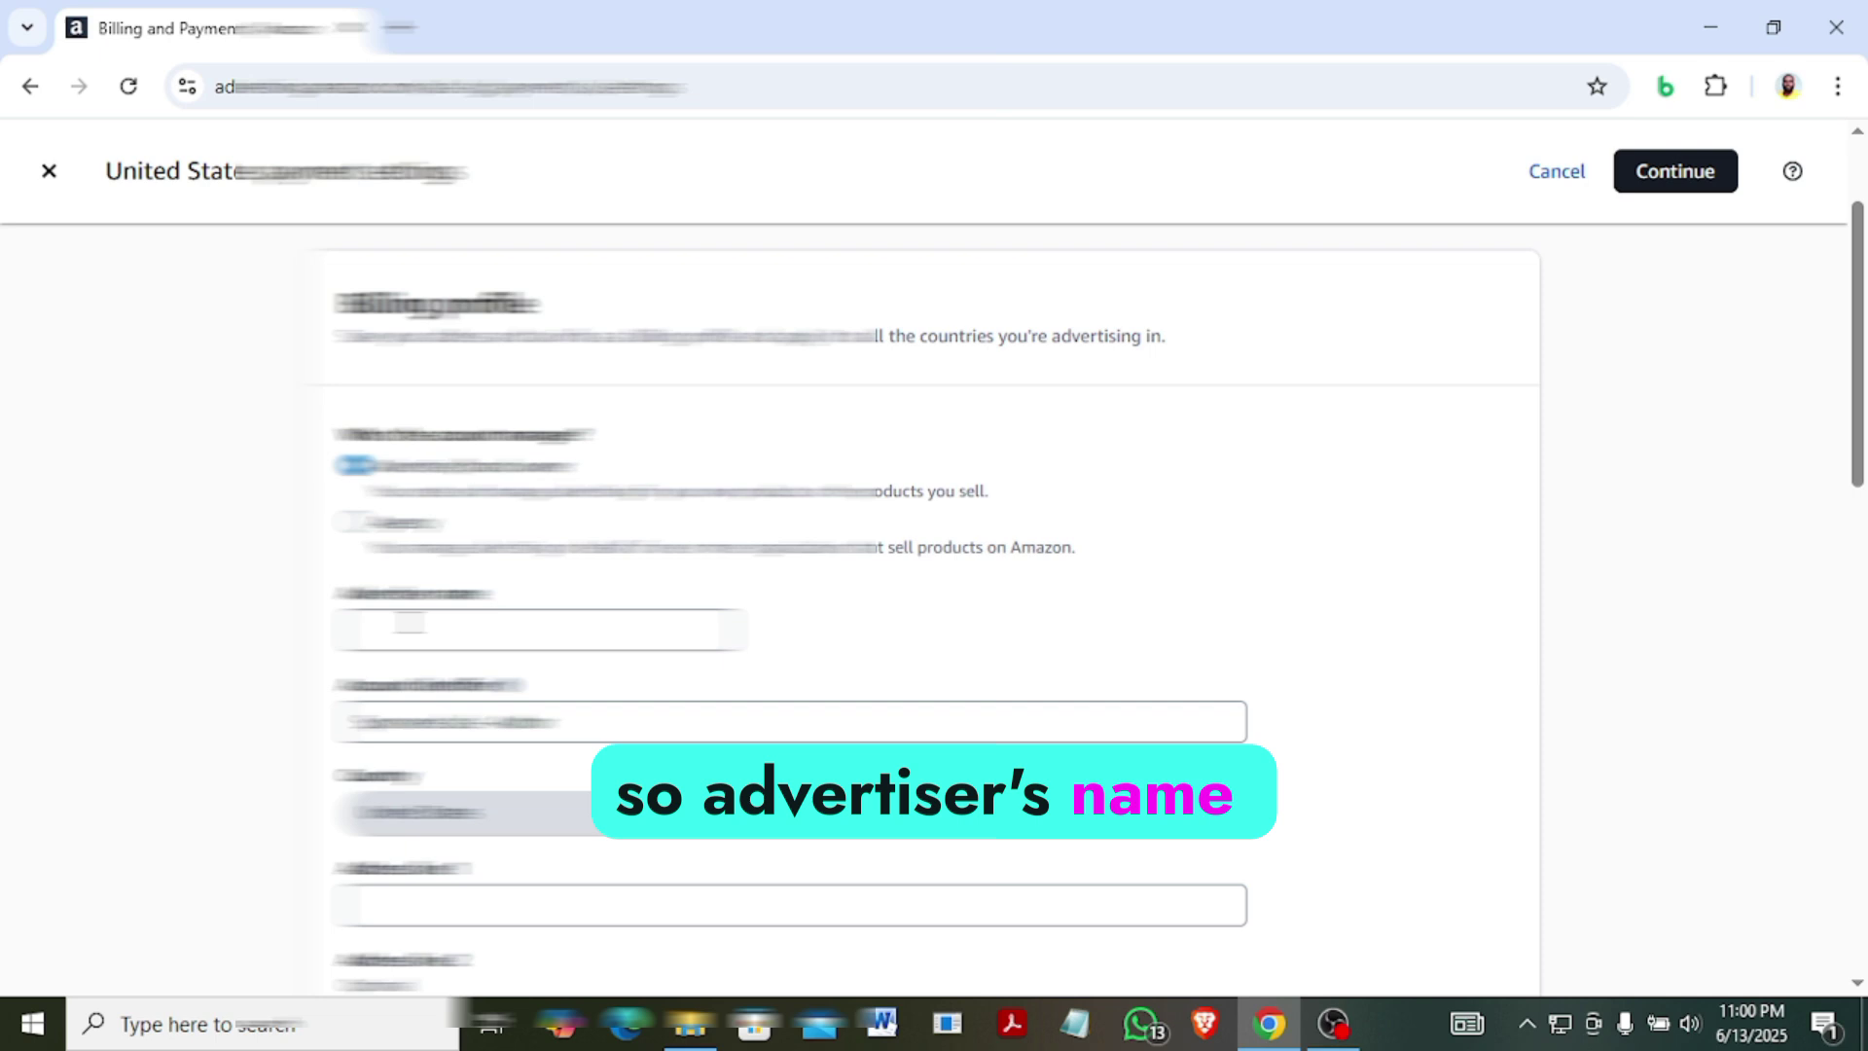
click(409, 625)
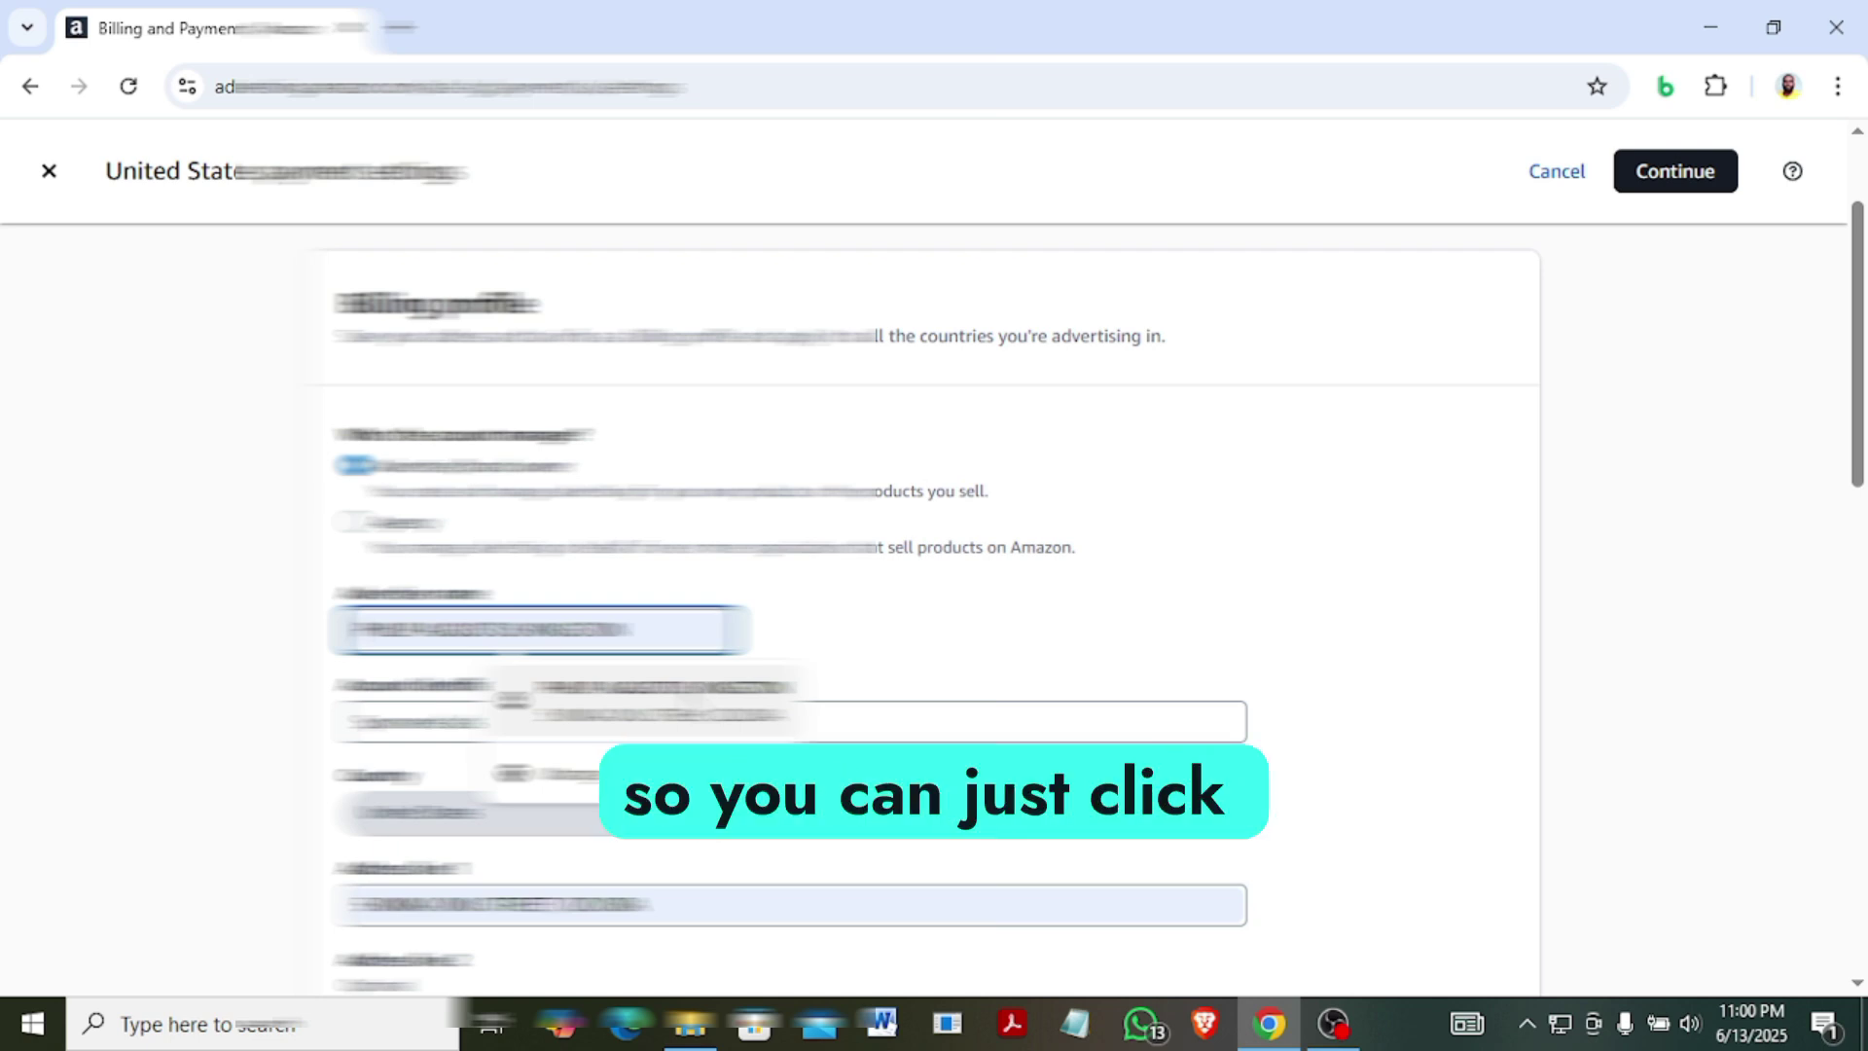
click(692, 702)
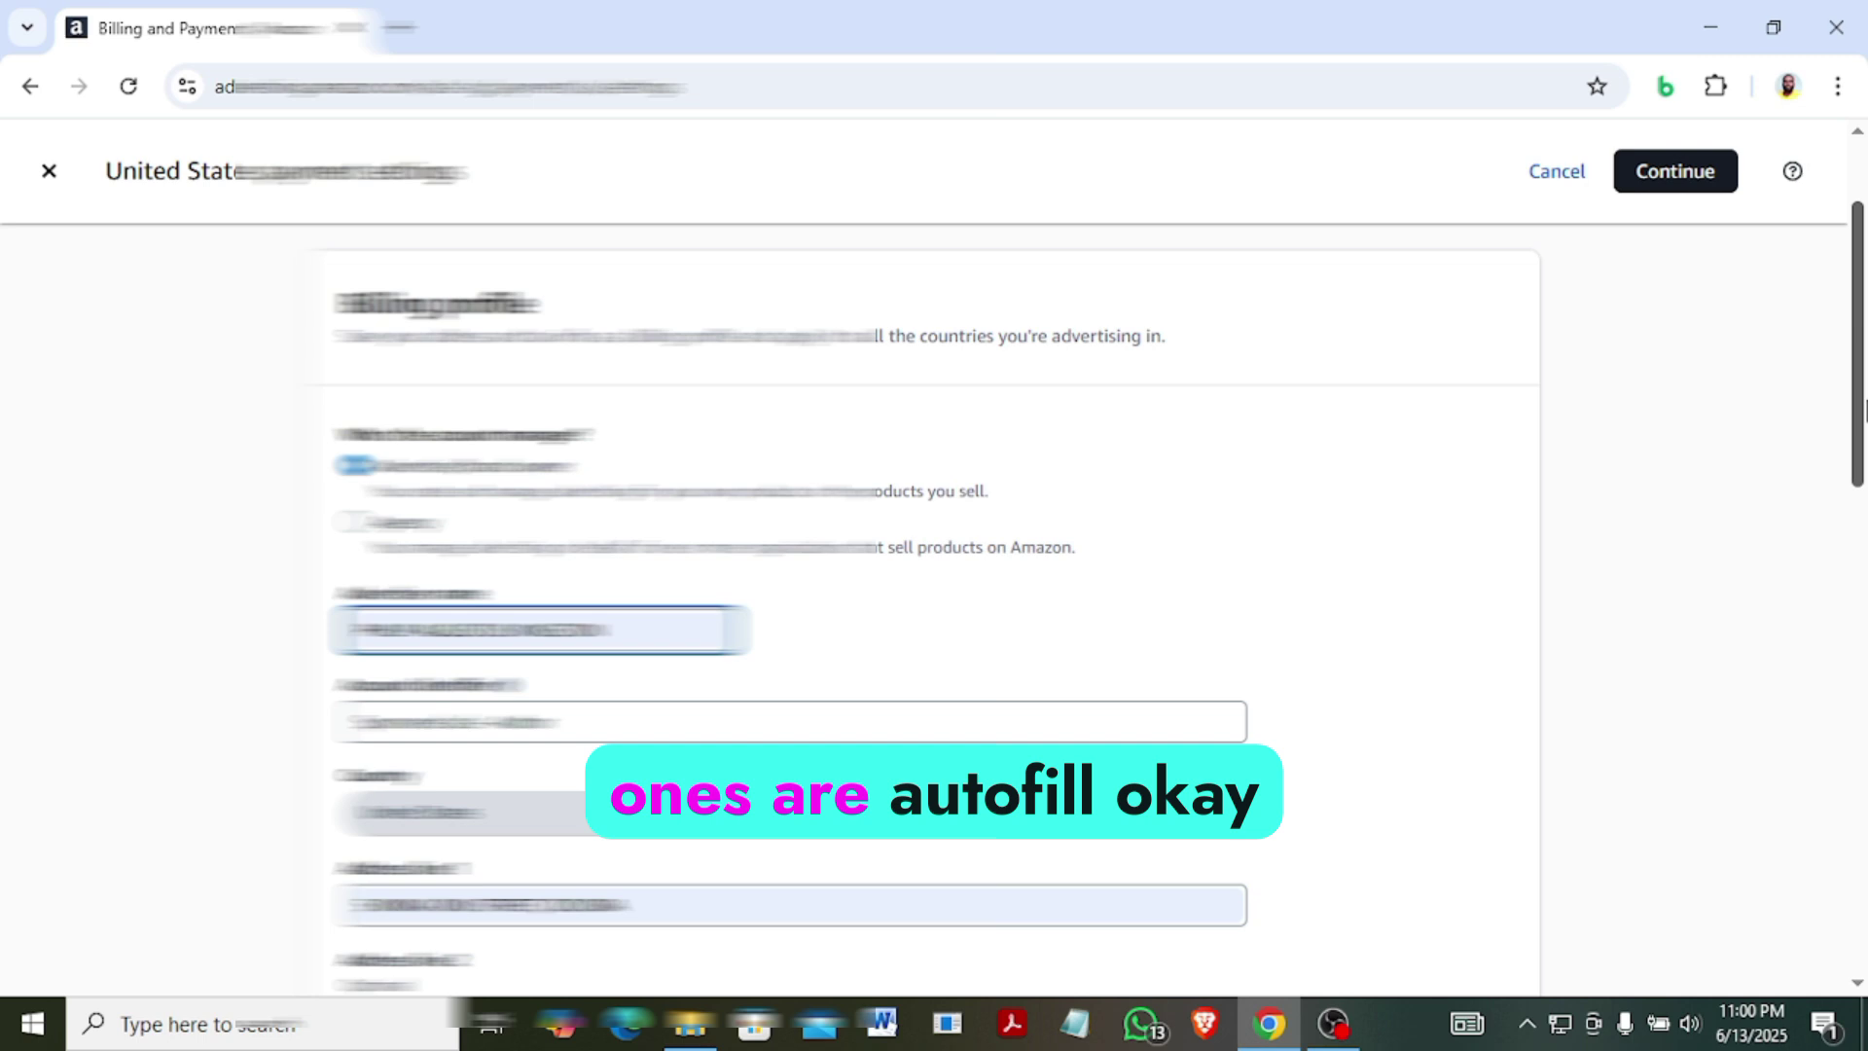
drag(1860, 394, 1863, 600)
Clear the contact e-mail field and retype the contact's e-mail address.
scroll(810, 702, down, 1)
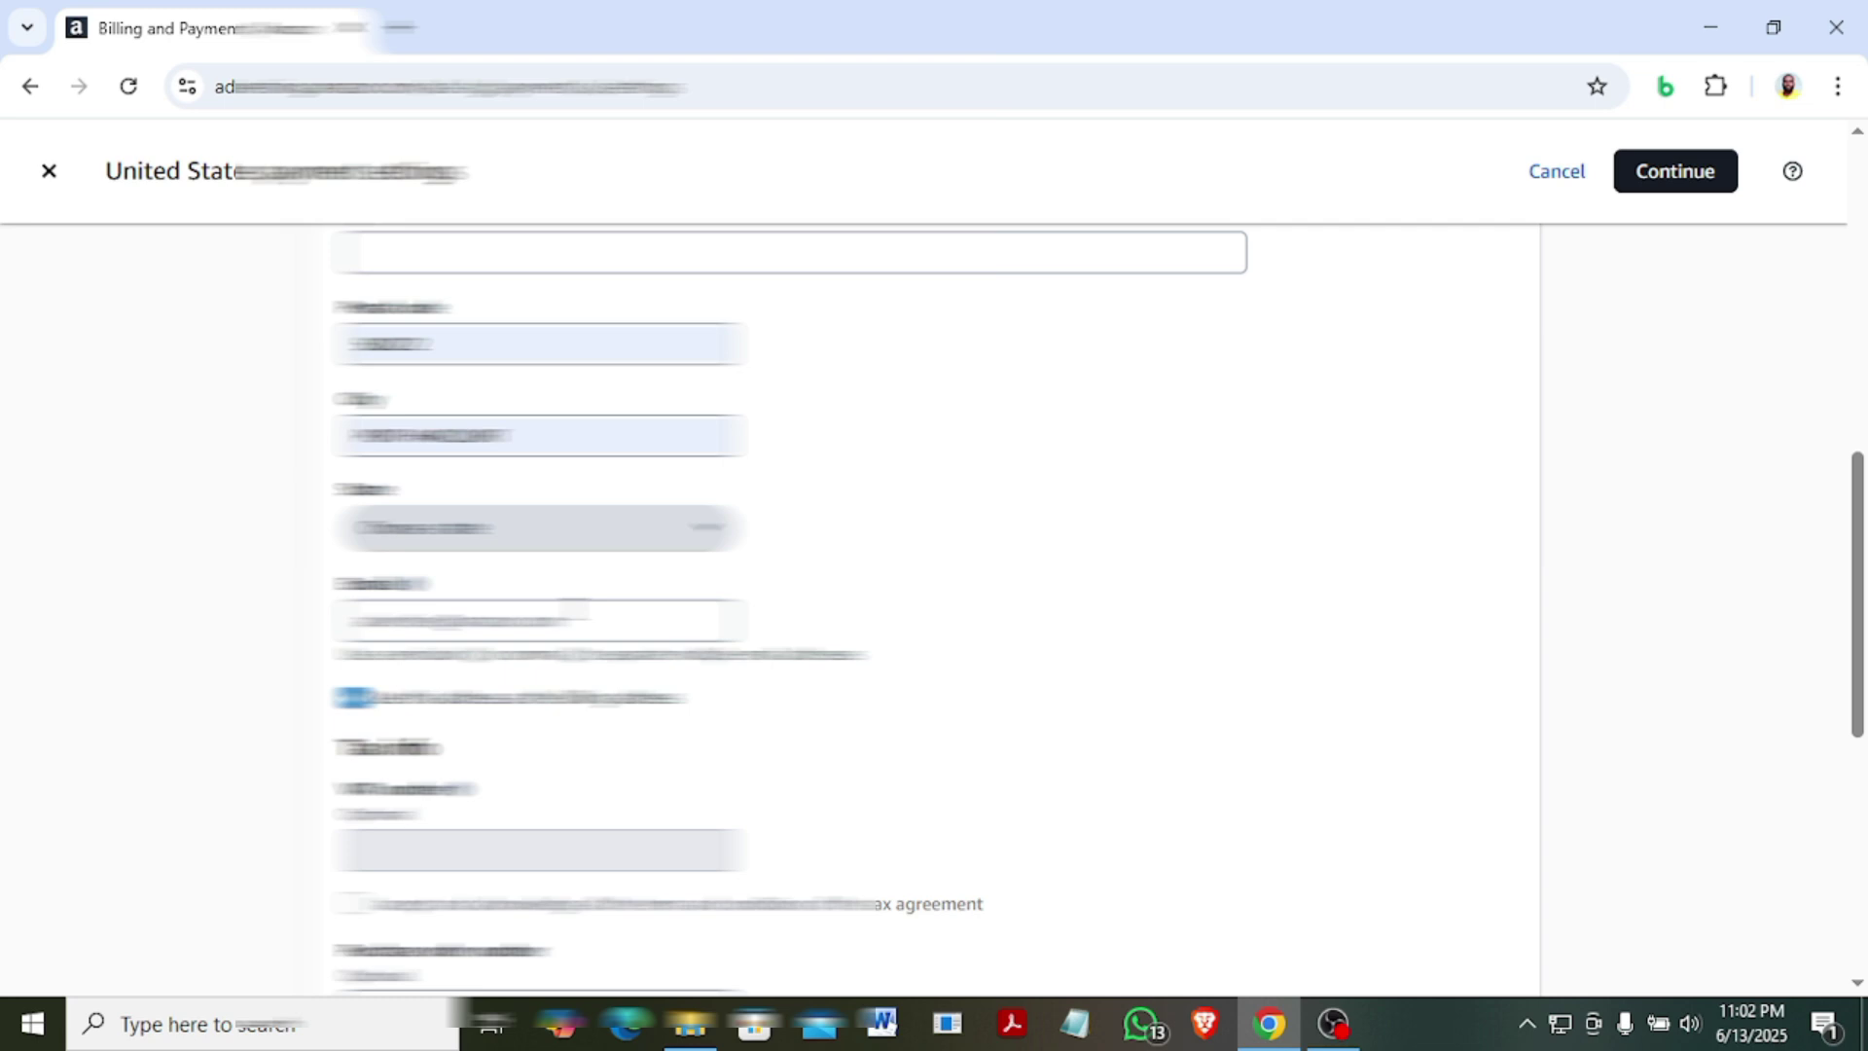
click(540, 620)
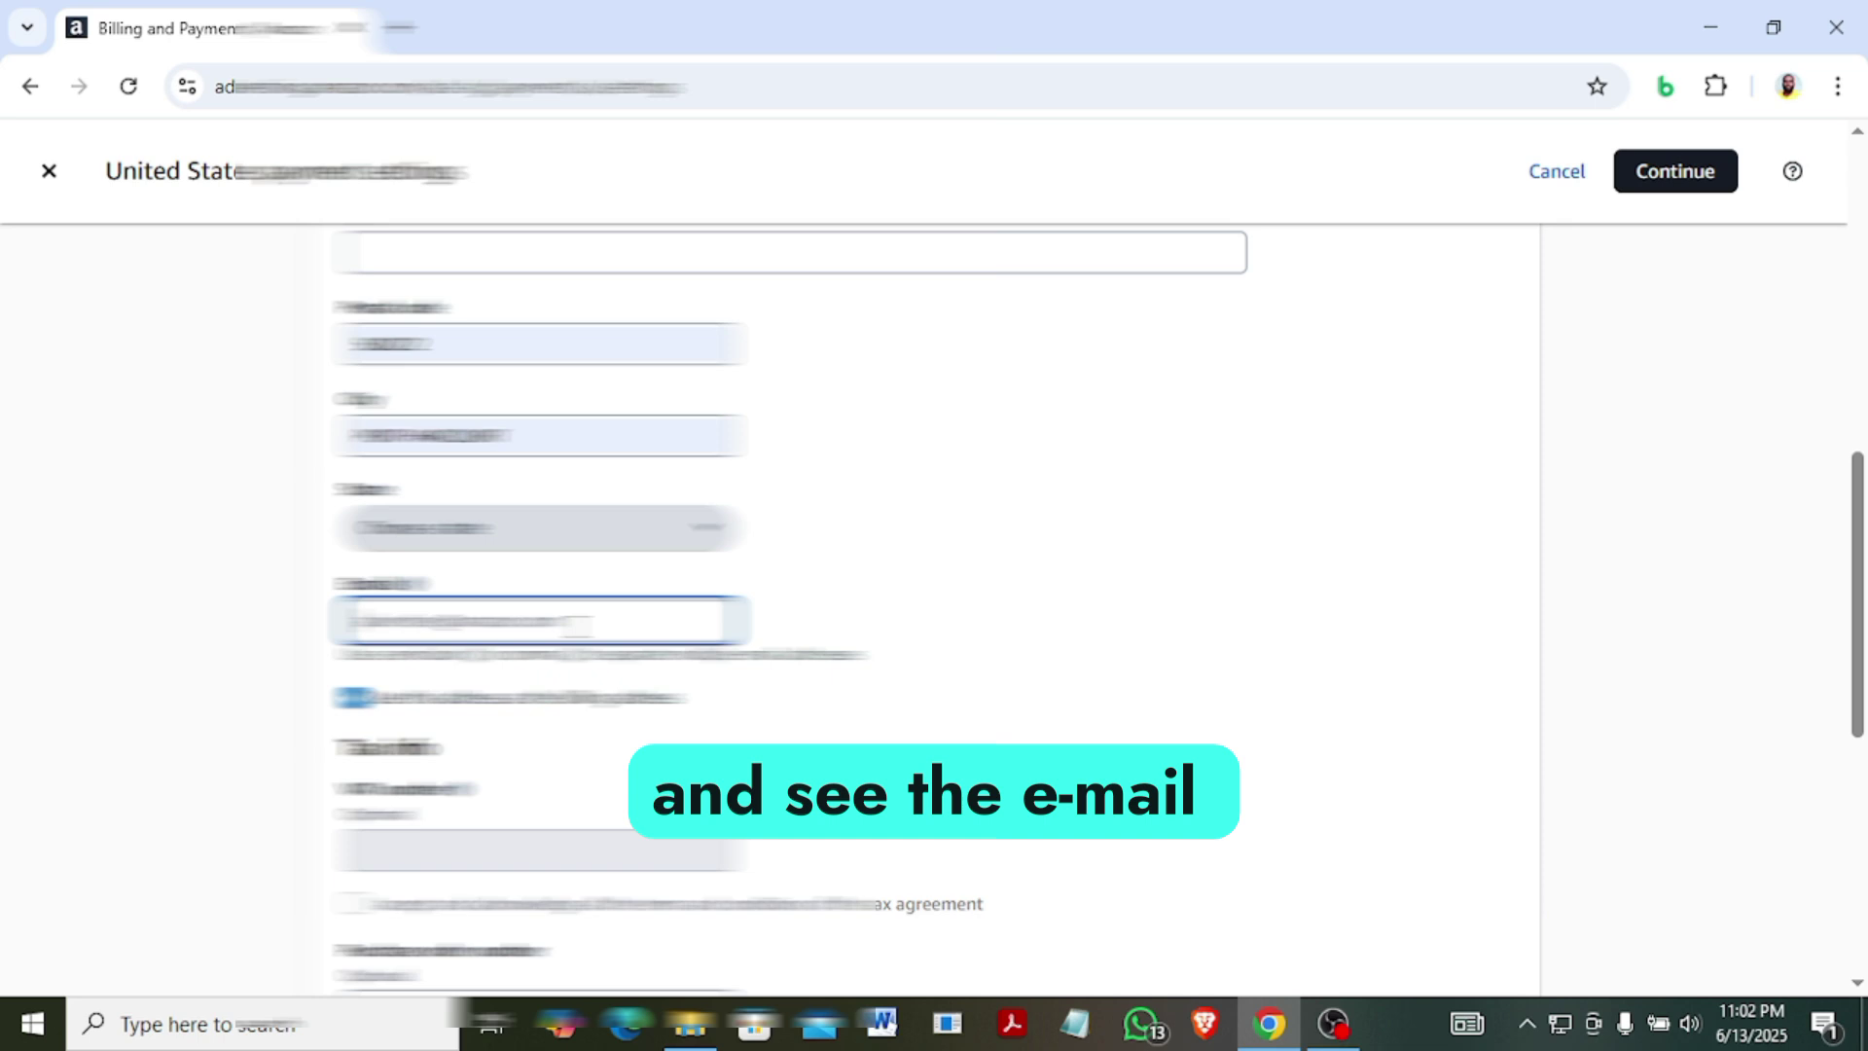
key(ctrl+a)
key(BackSpace)
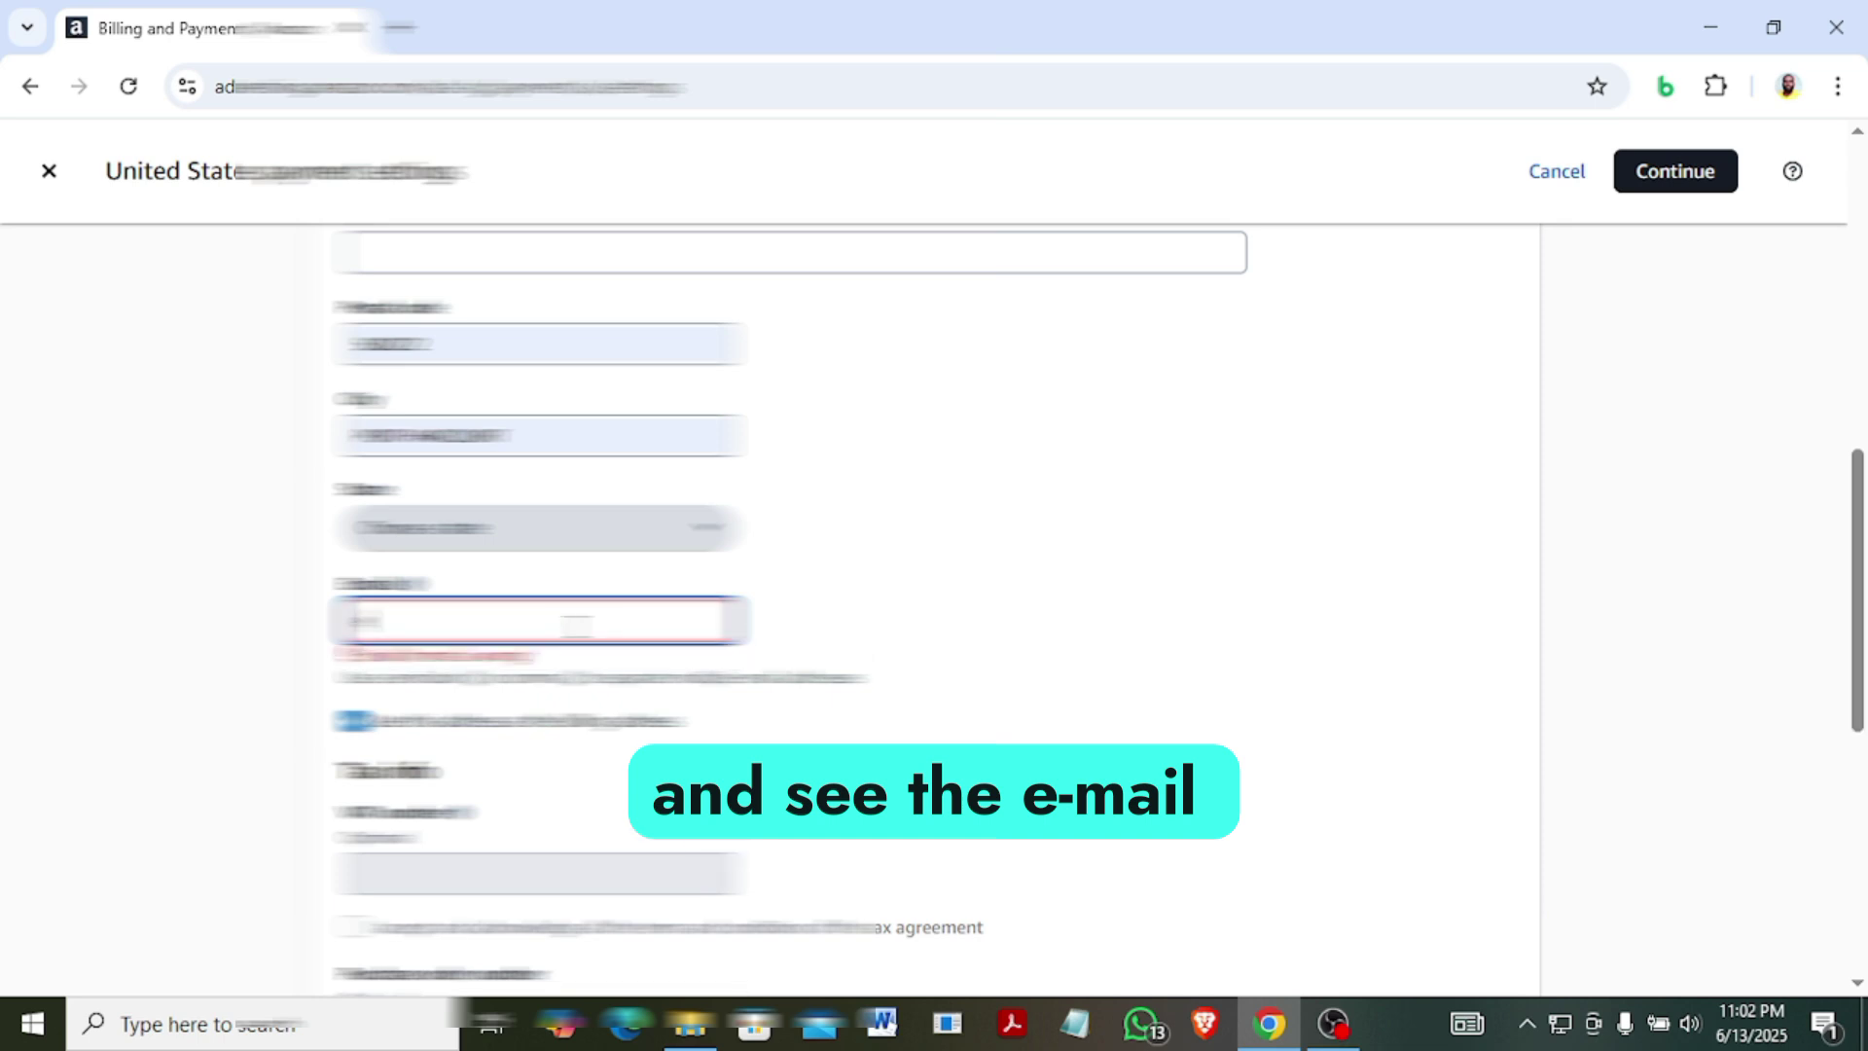
key(ctrl+v)
key(ctrl+a)
key(BackSpace)
text(userna)
text(12345)
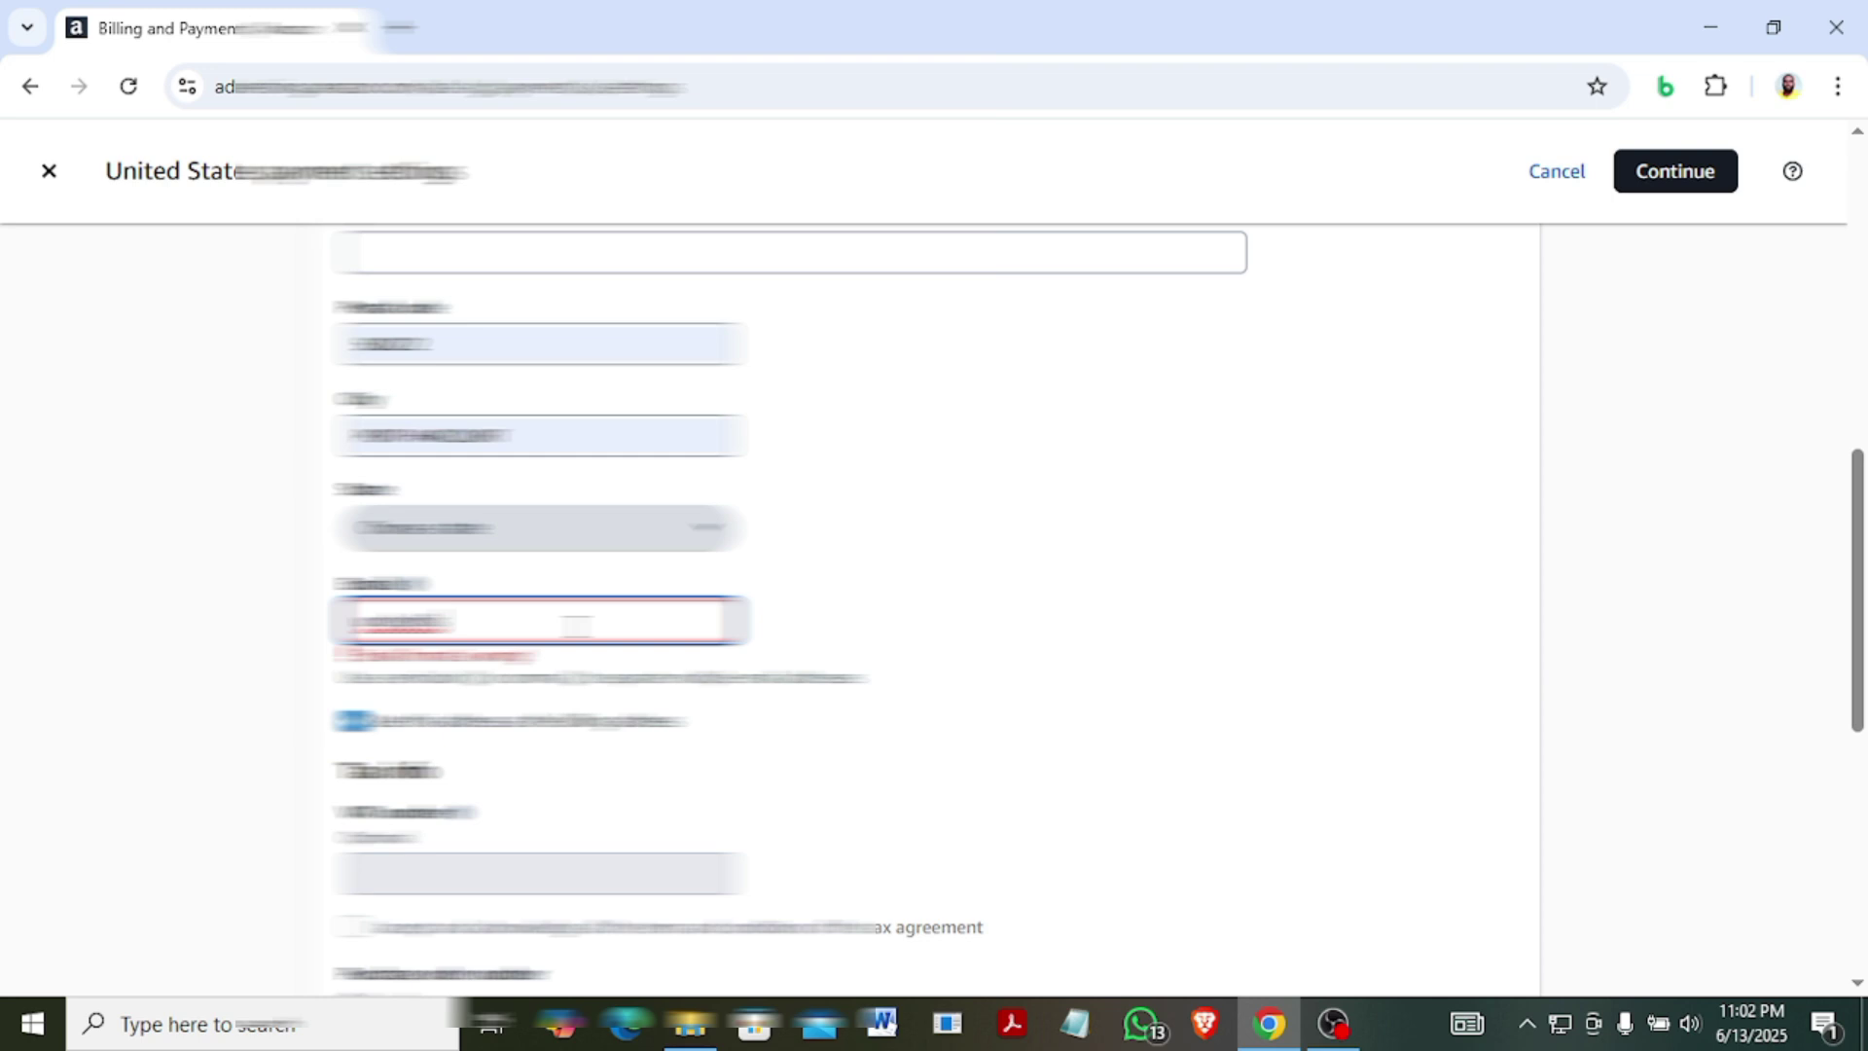
text(6789123456789)
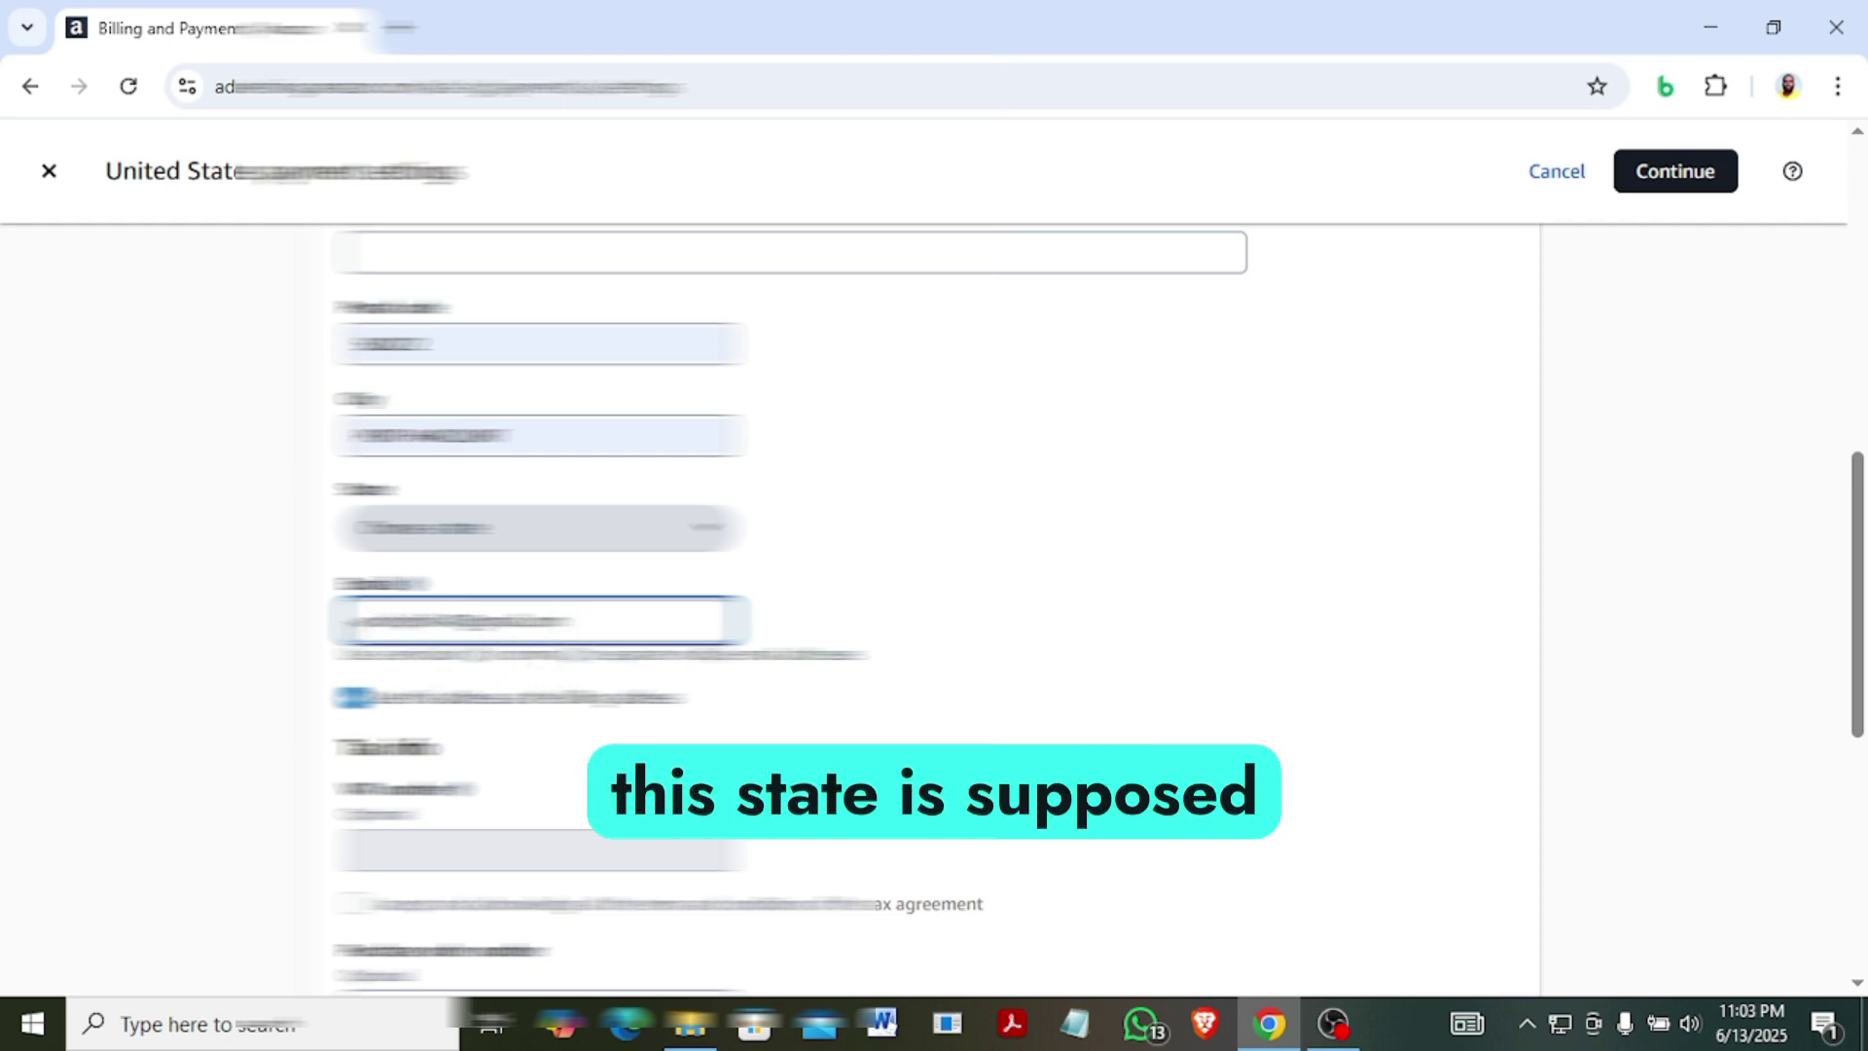
Check the state list, leaving the current state unchanged.
click(710, 533)
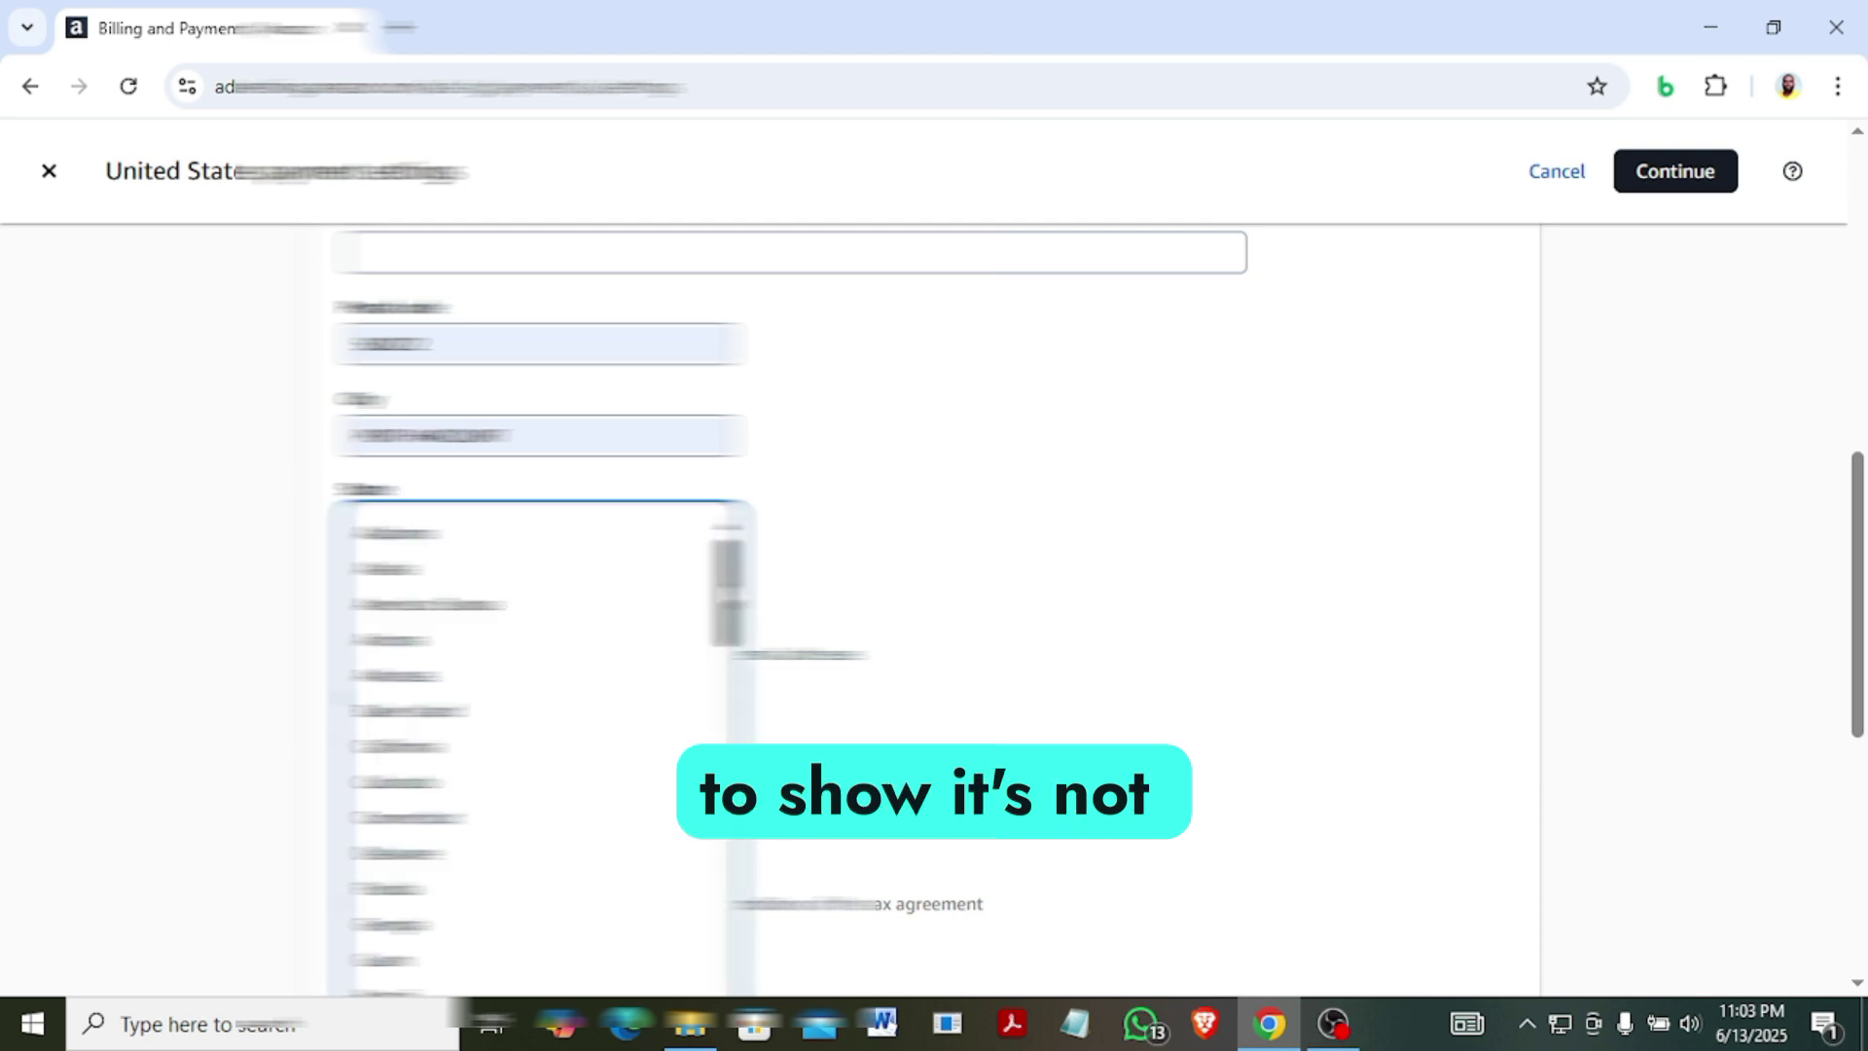
mouse_move(725, 593)
mouse_down()
mouse_move(725, 915)
mouse_move(726, 574)
mouse_up()
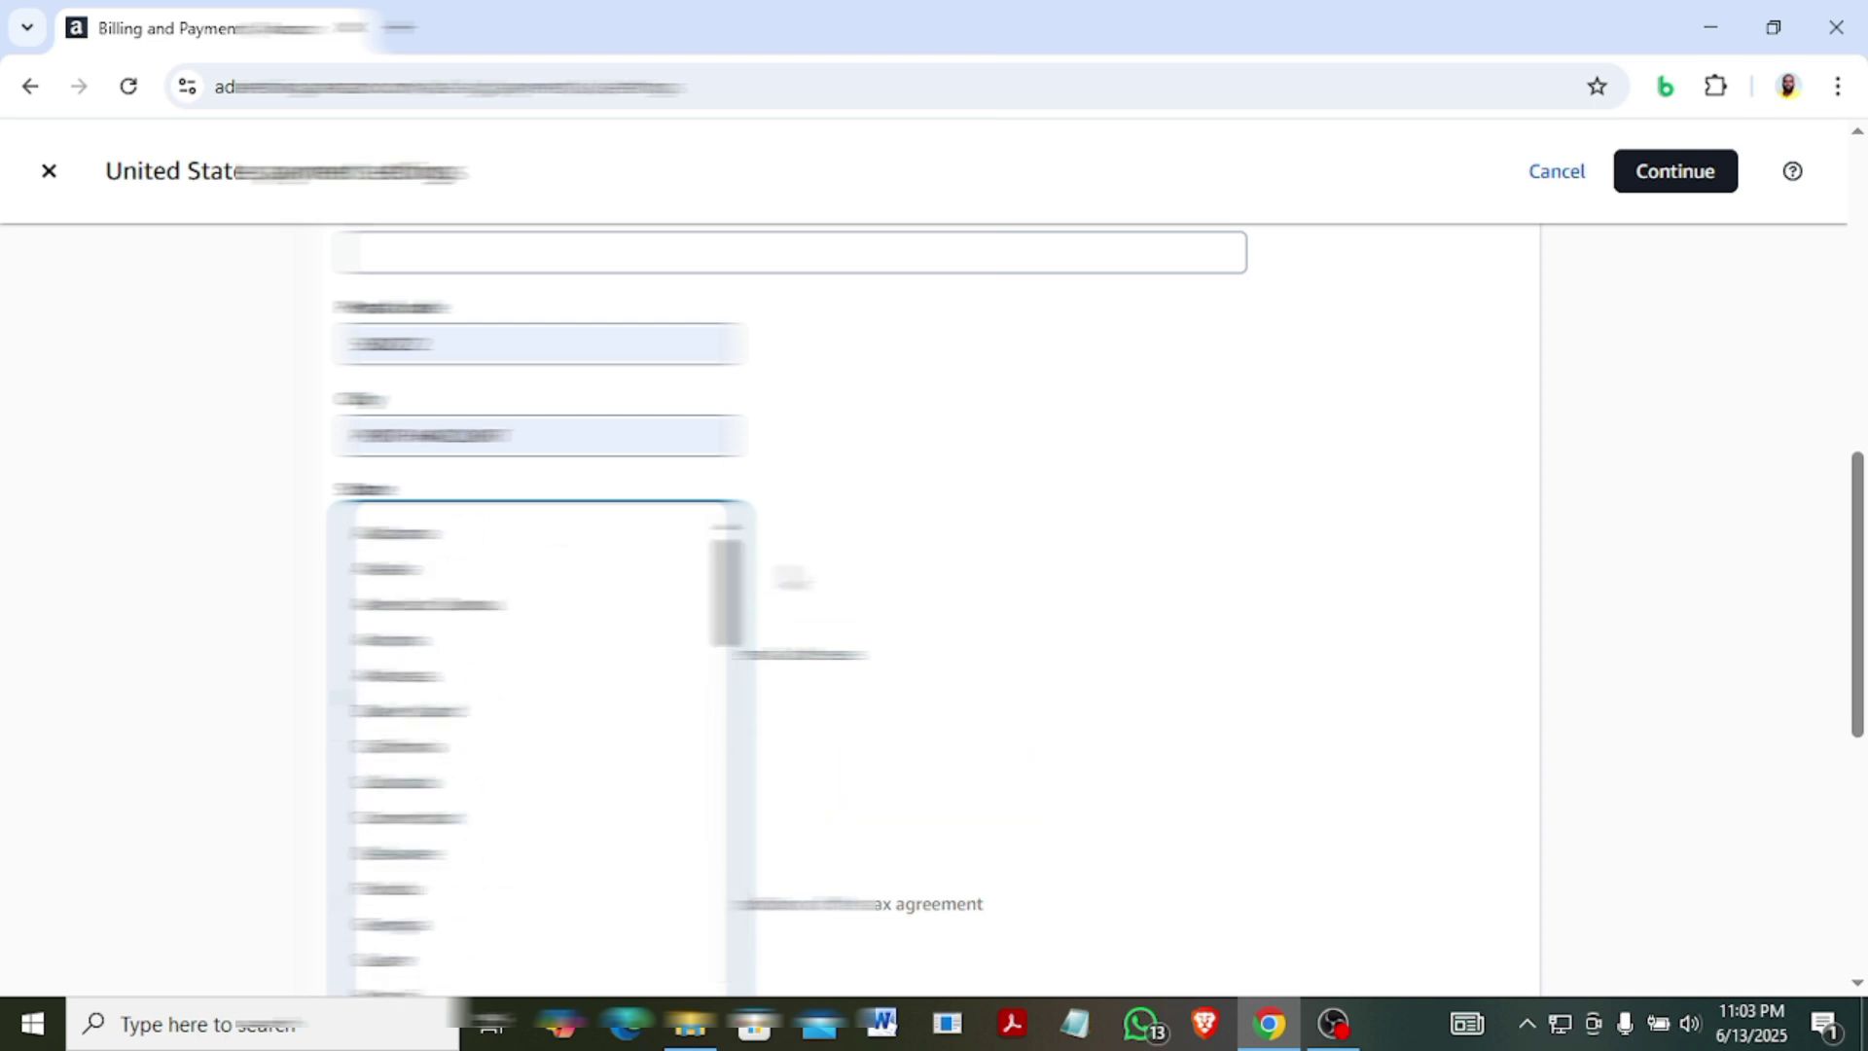
click(965, 527)
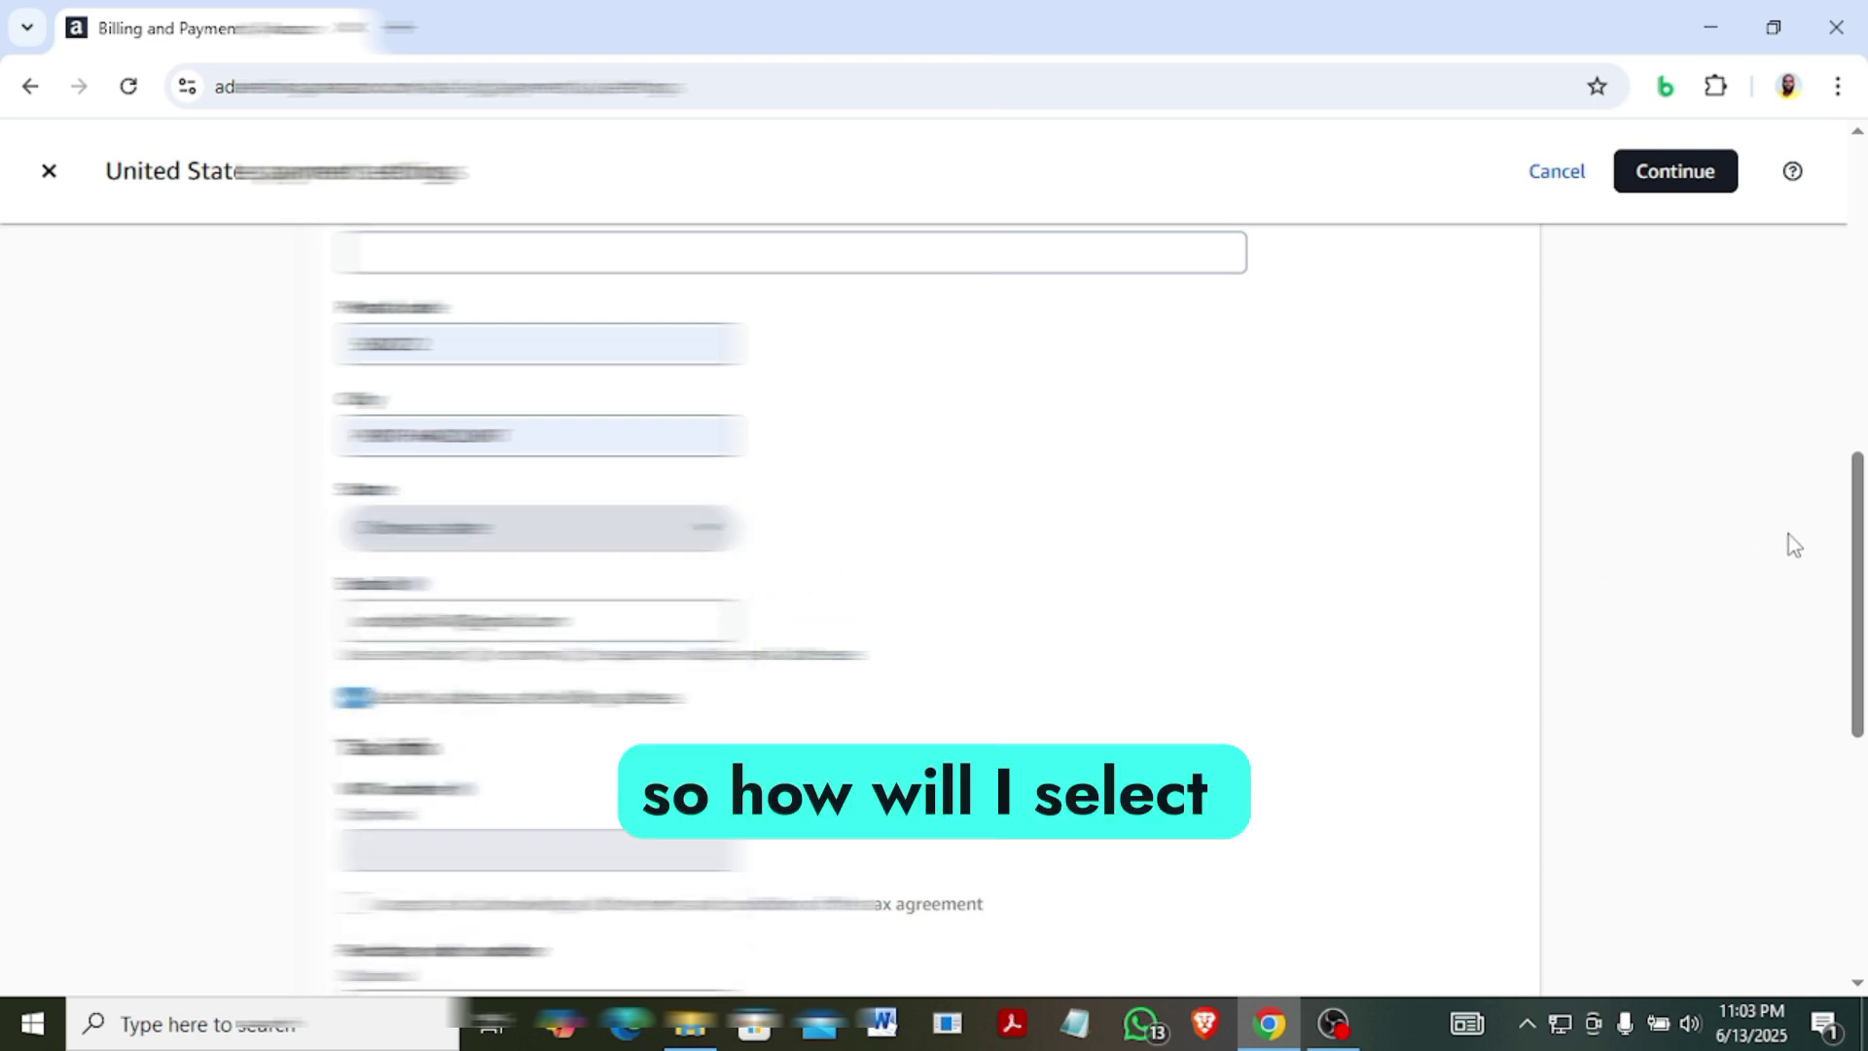
drag(1858, 594, 1859, 417)
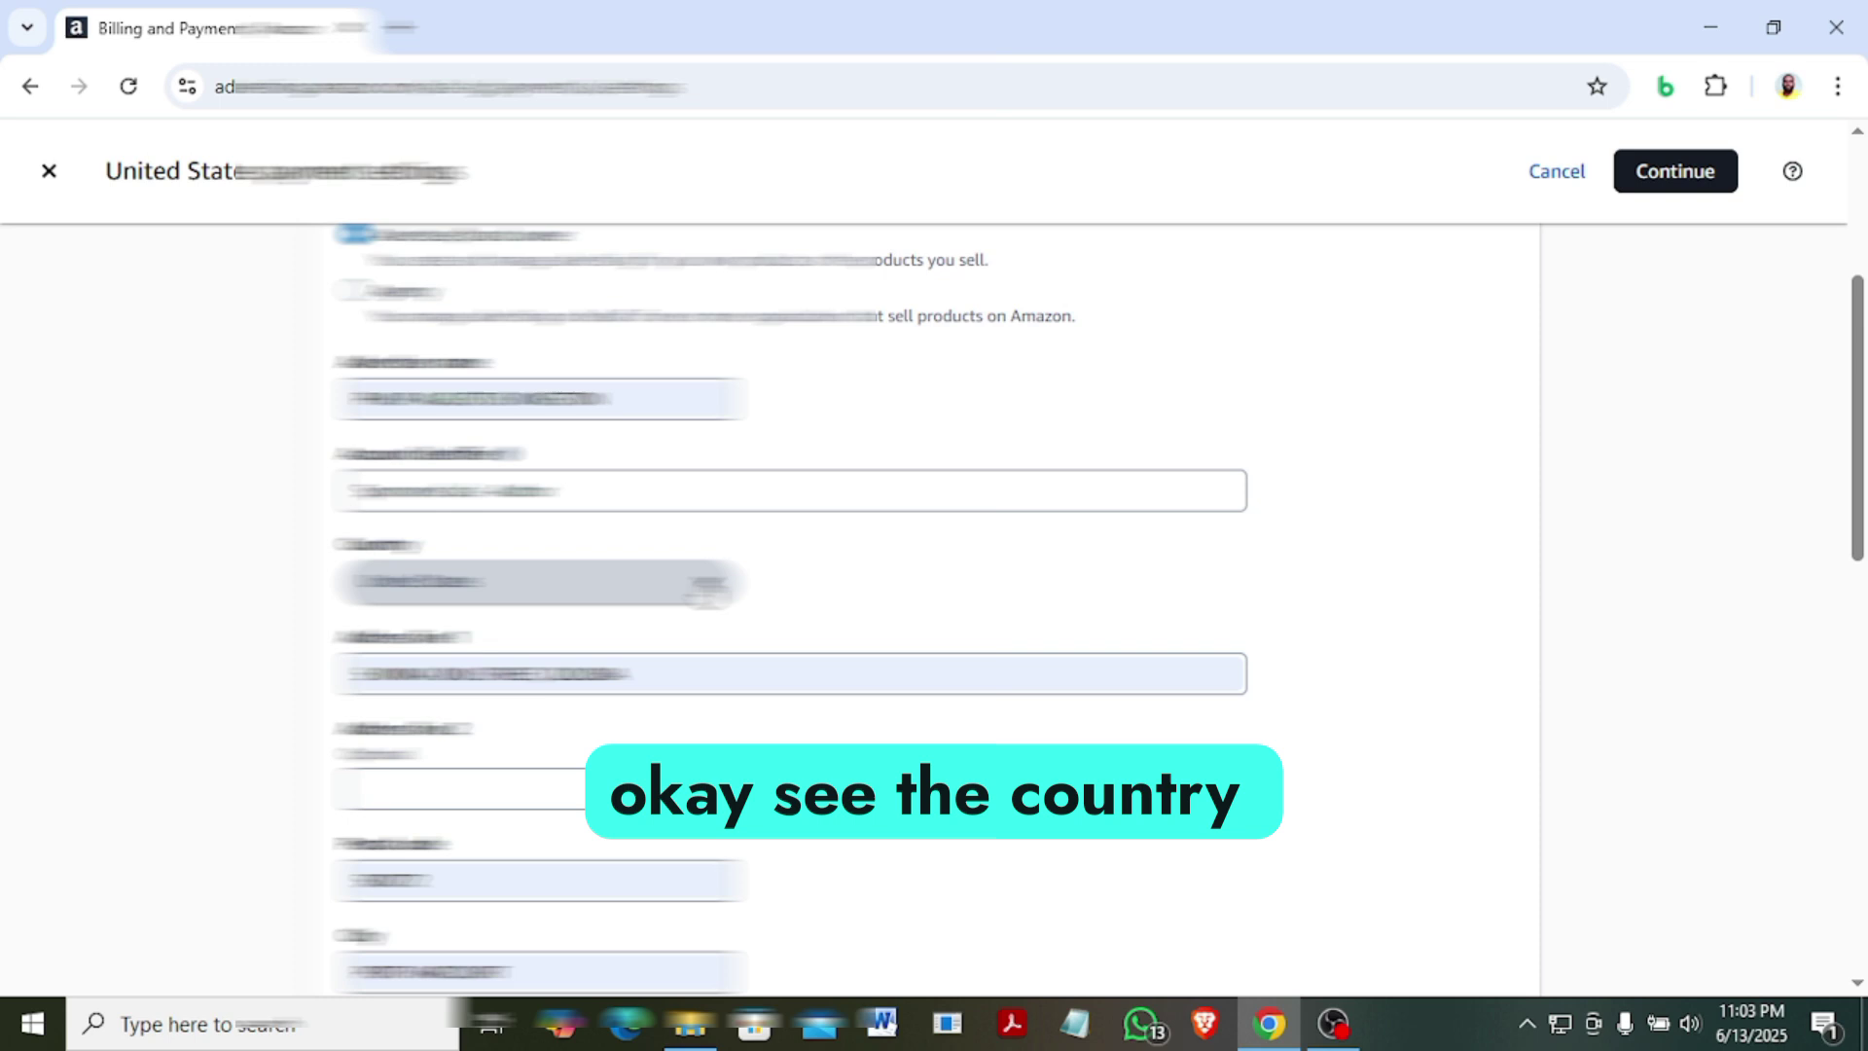
Choose the billing address country from the Country list.
click(707, 590)
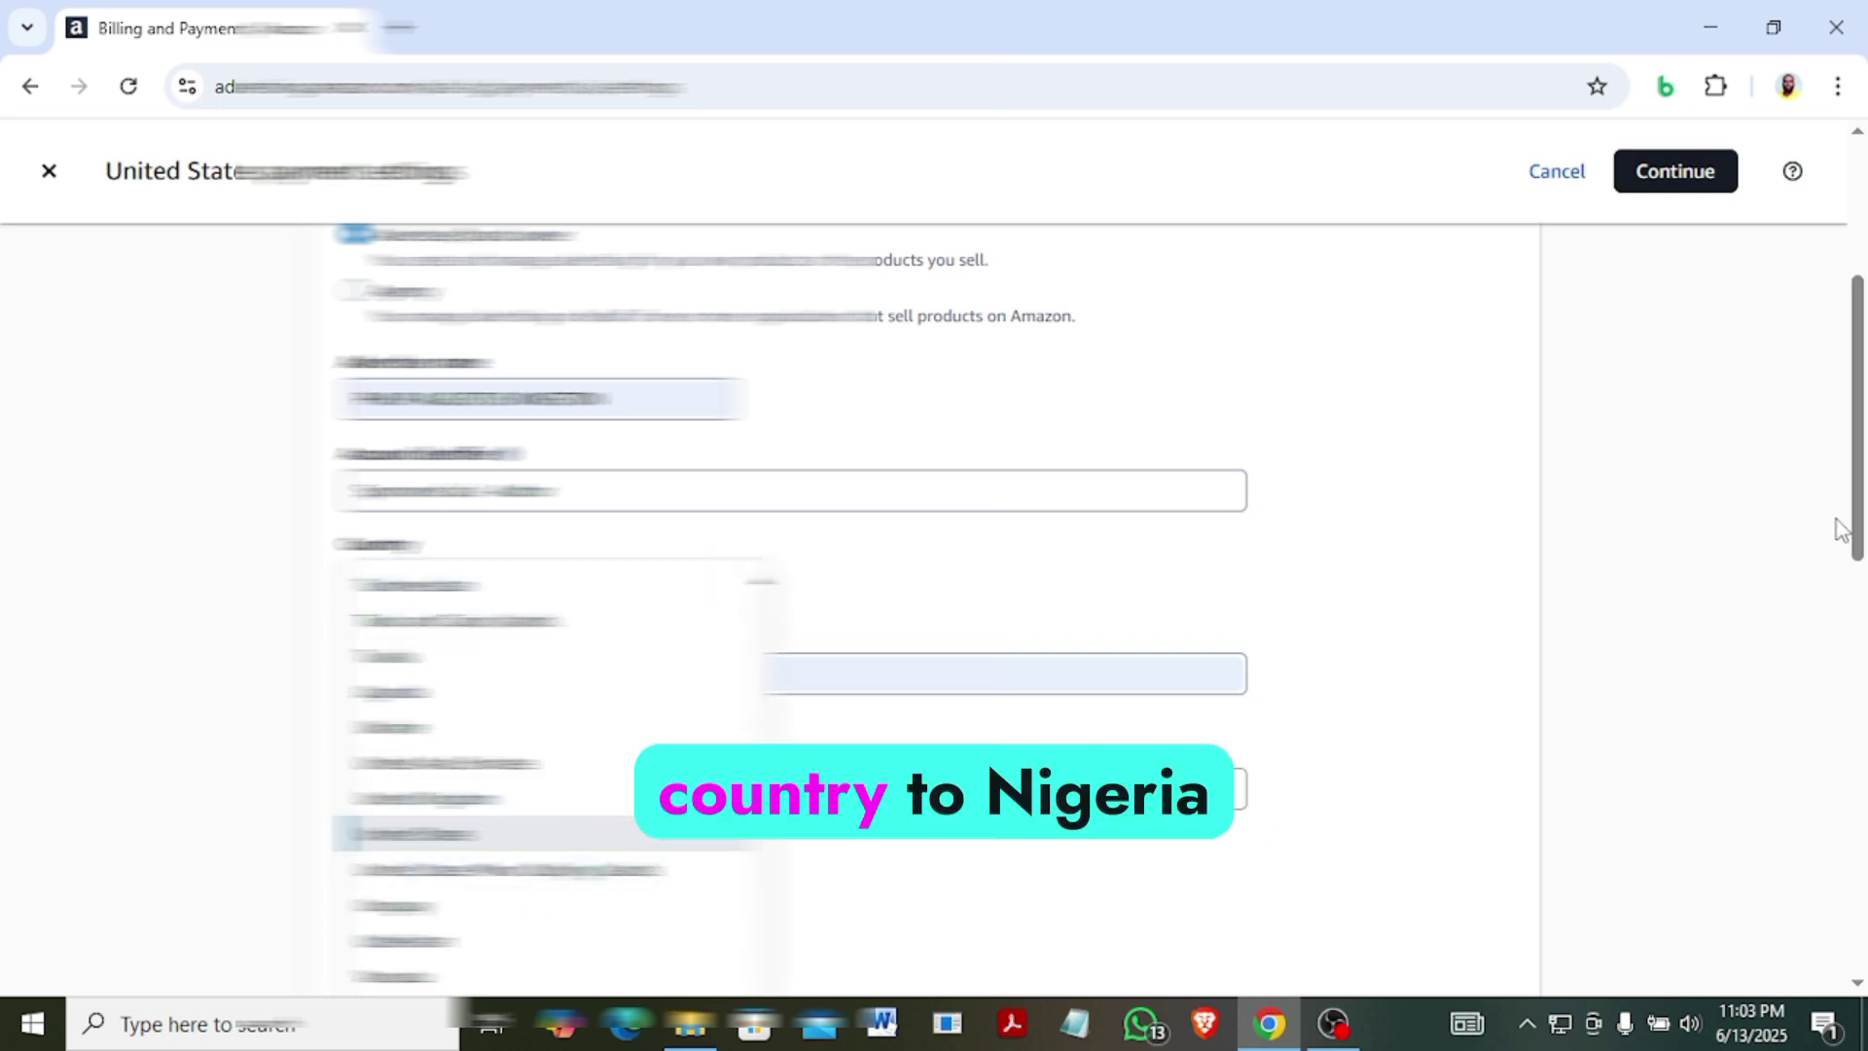
scroll(1865, 583, down, 2)
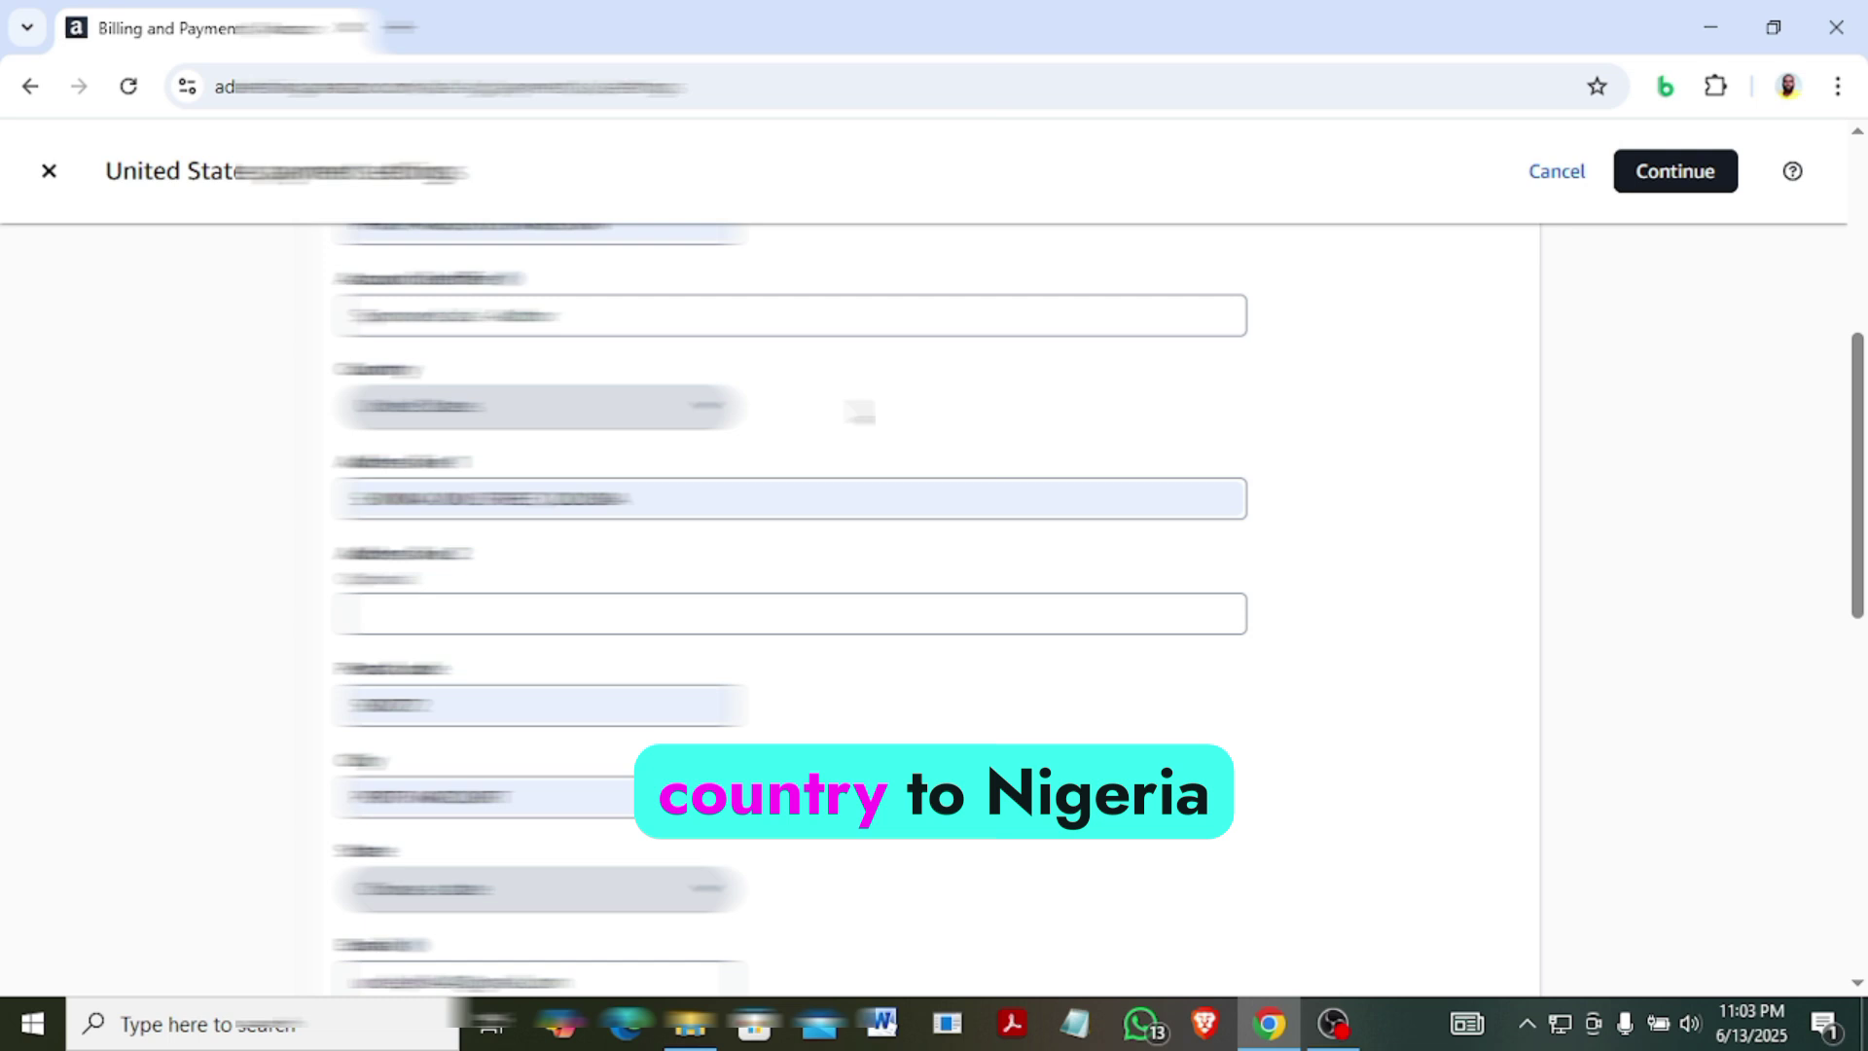
click(708, 407)
scroll(715, 414, down, 15)
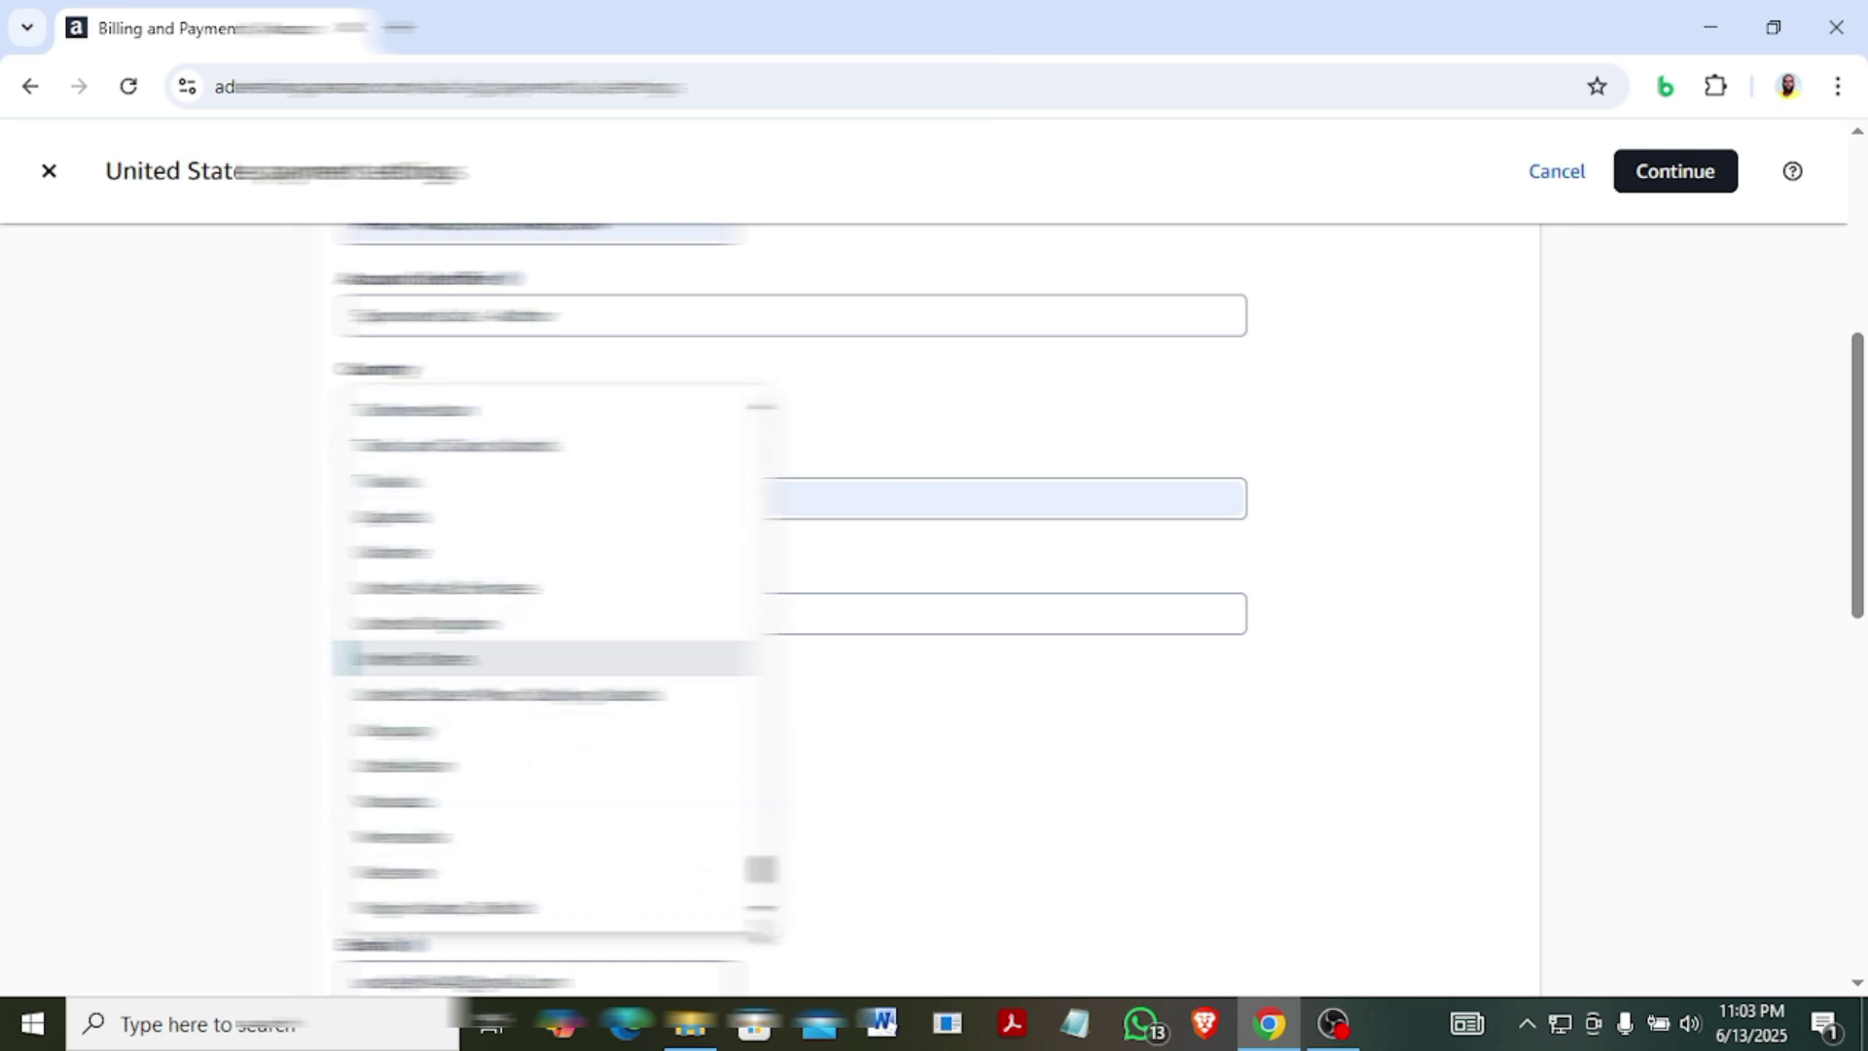
scroll(559, 658, down, 3)
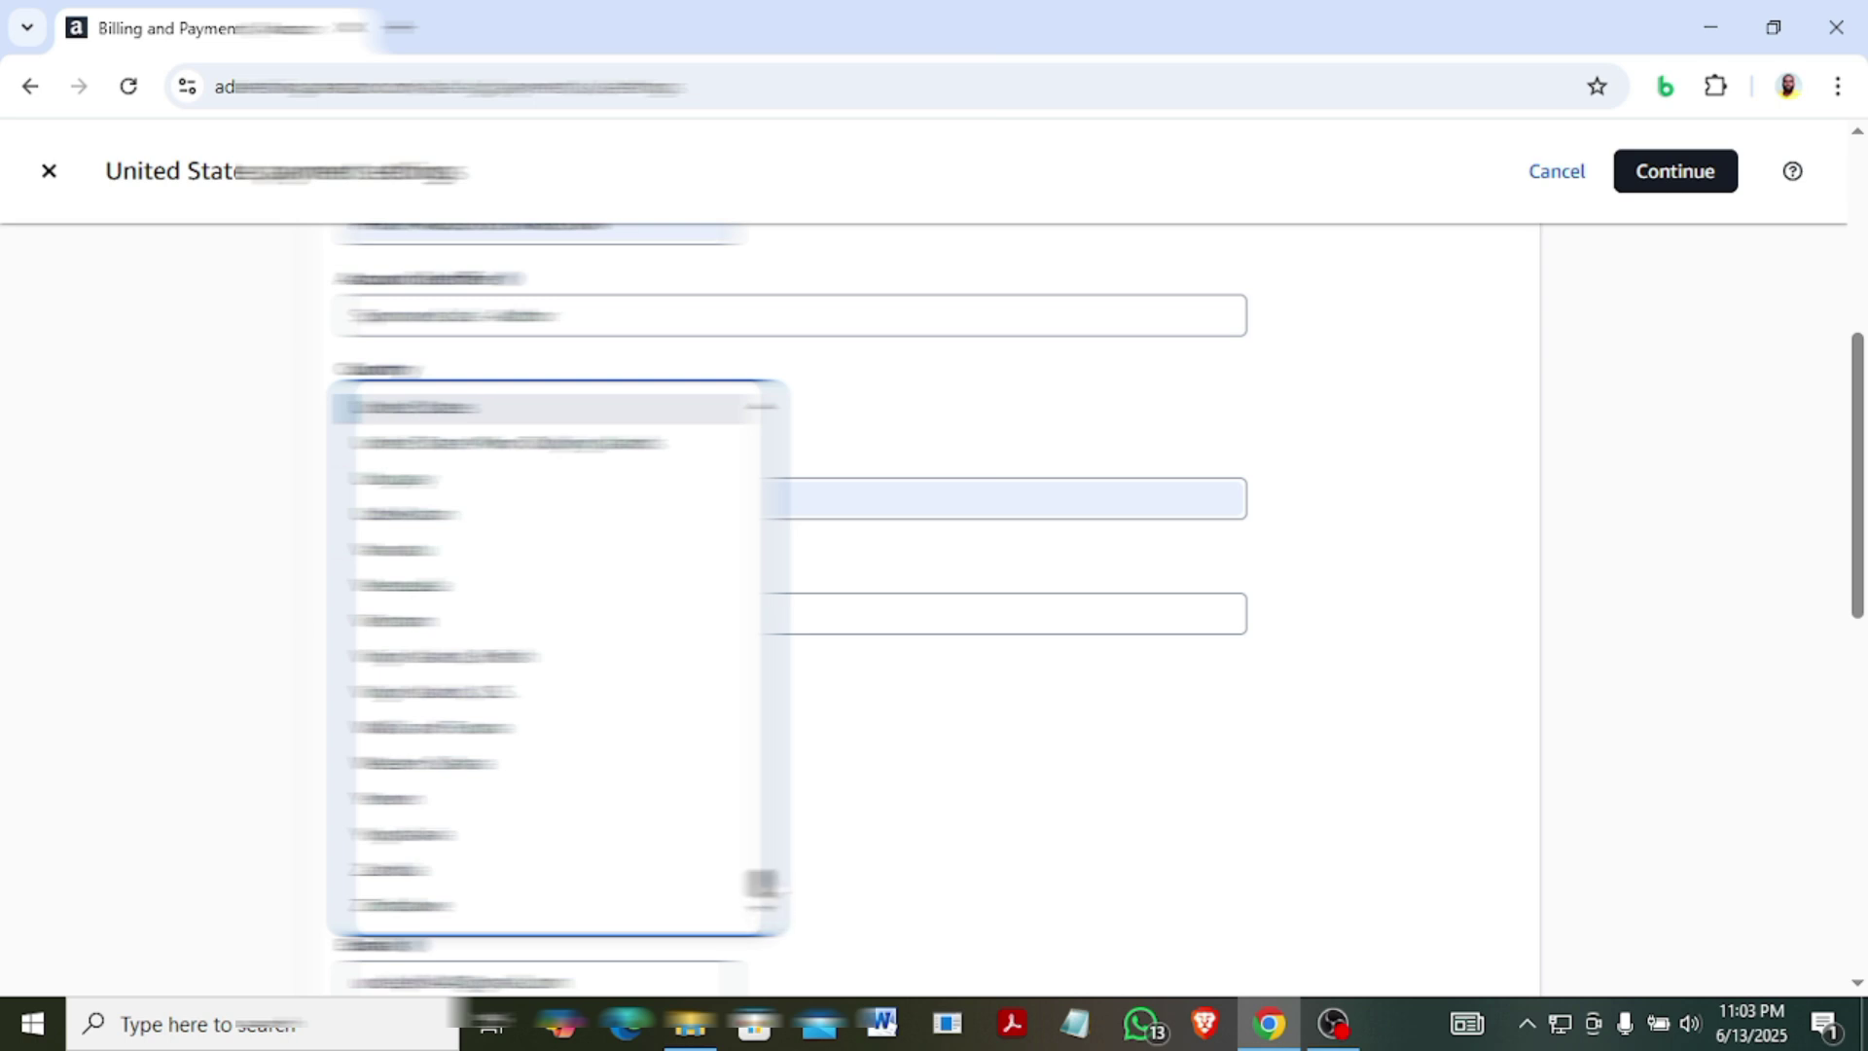
scroll(545, 658, up, 4)
scroll(545, 657, up, 3)
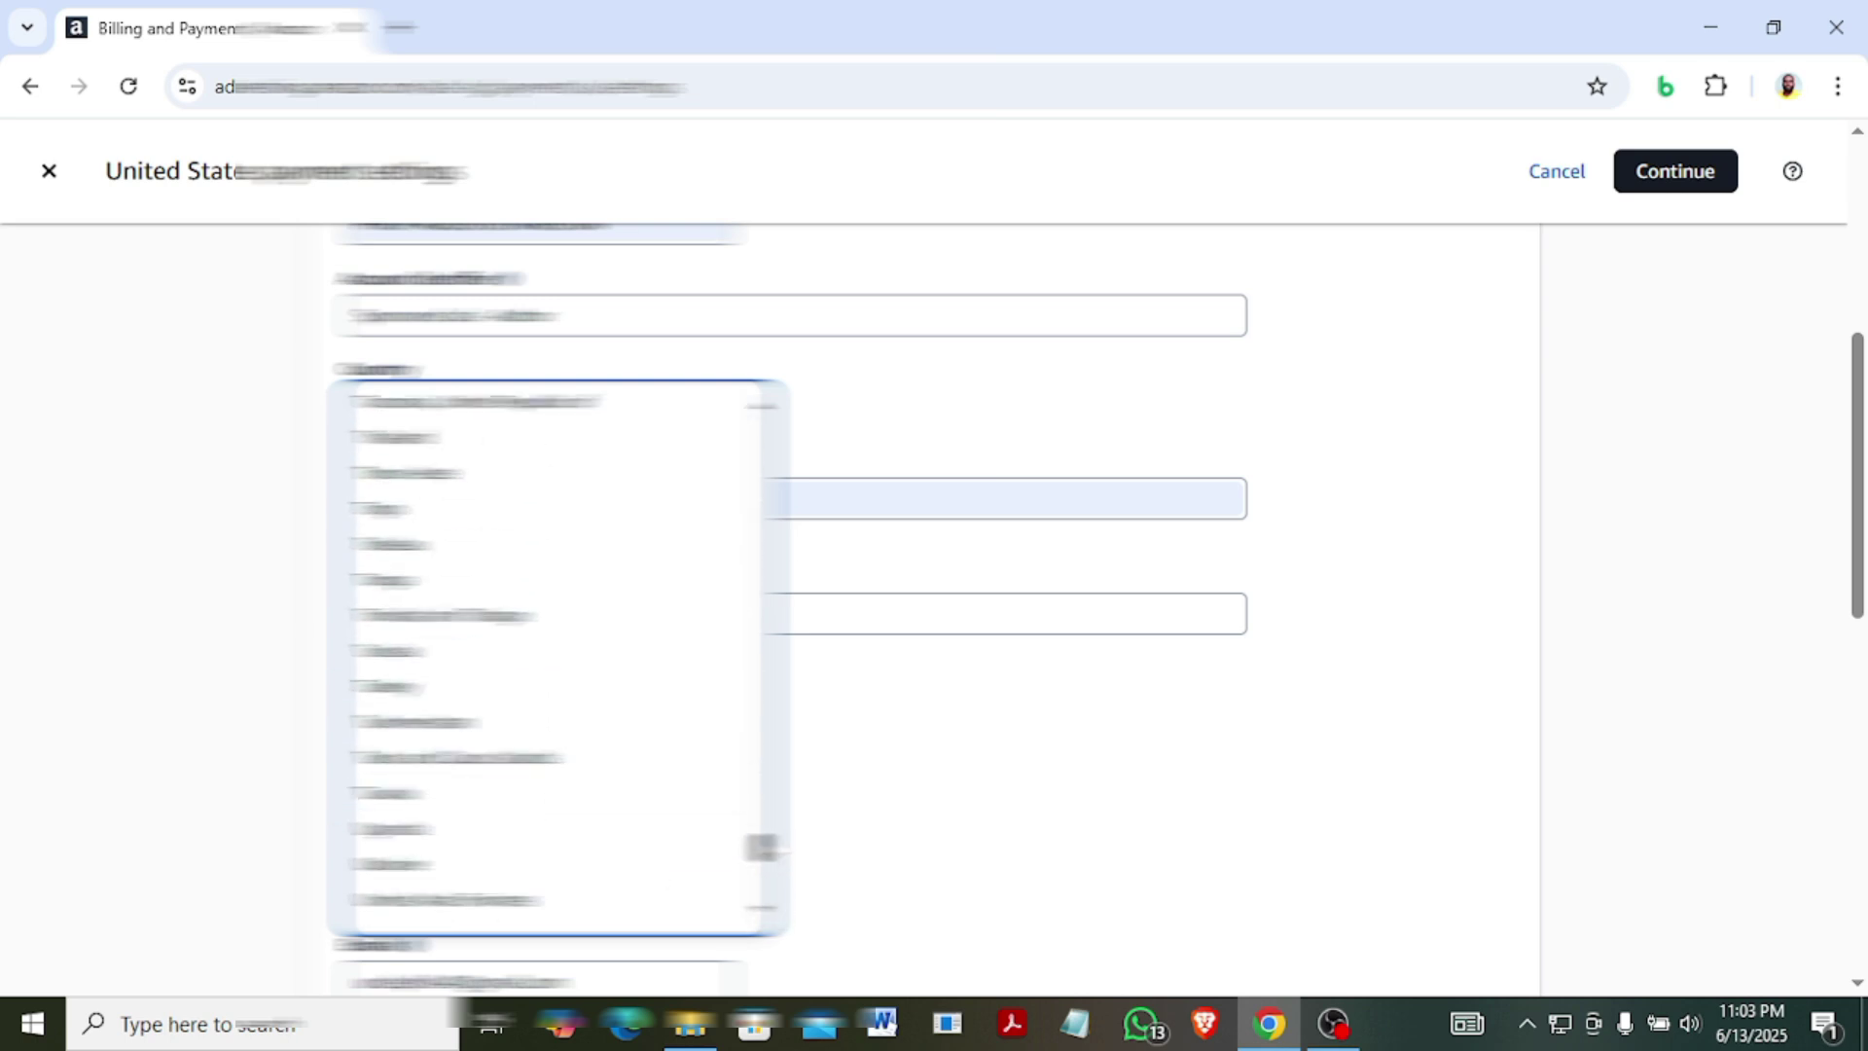
scroll(545, 658, up, 4)
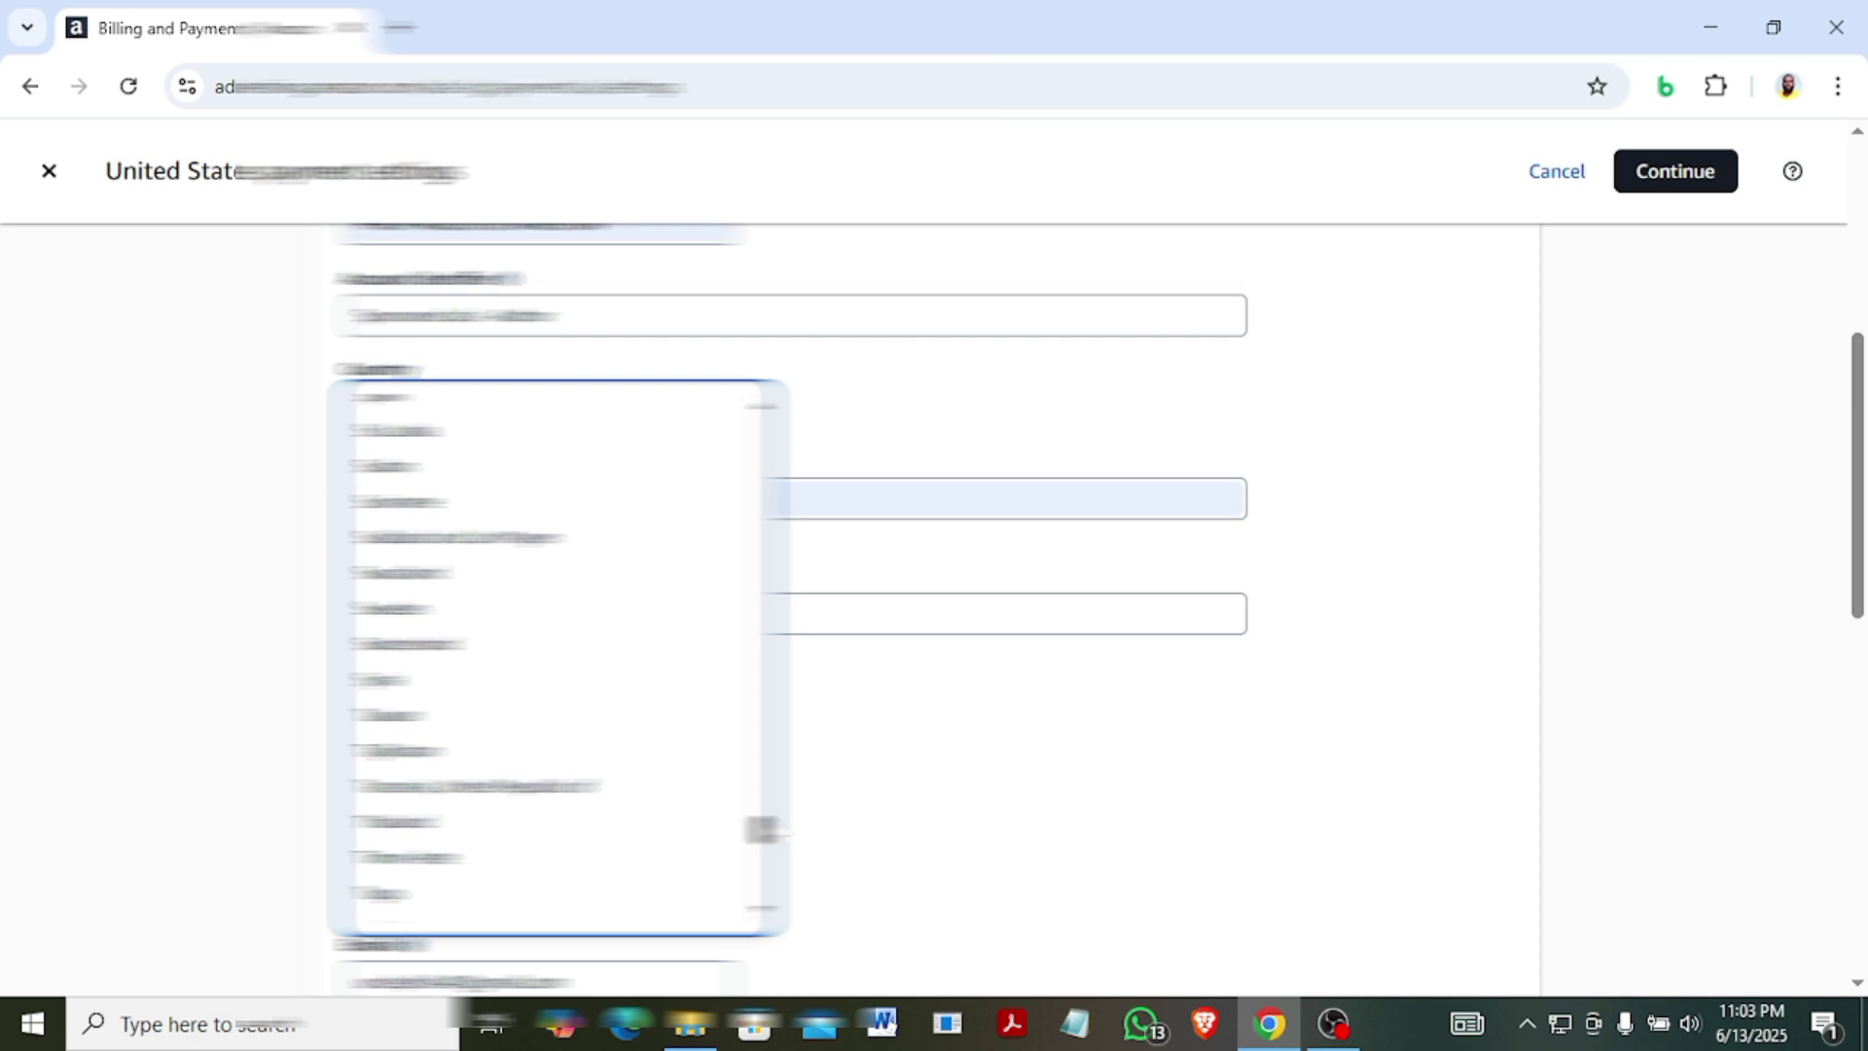
scroll(544, 658, up, 6)
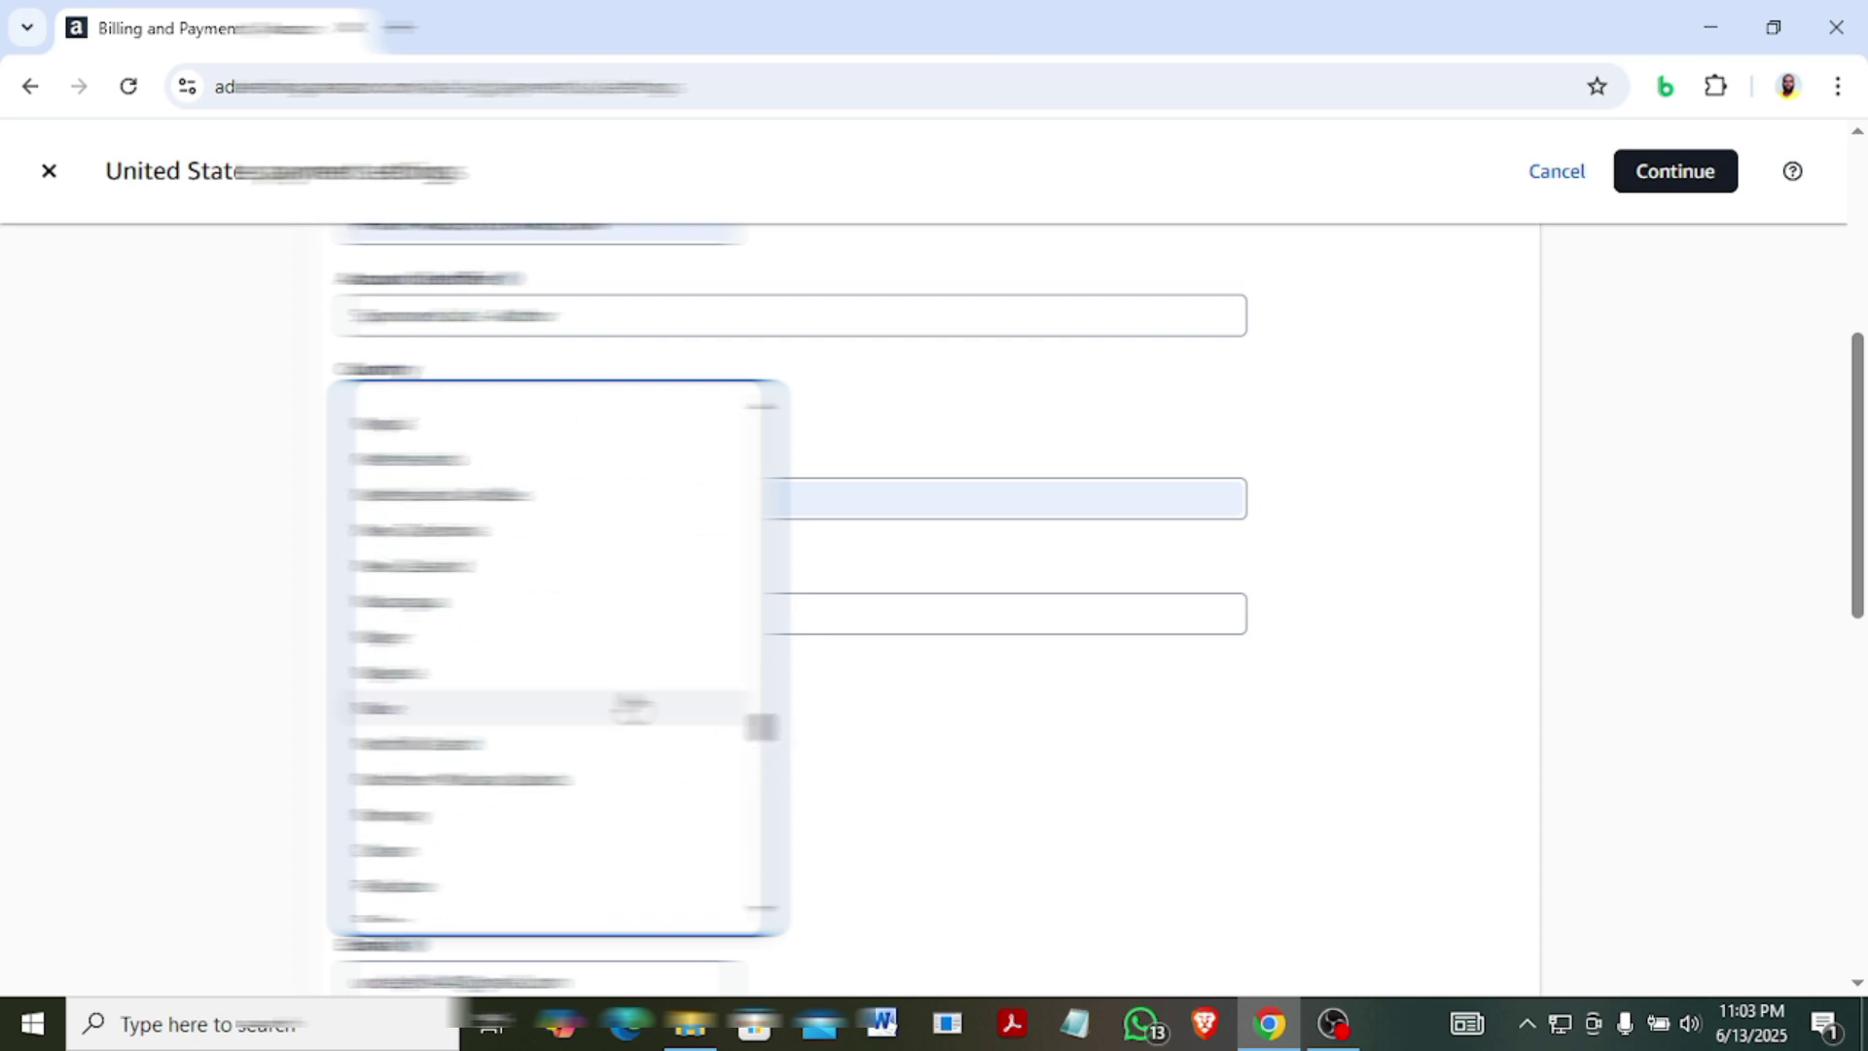
click(513, 676)
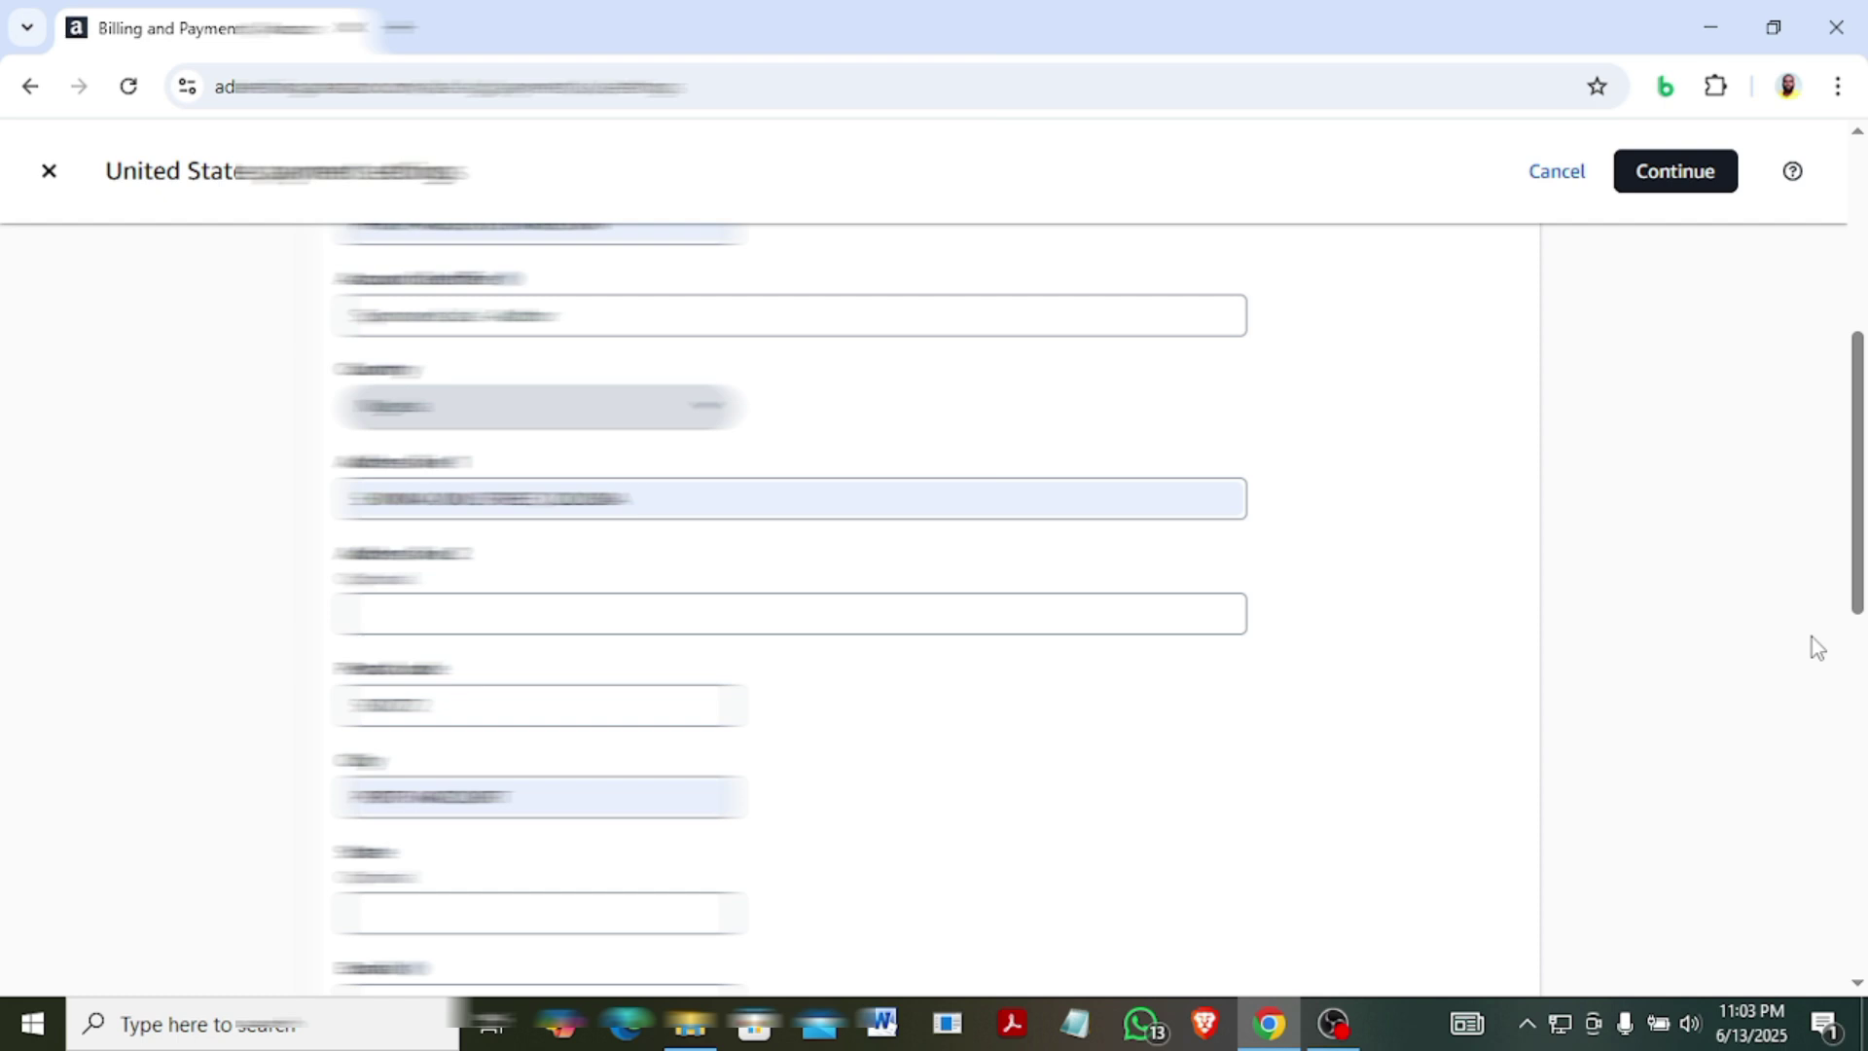
Fill in the State field with the suggested autofill value.
scroll(1859, 600, down, 1)
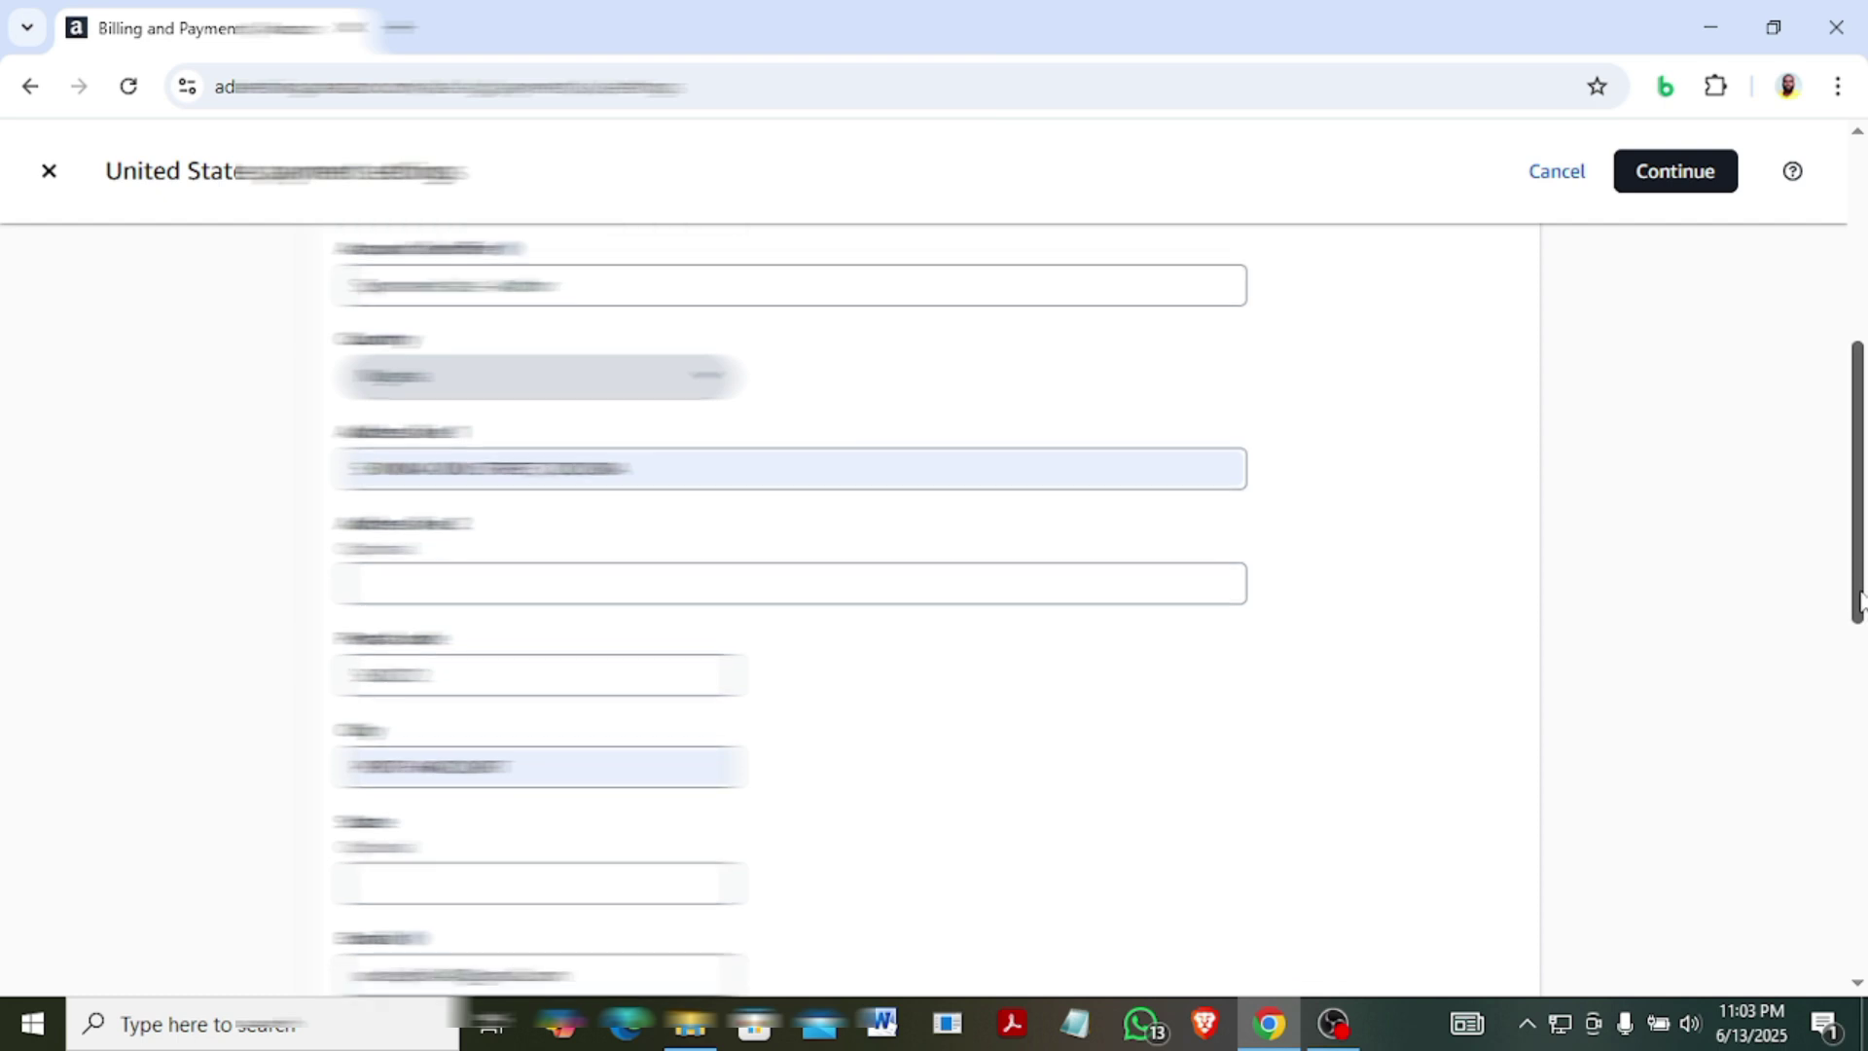
scroll(1859, 600, down, 2)
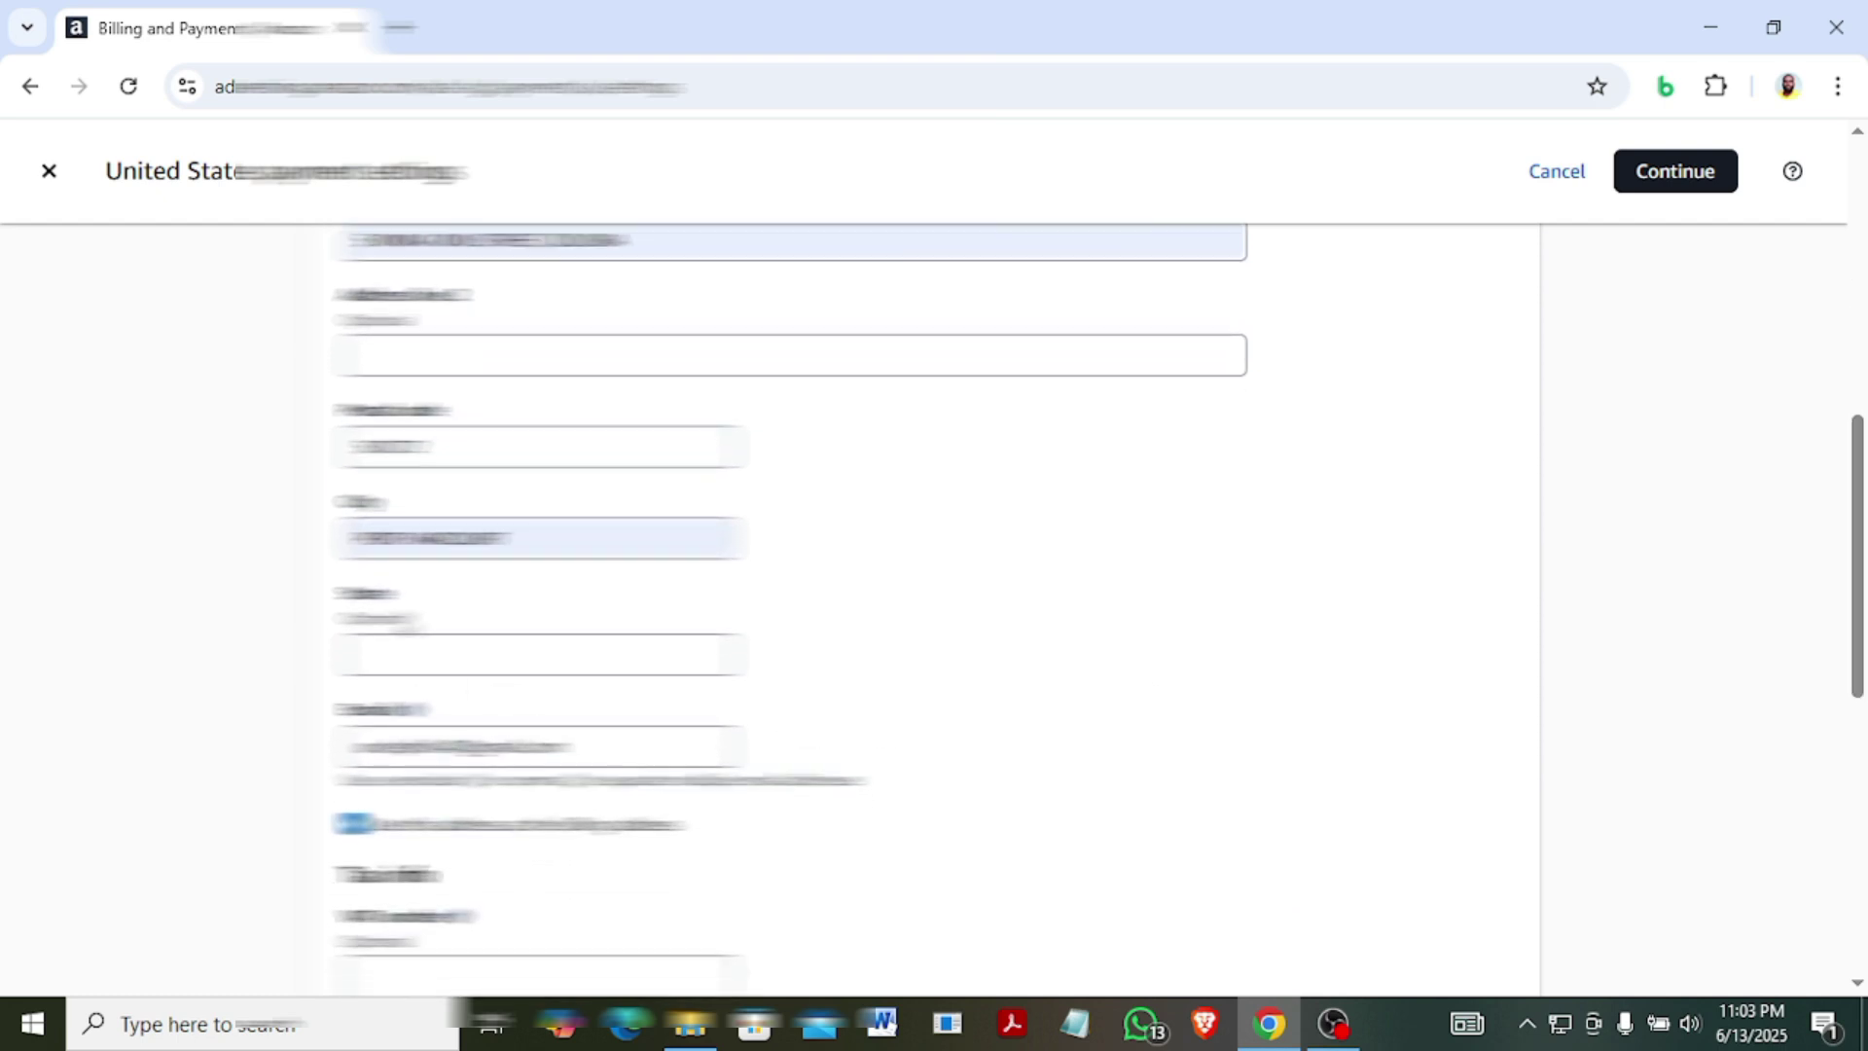
click(381, 652)
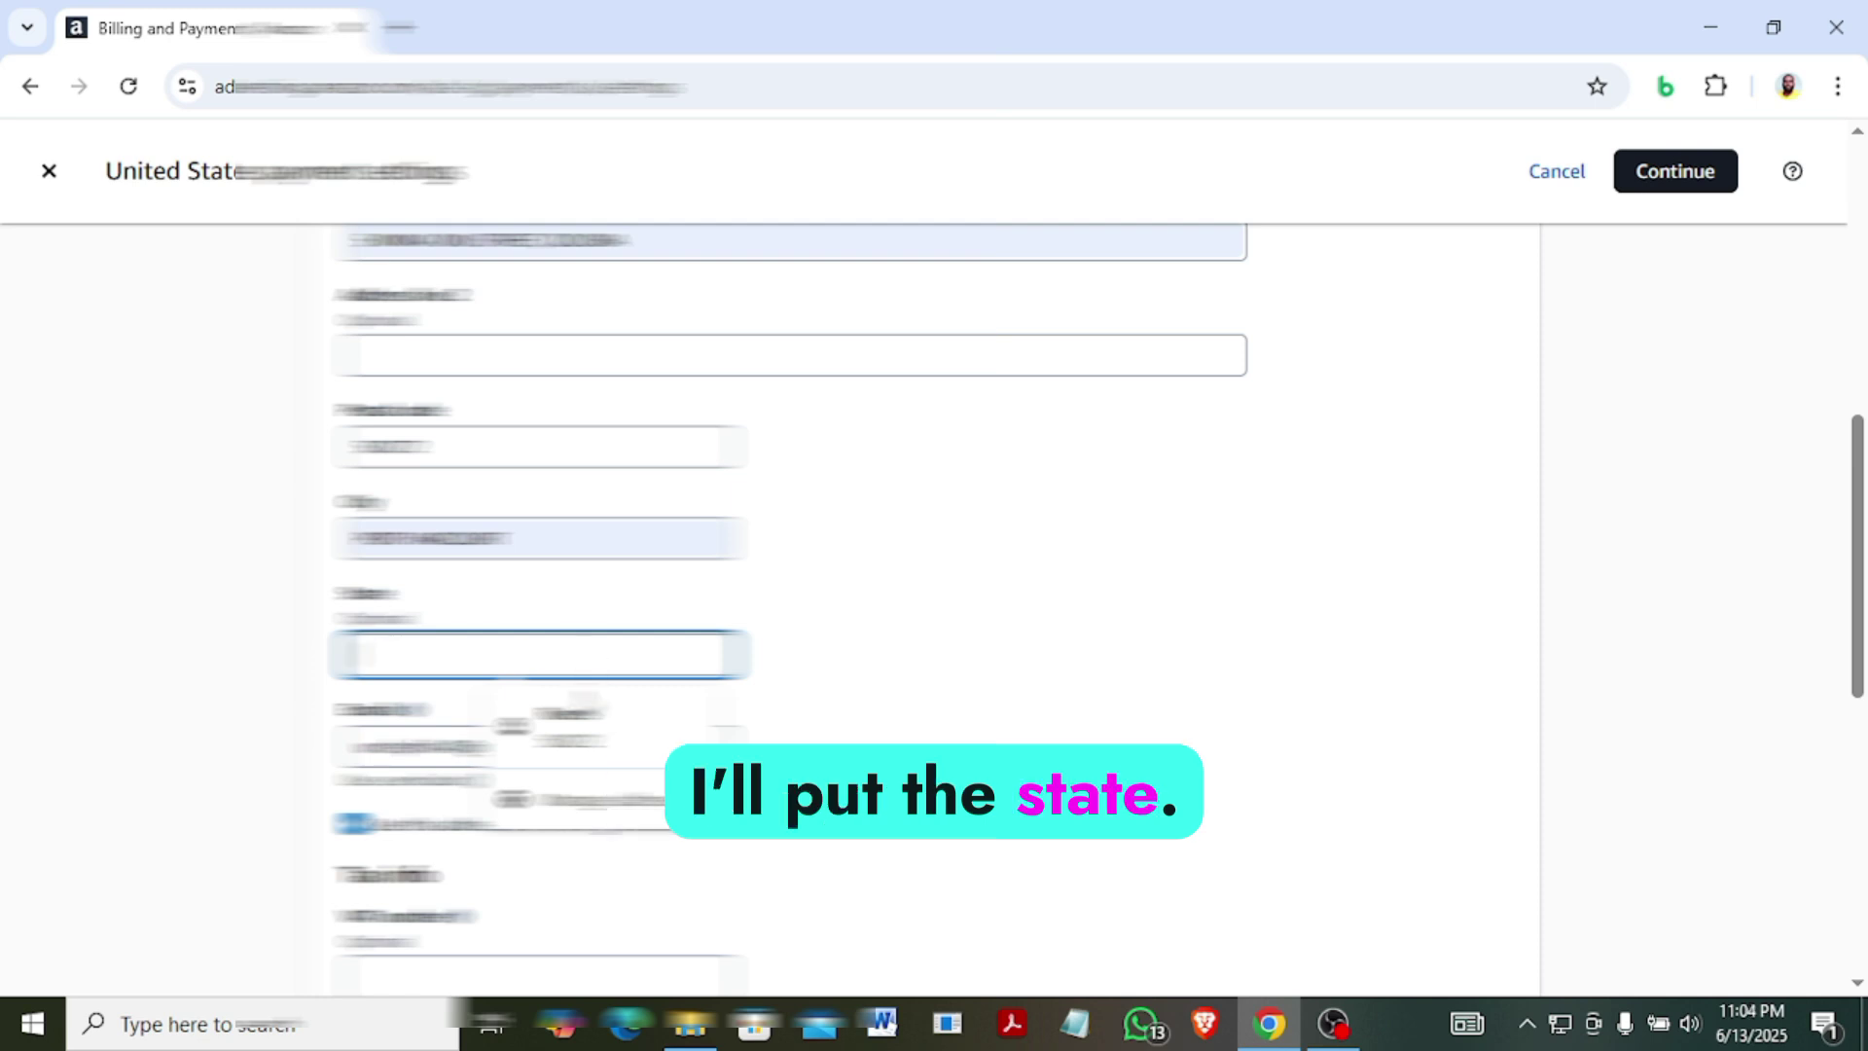
click(584, 712)
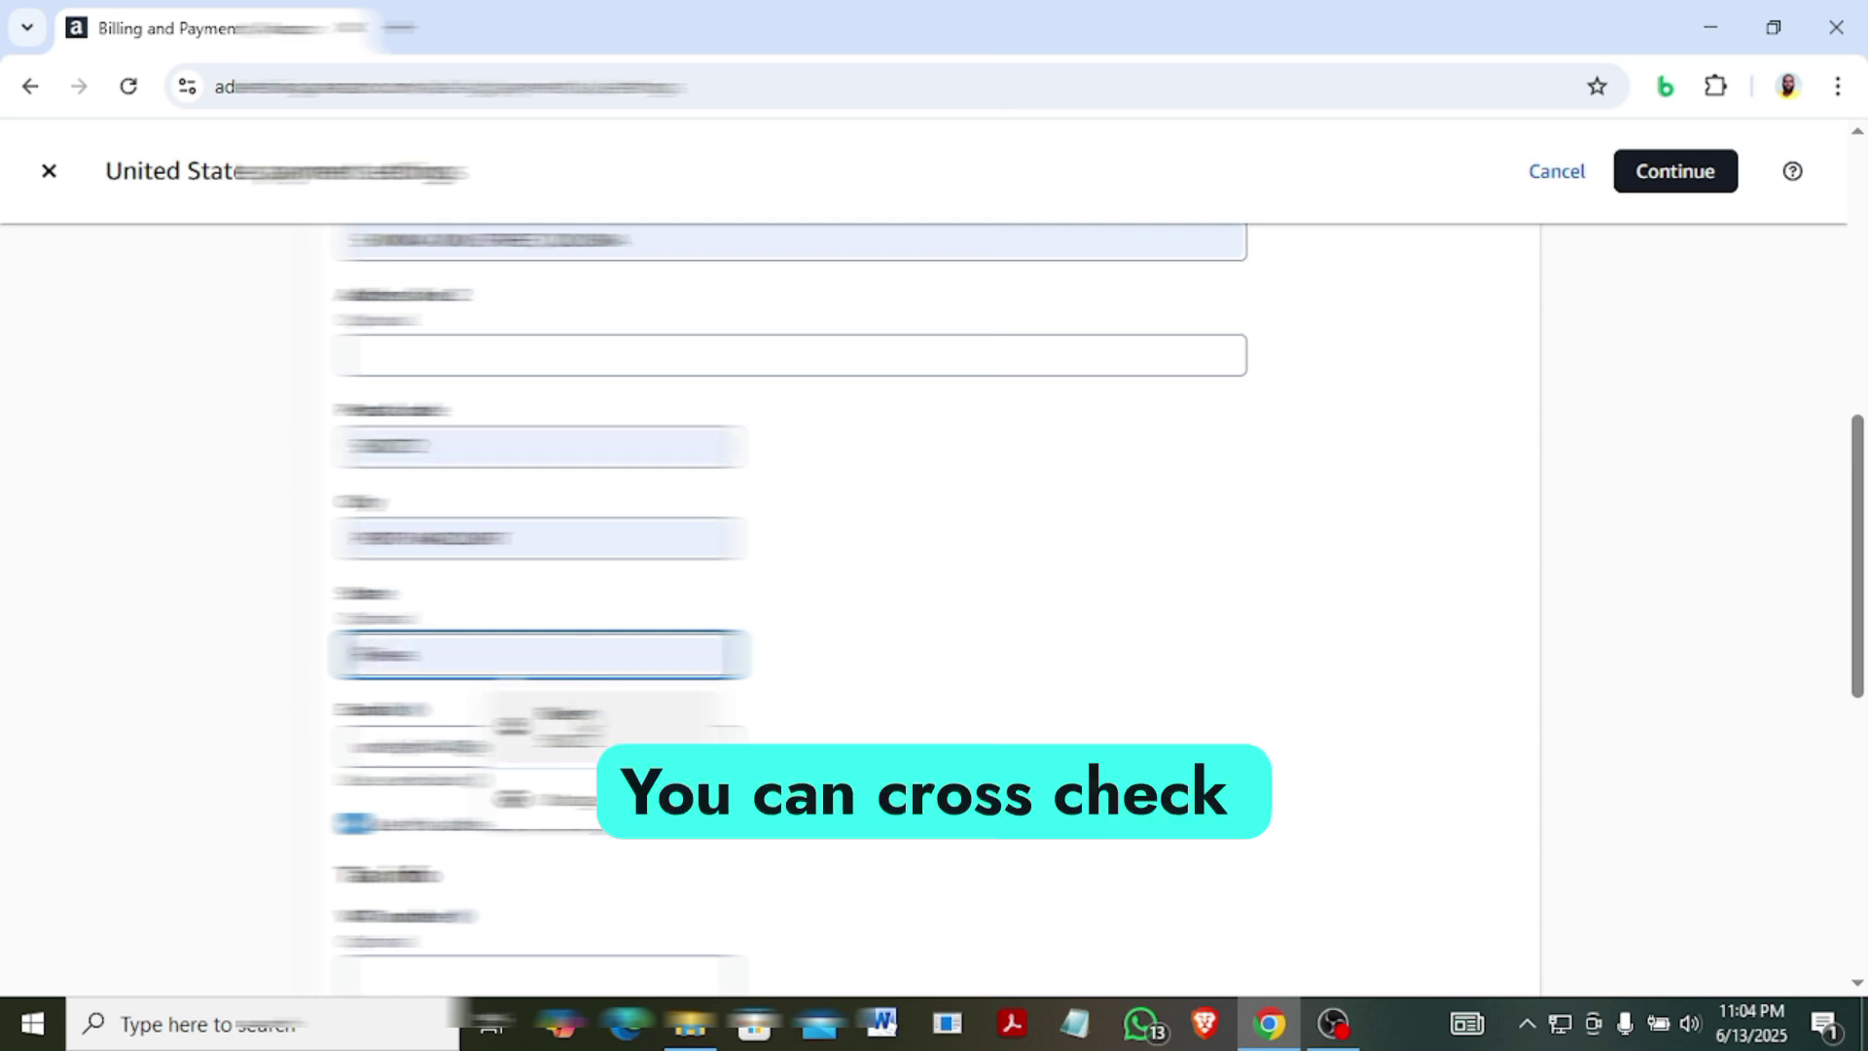
click(1034, 655)
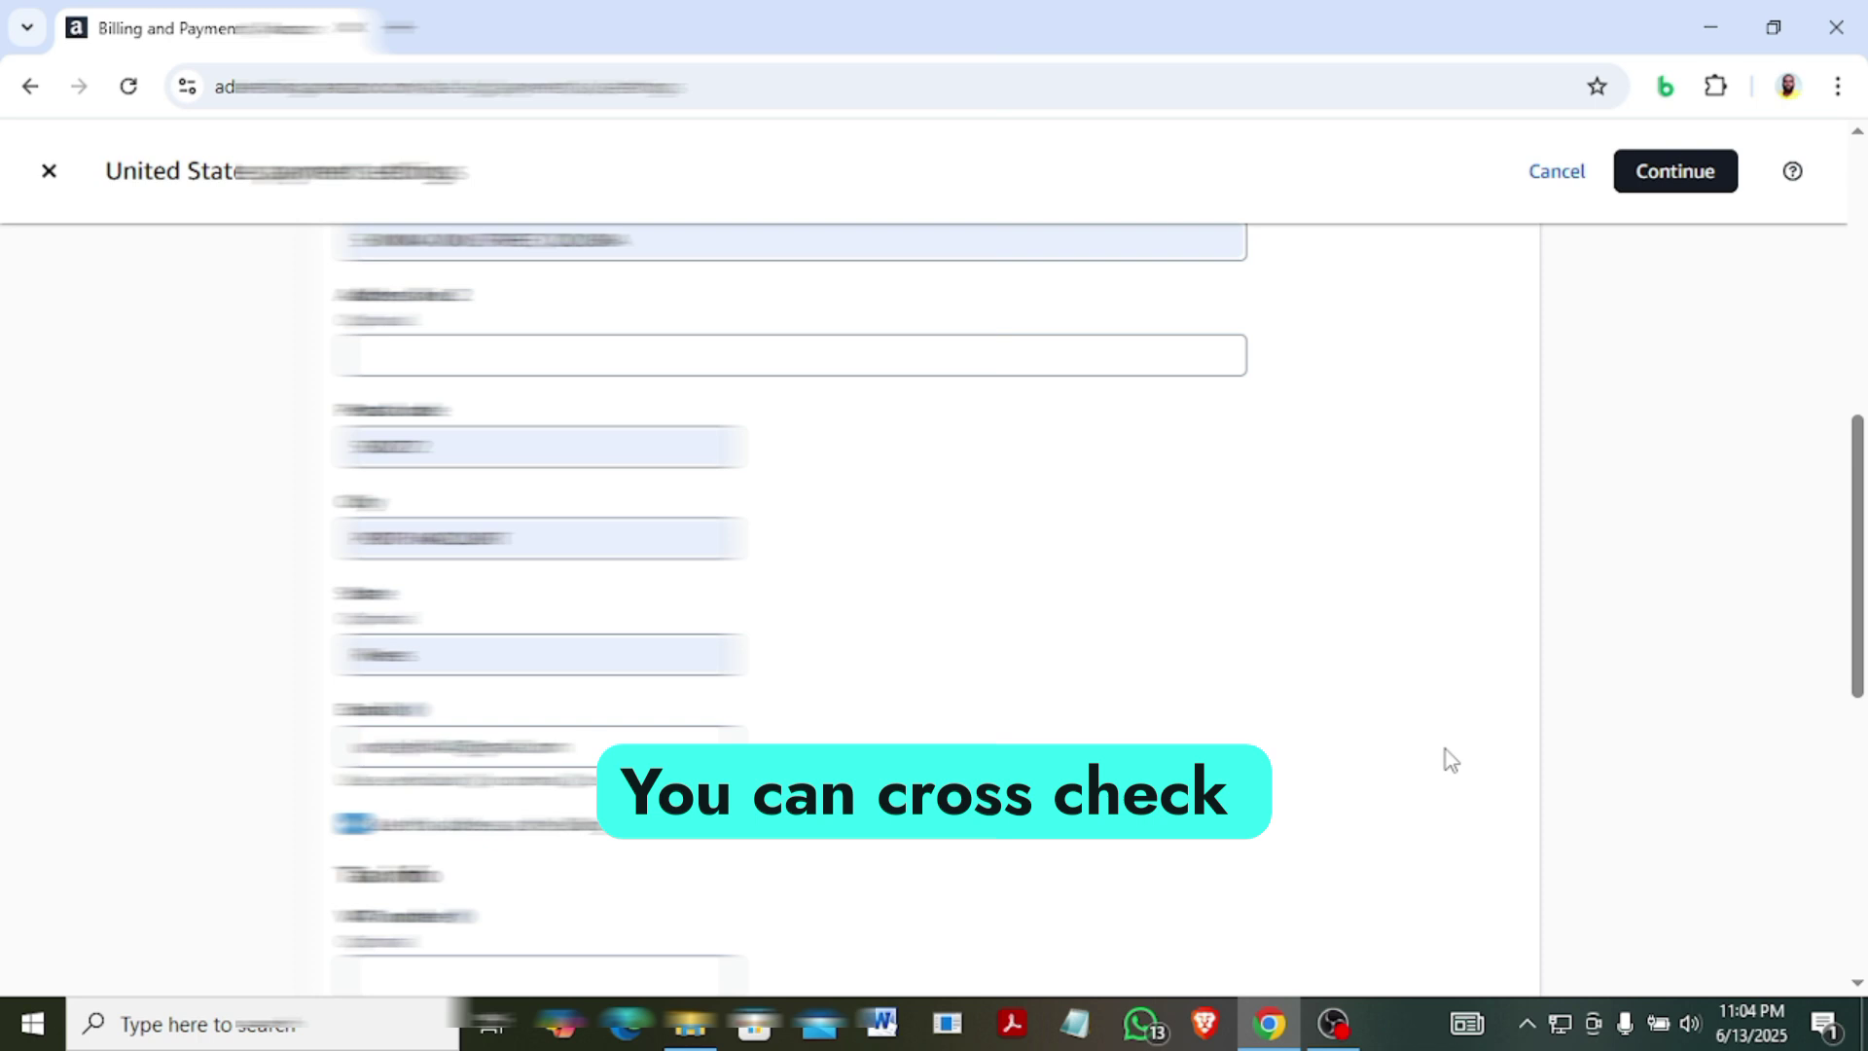
drag(1855, 681, 1857, 541)
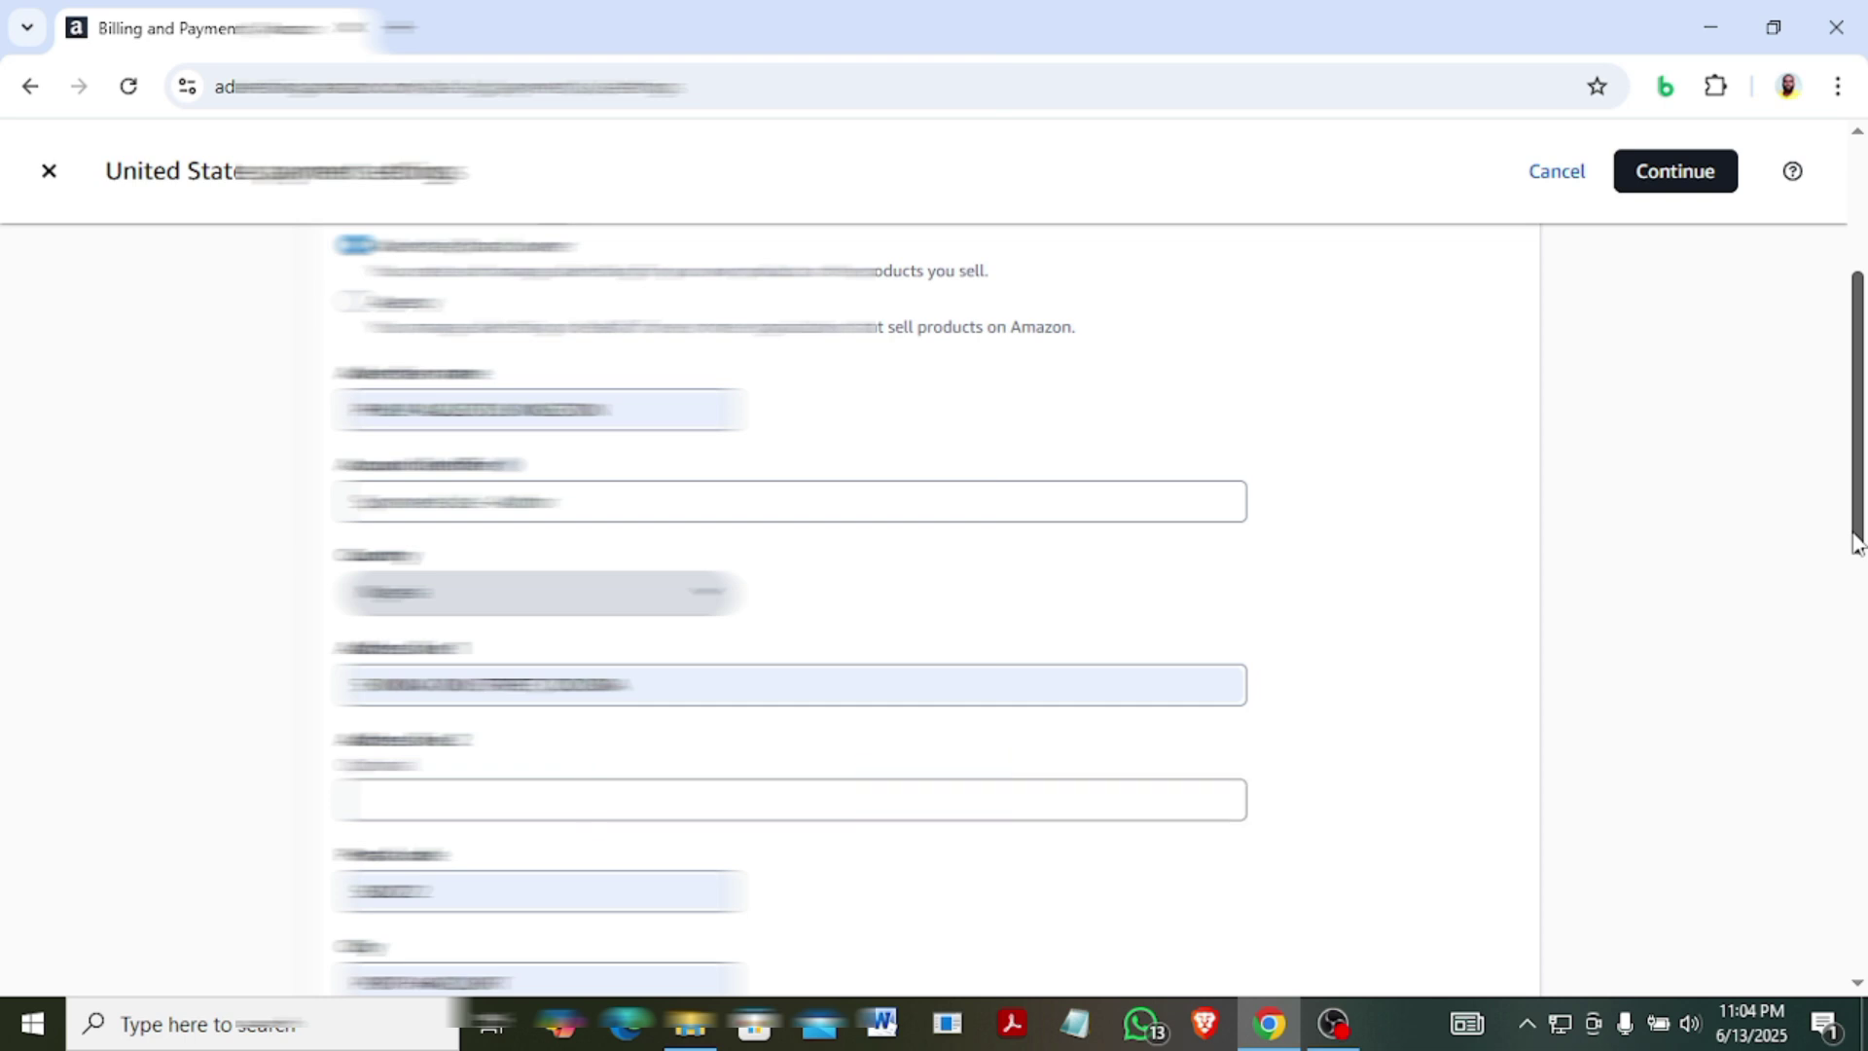
drag(1854, 542, 1860, 795)
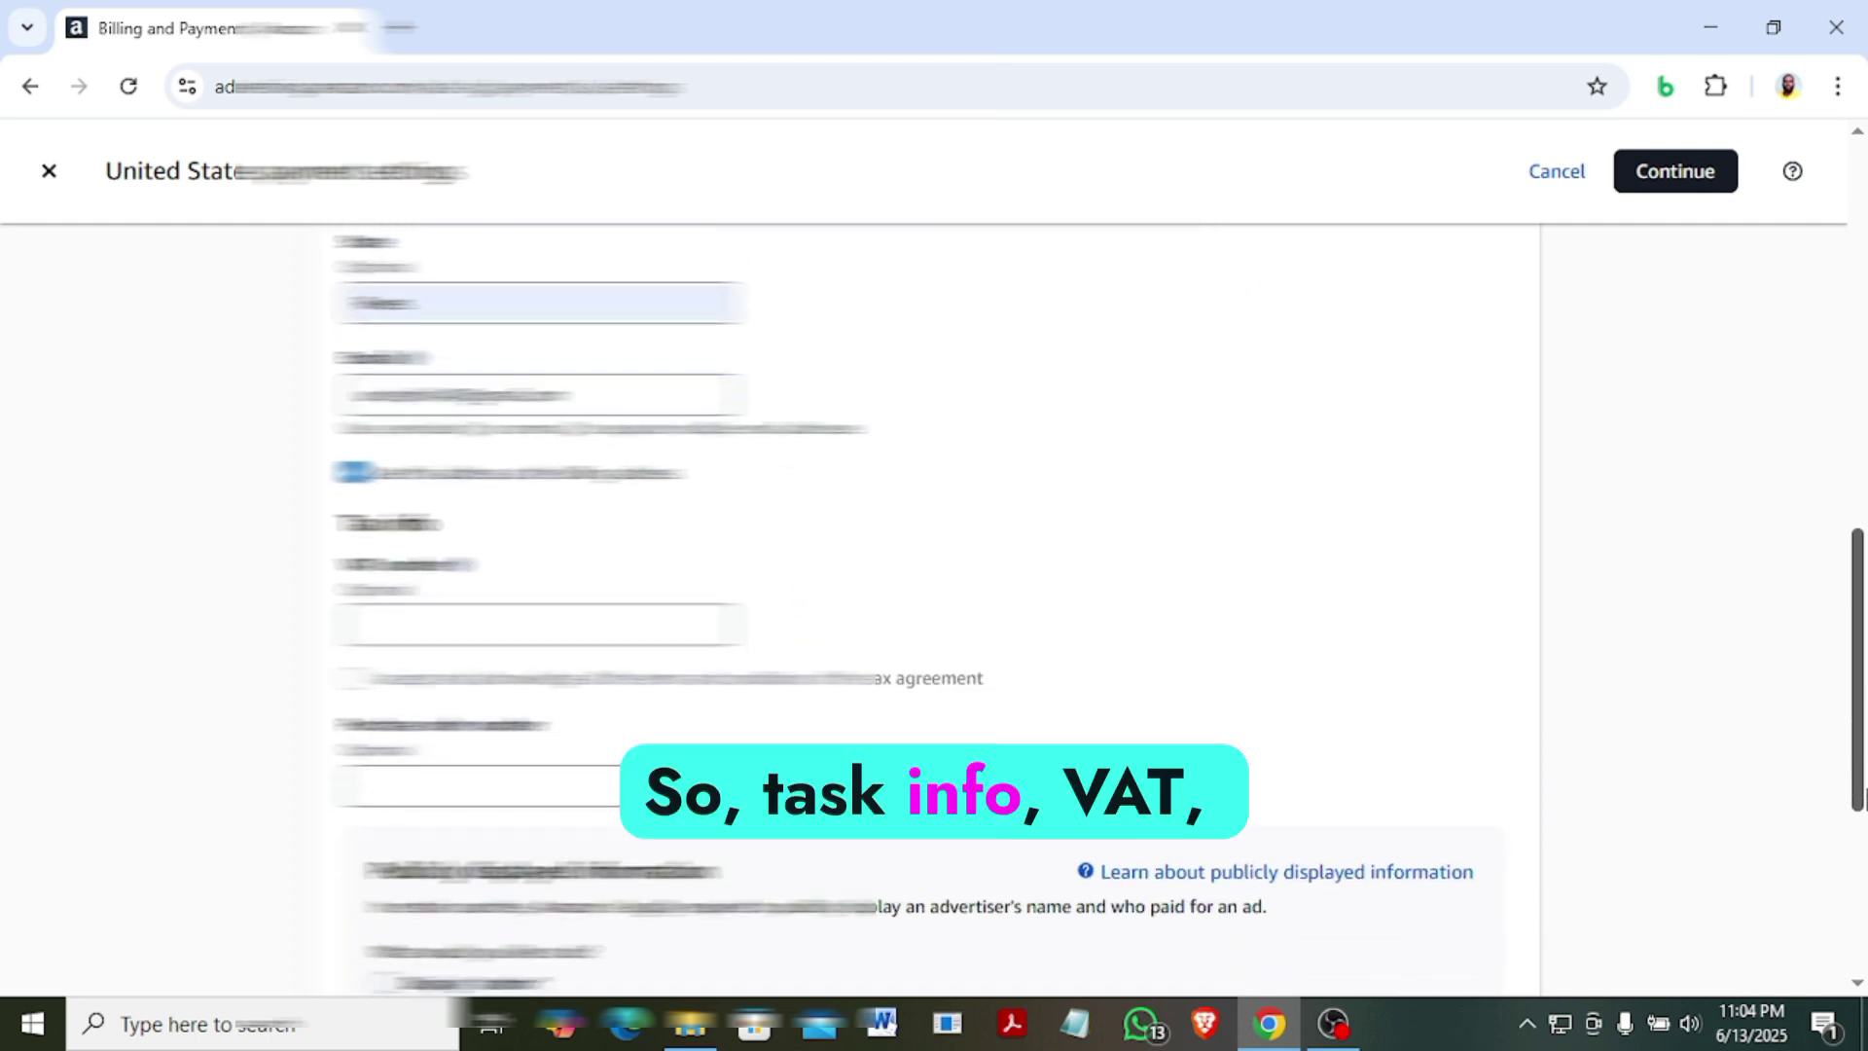
Set "author" as the publicly displayed advertiser name.
scroll(1863, 763, down, 4)
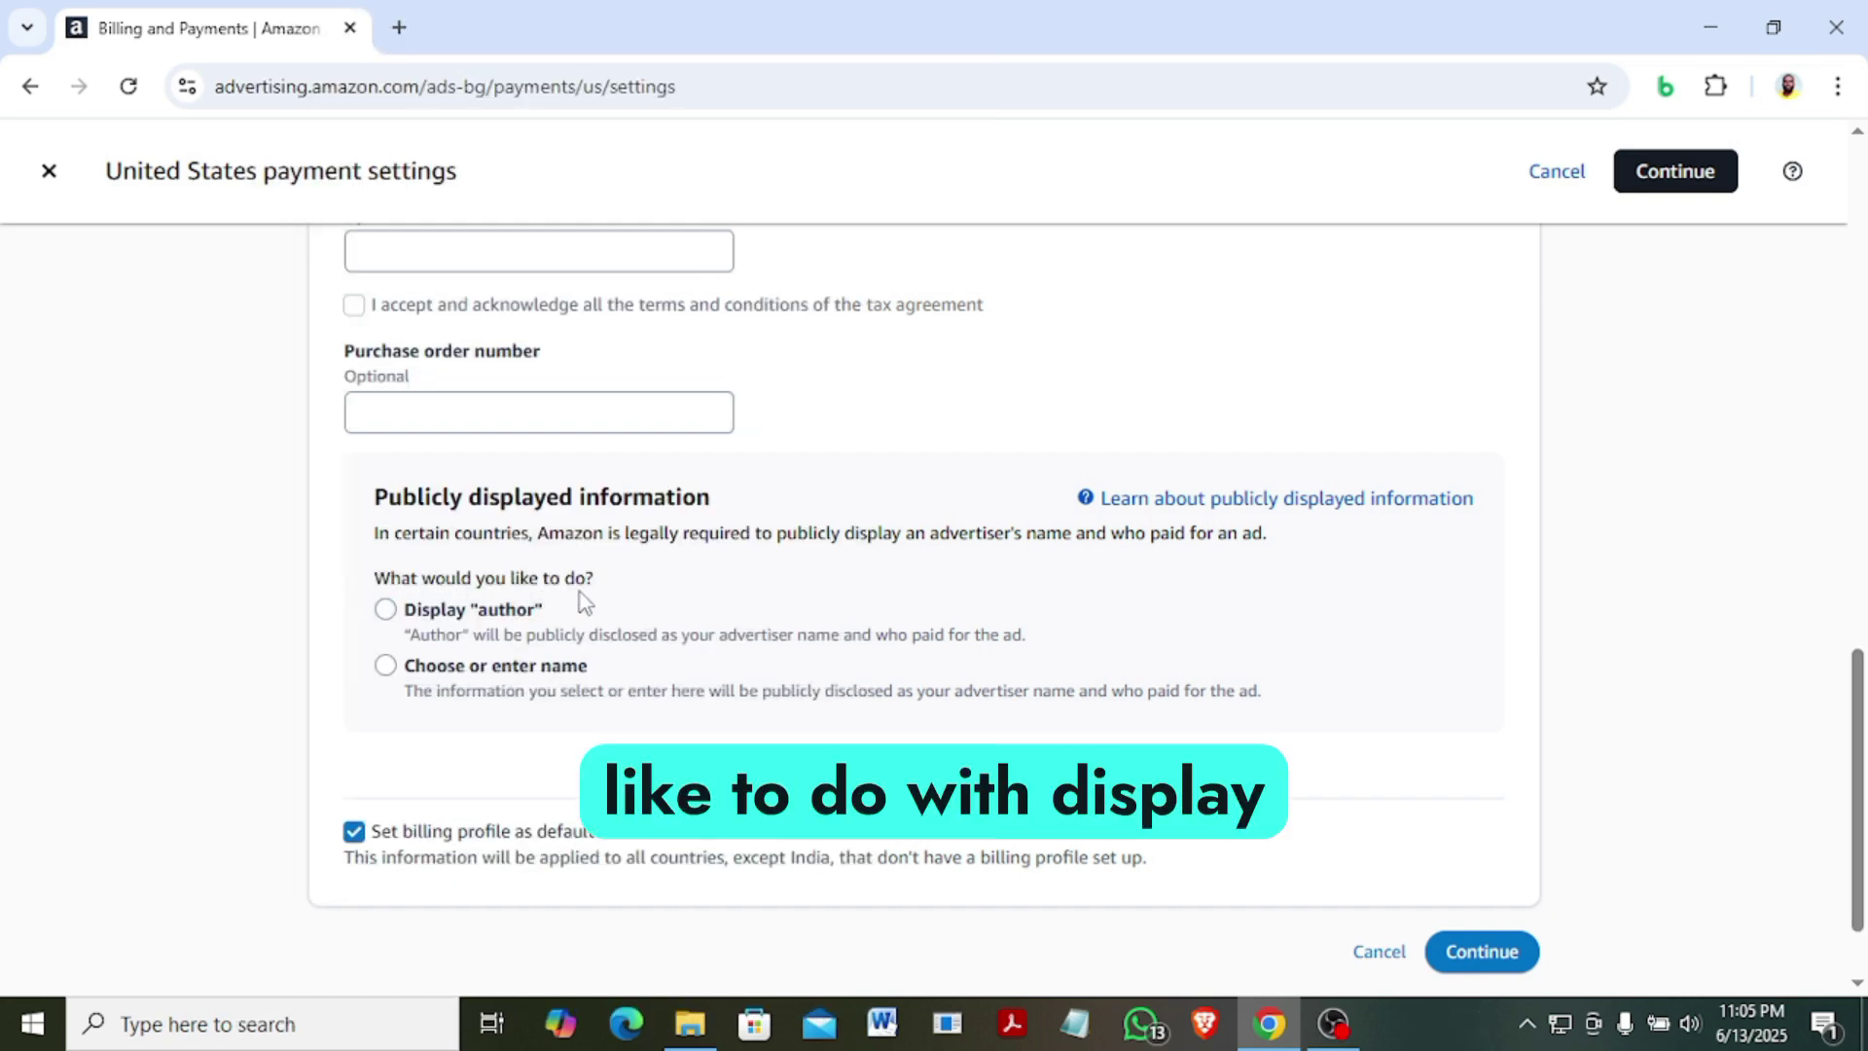
click(525, 612)
click(403, 798)
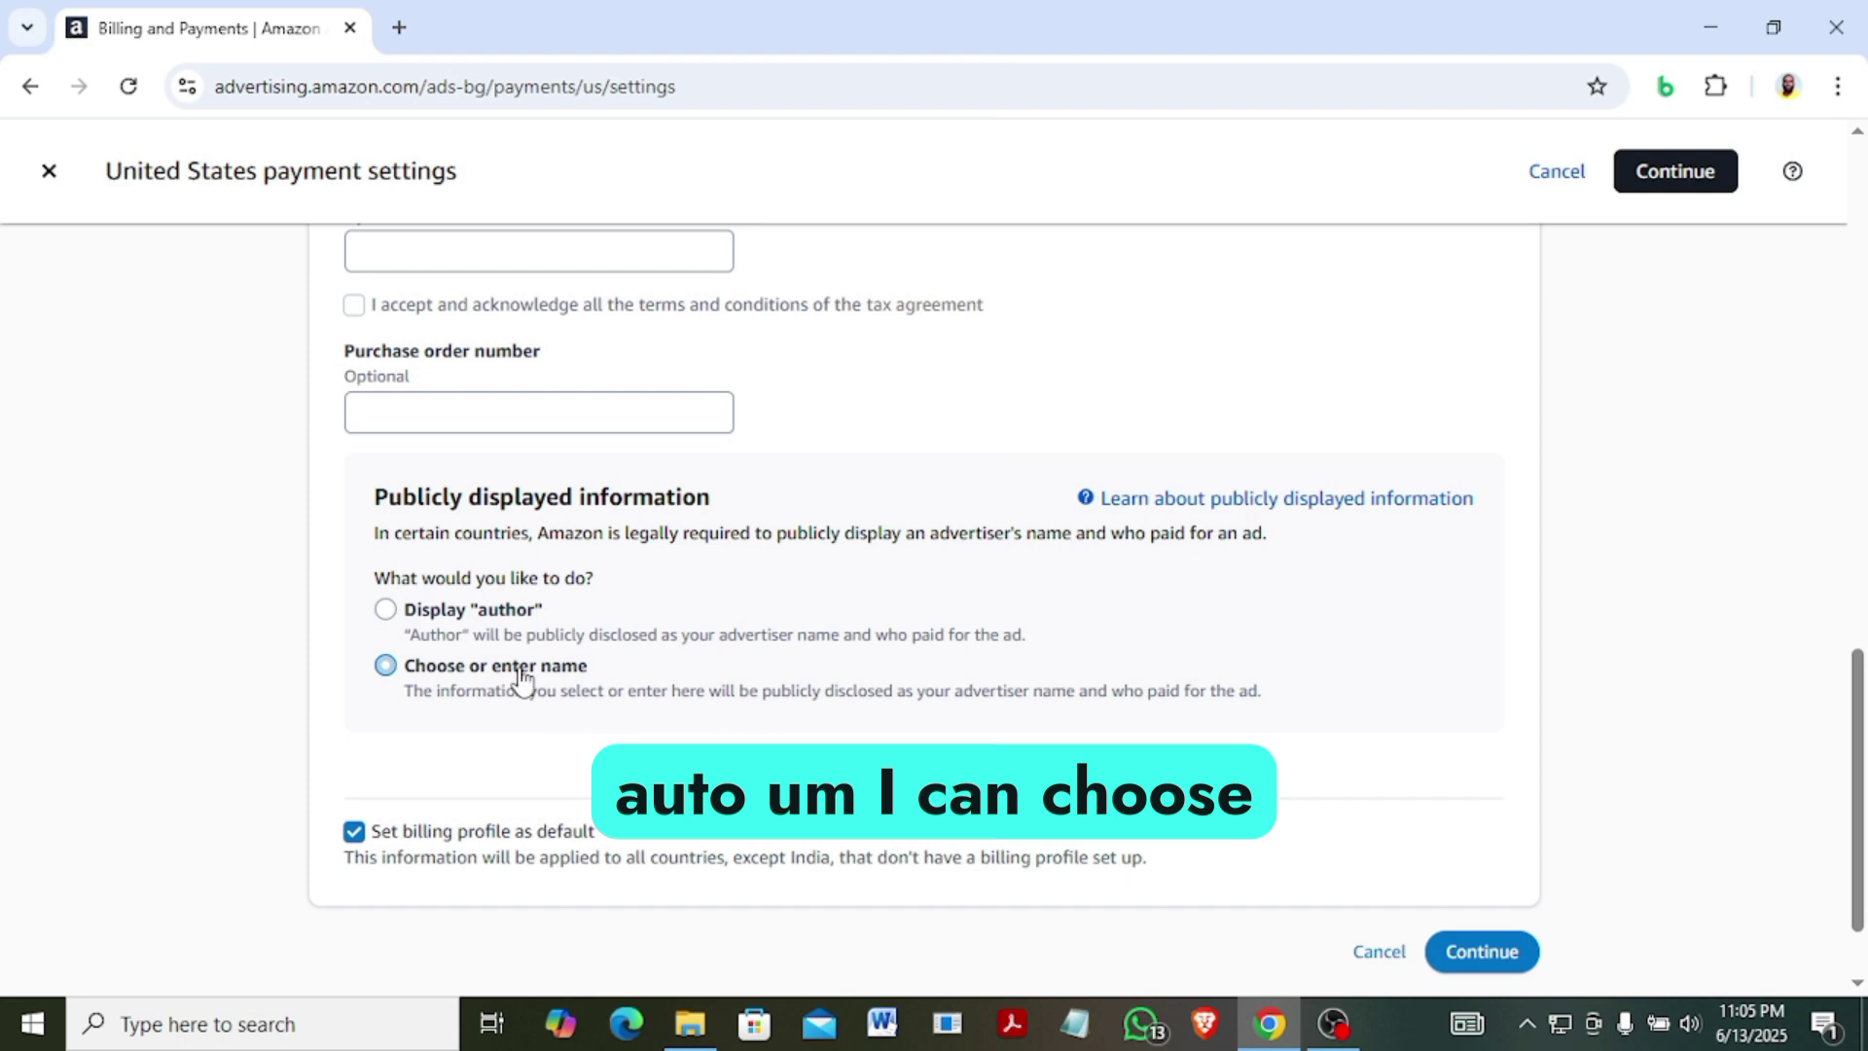
click(386, 611)
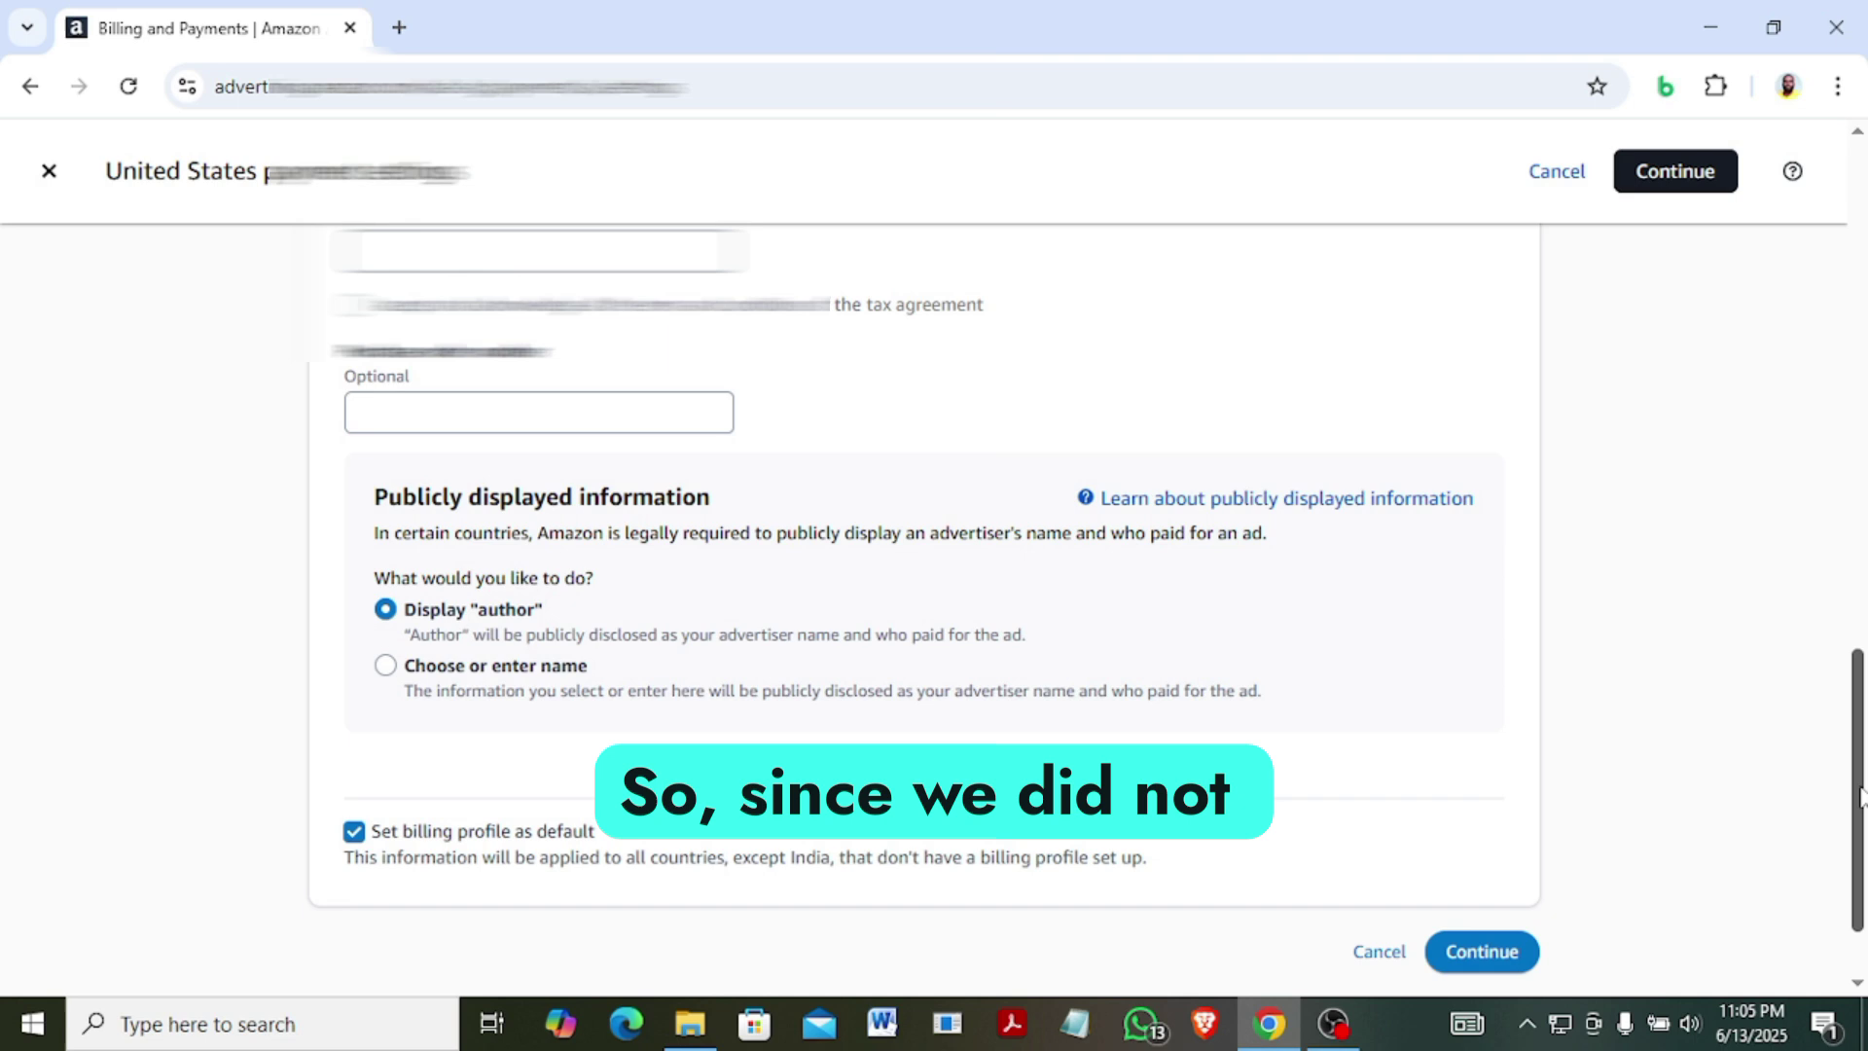
scroll(1418, 637, up, 3)
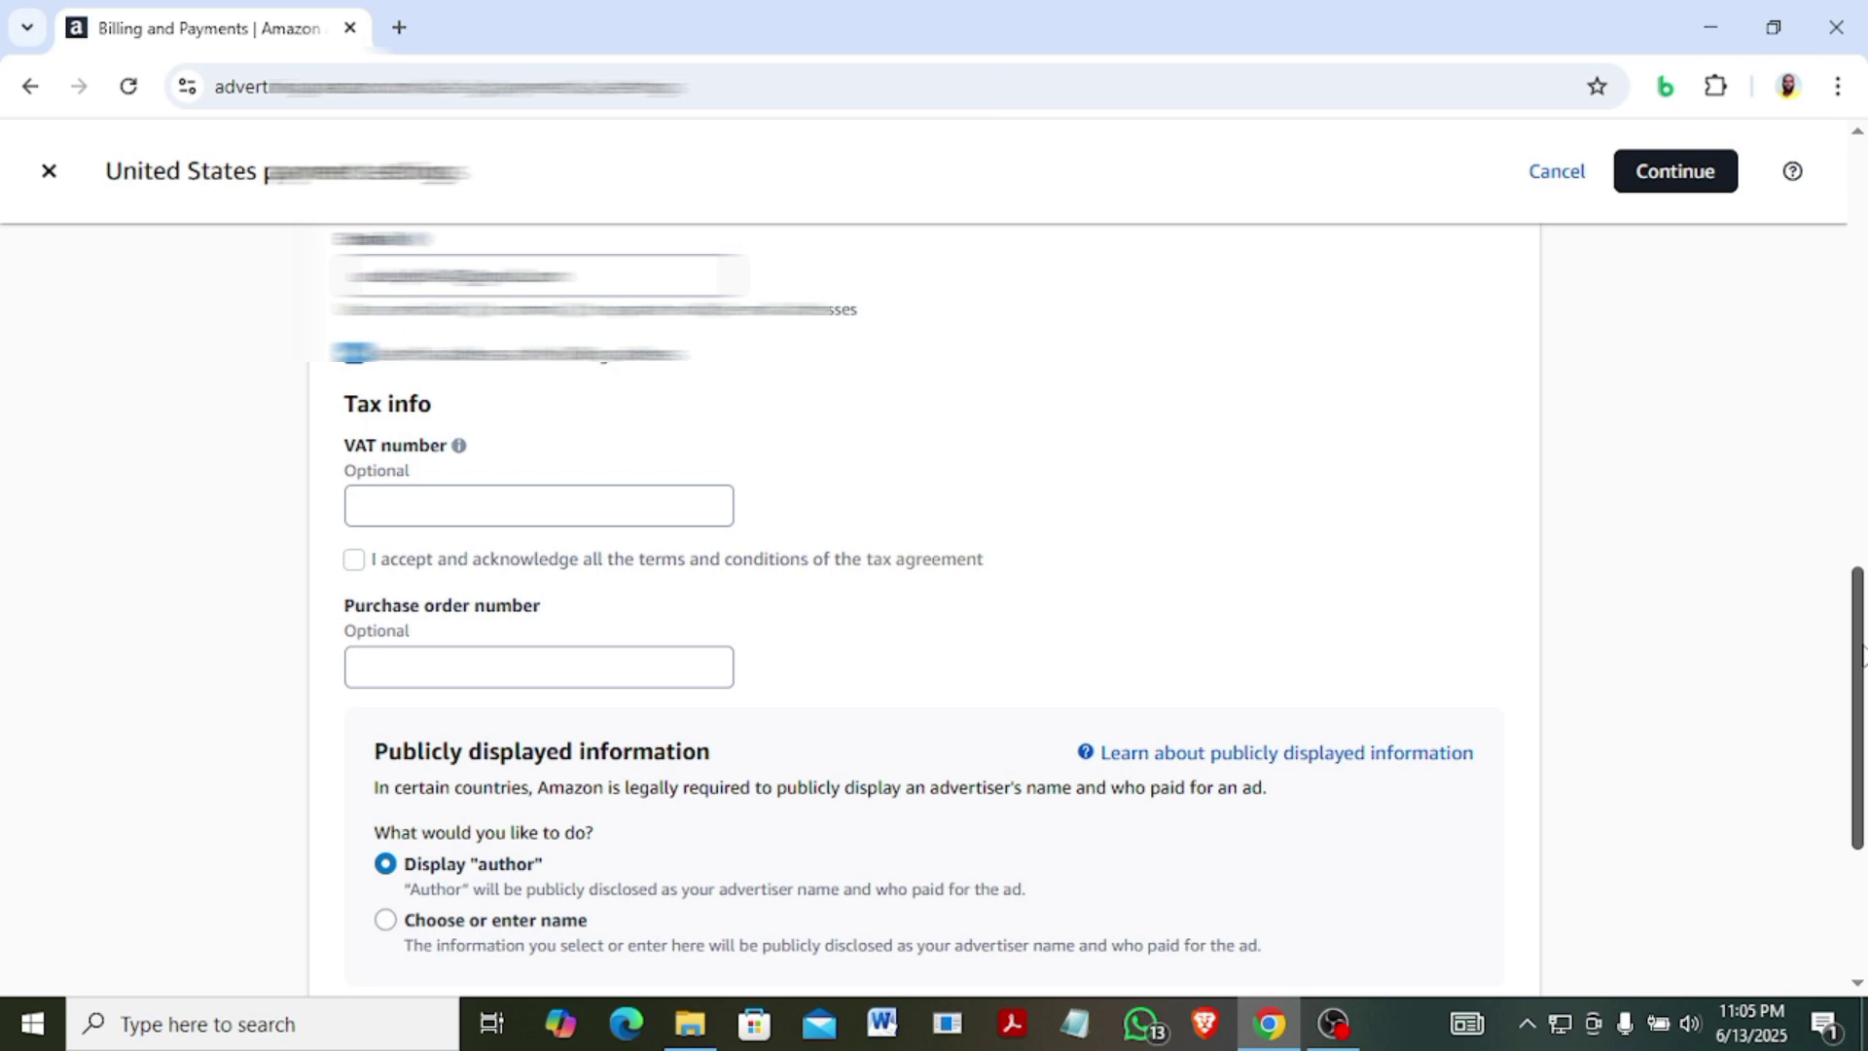
drag(1861, 654, 1861, 692)
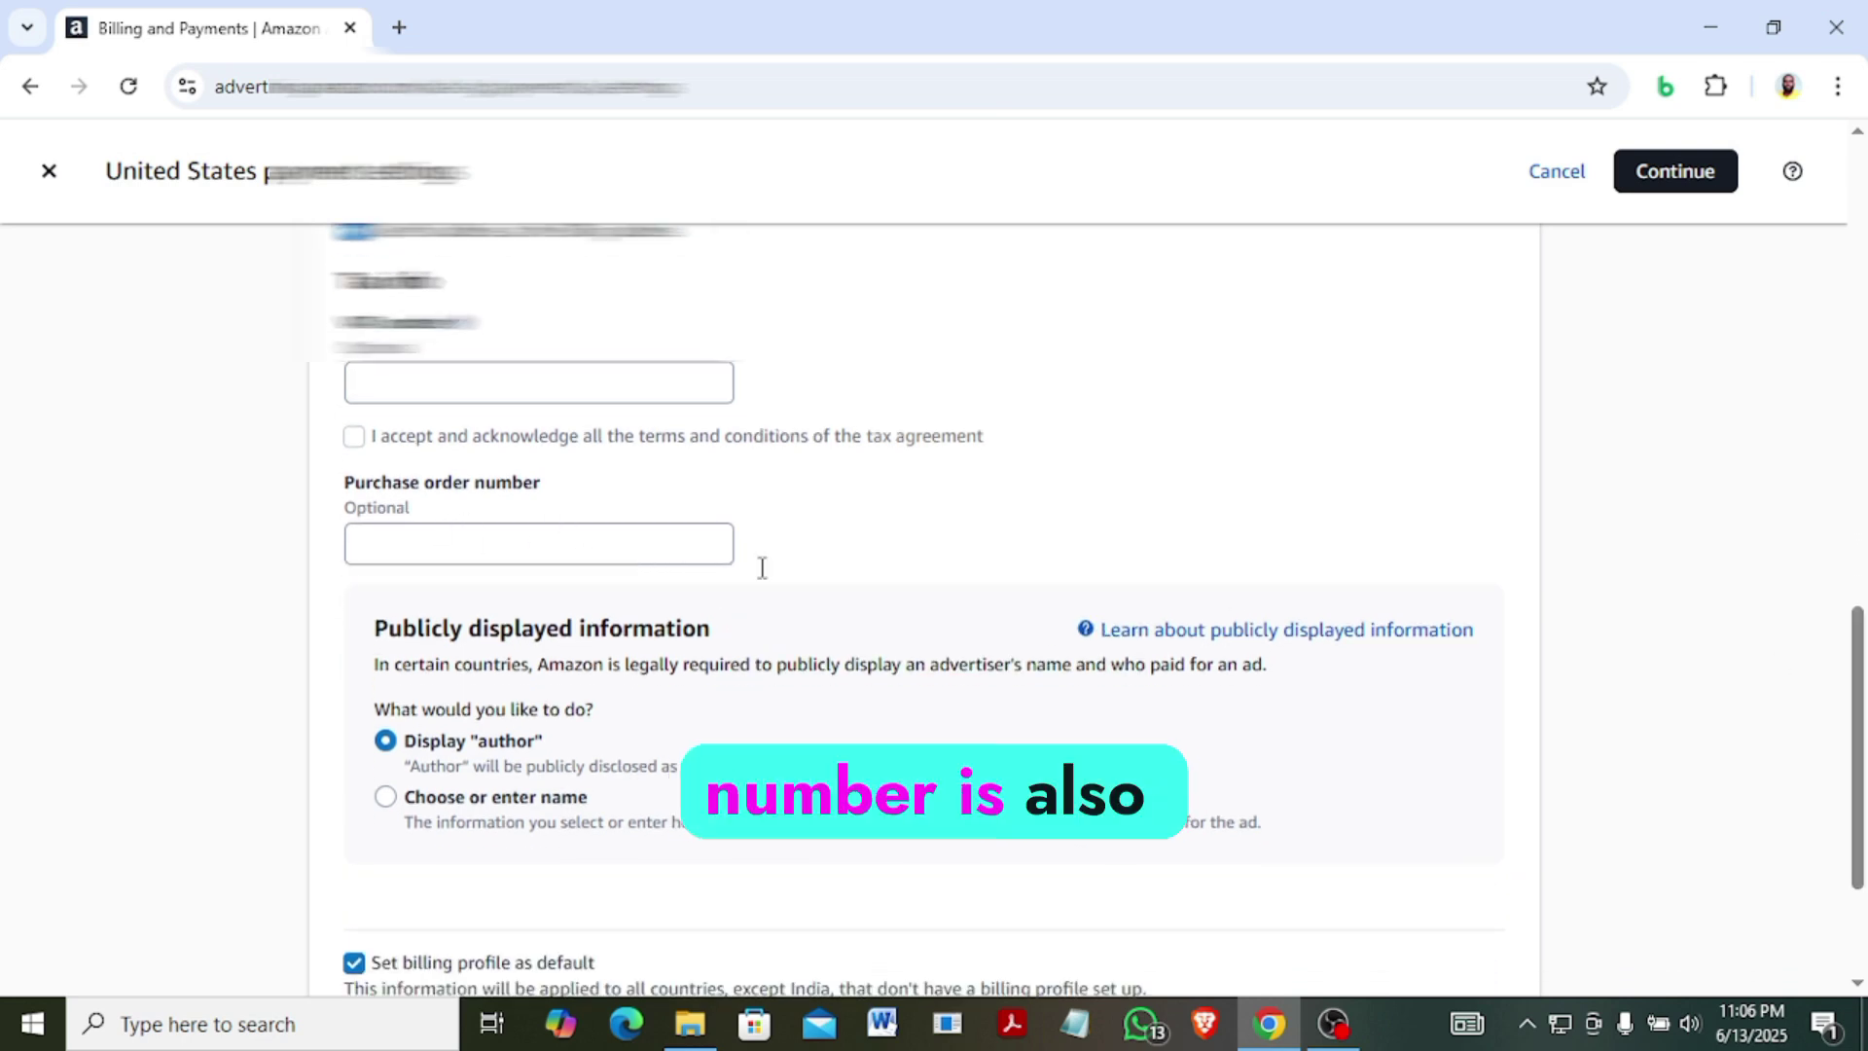
scroll(1857, 749, down, 3)
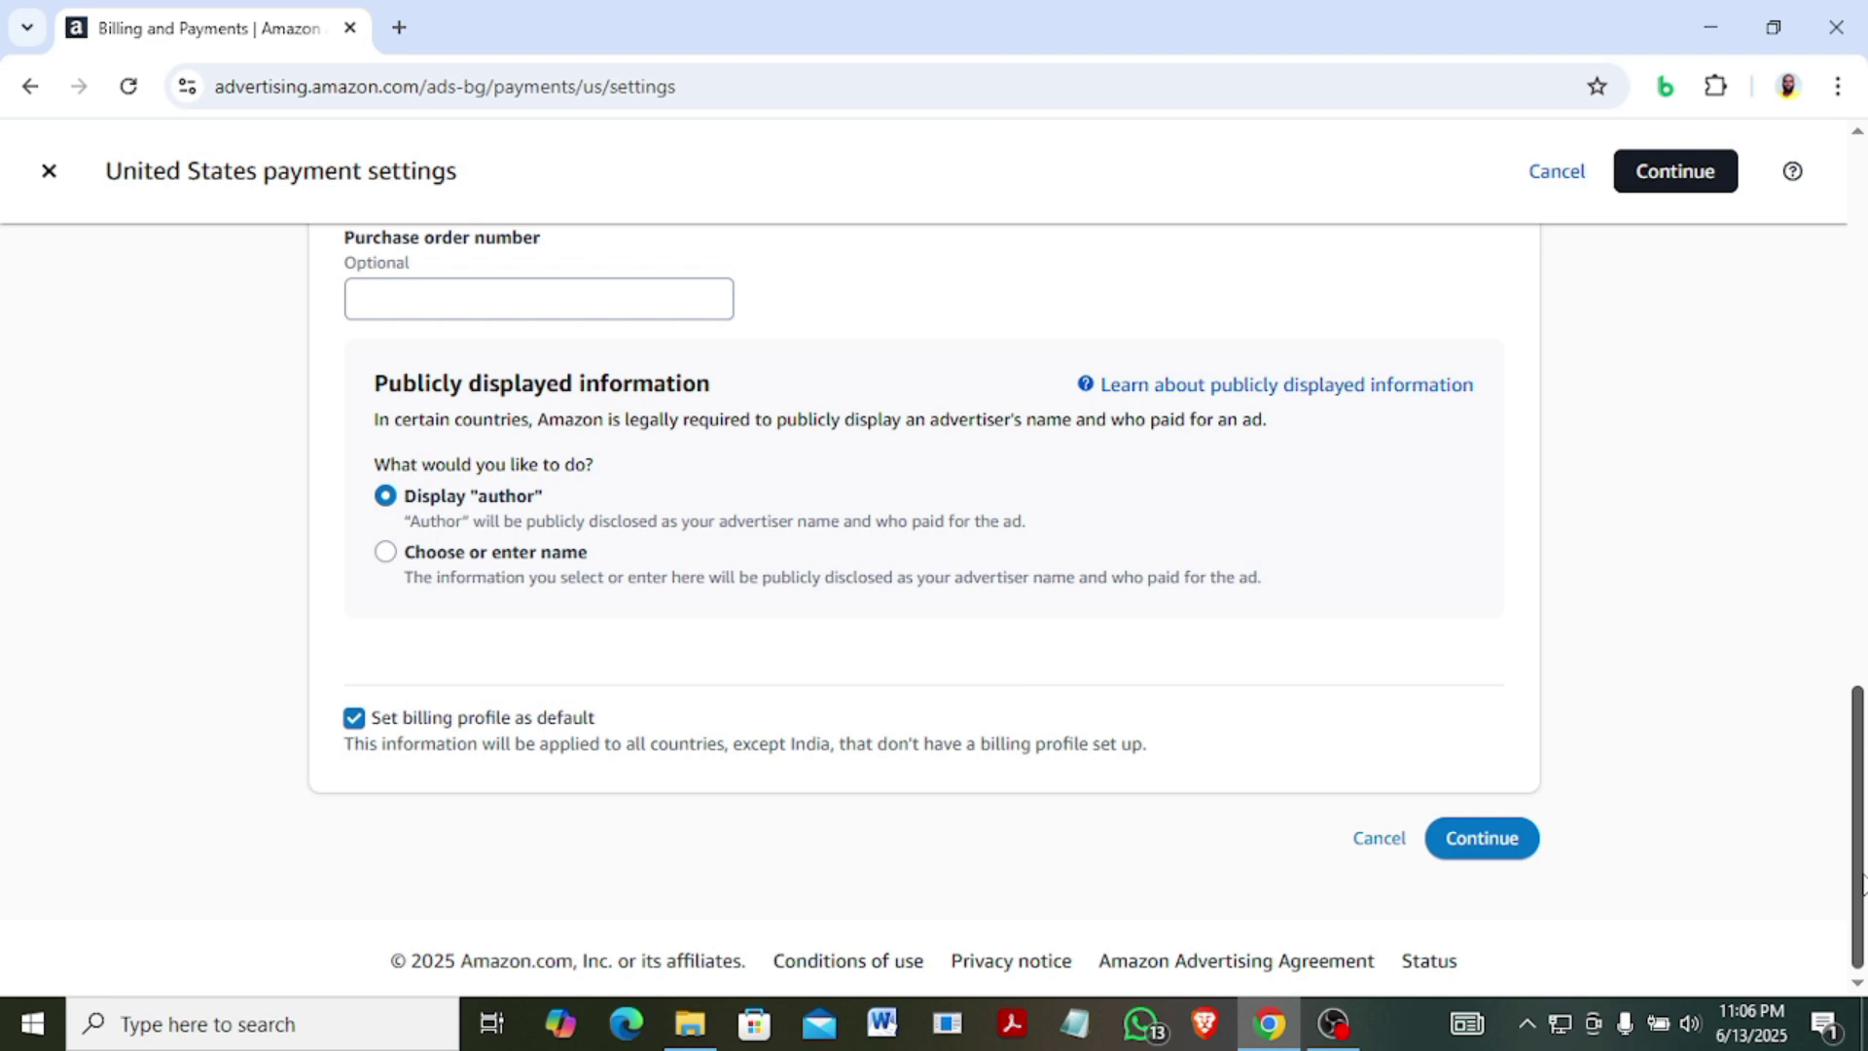
Submit the billing profile and choose credit or debit card as the payment method.
click(1485, 845)
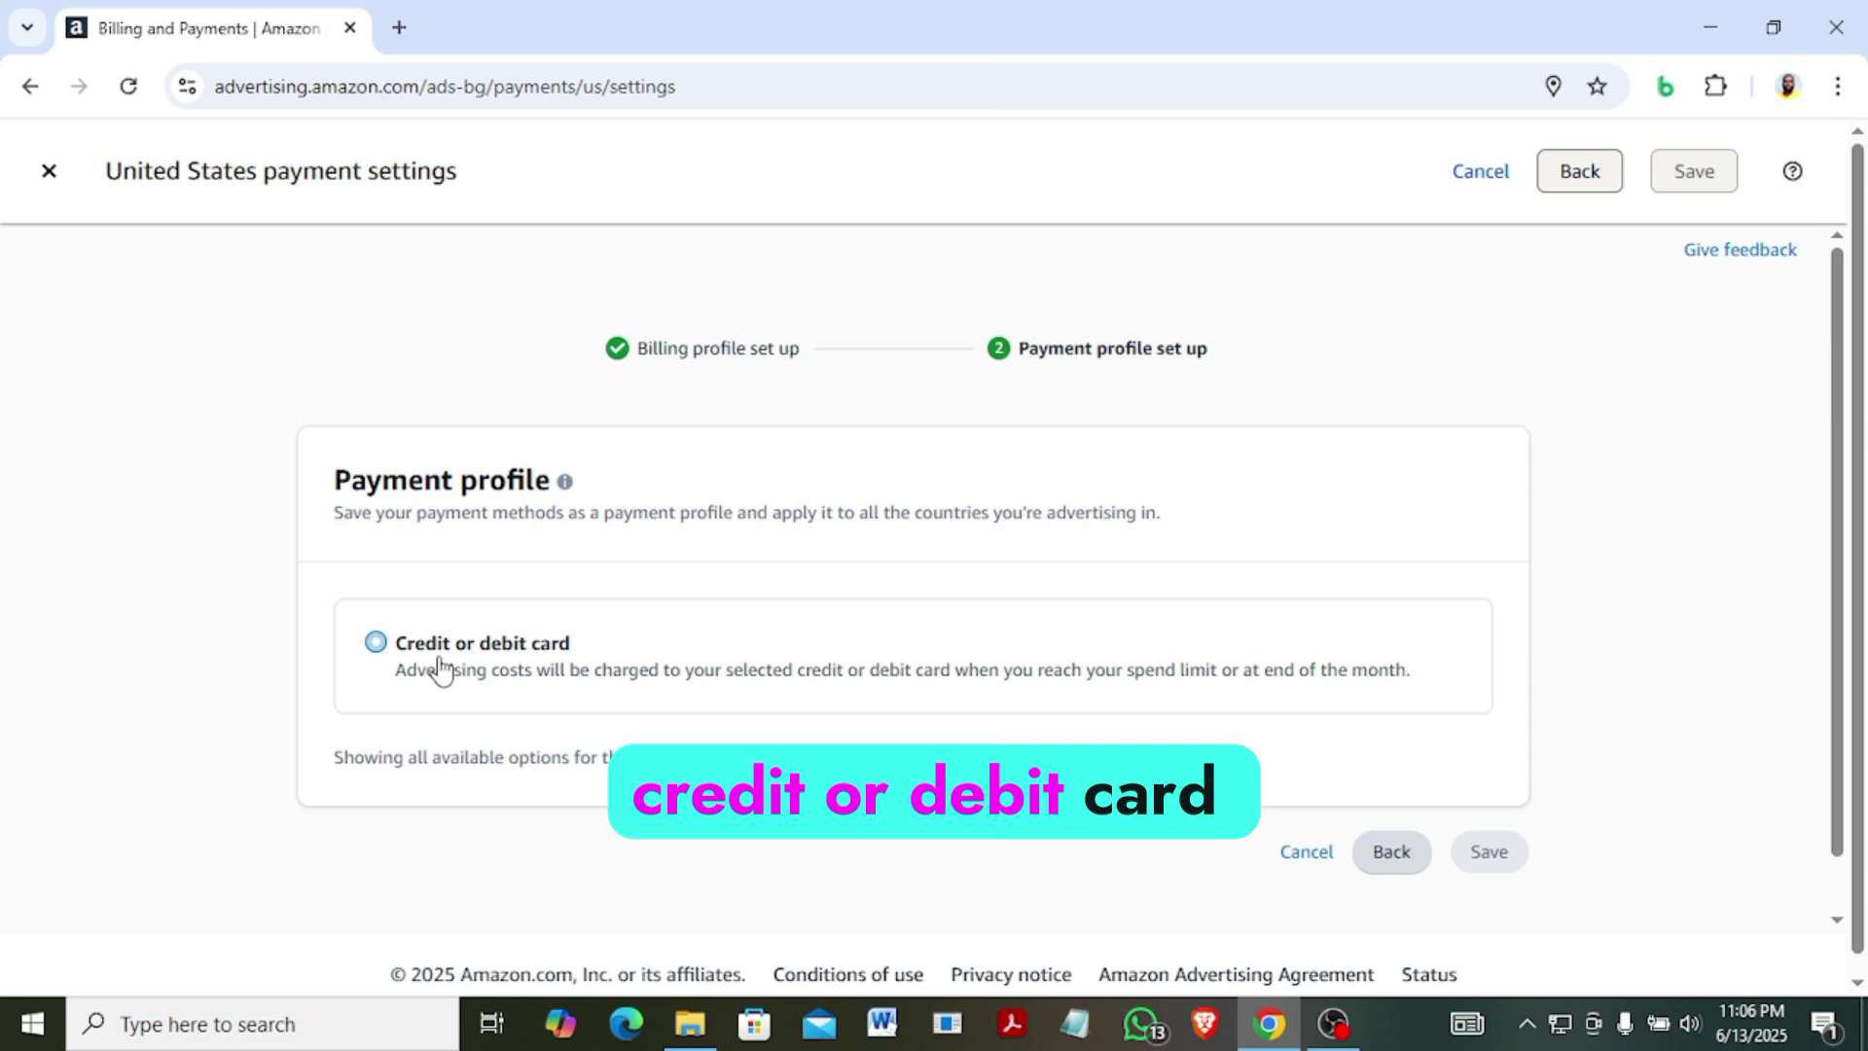
click(376, 644)
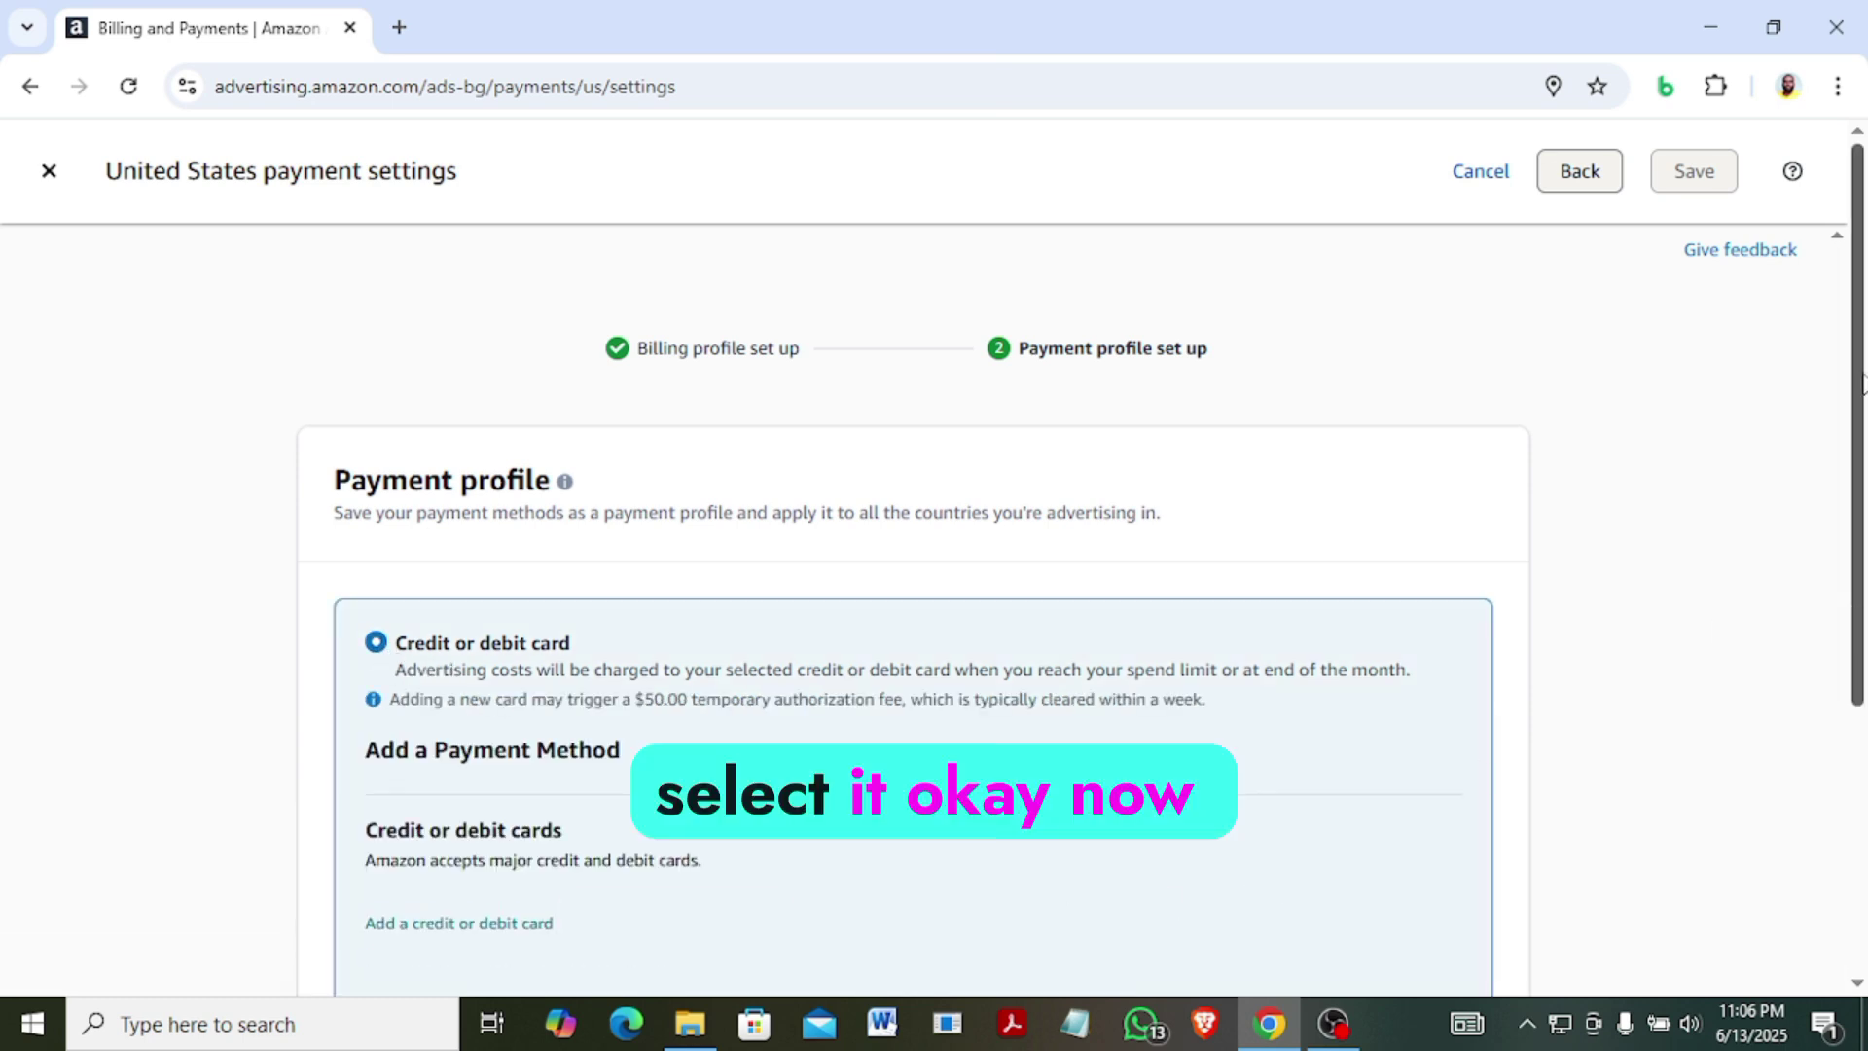
scroll(1862, 450, down, 1)
drag(1863, 449, 1864, 654)
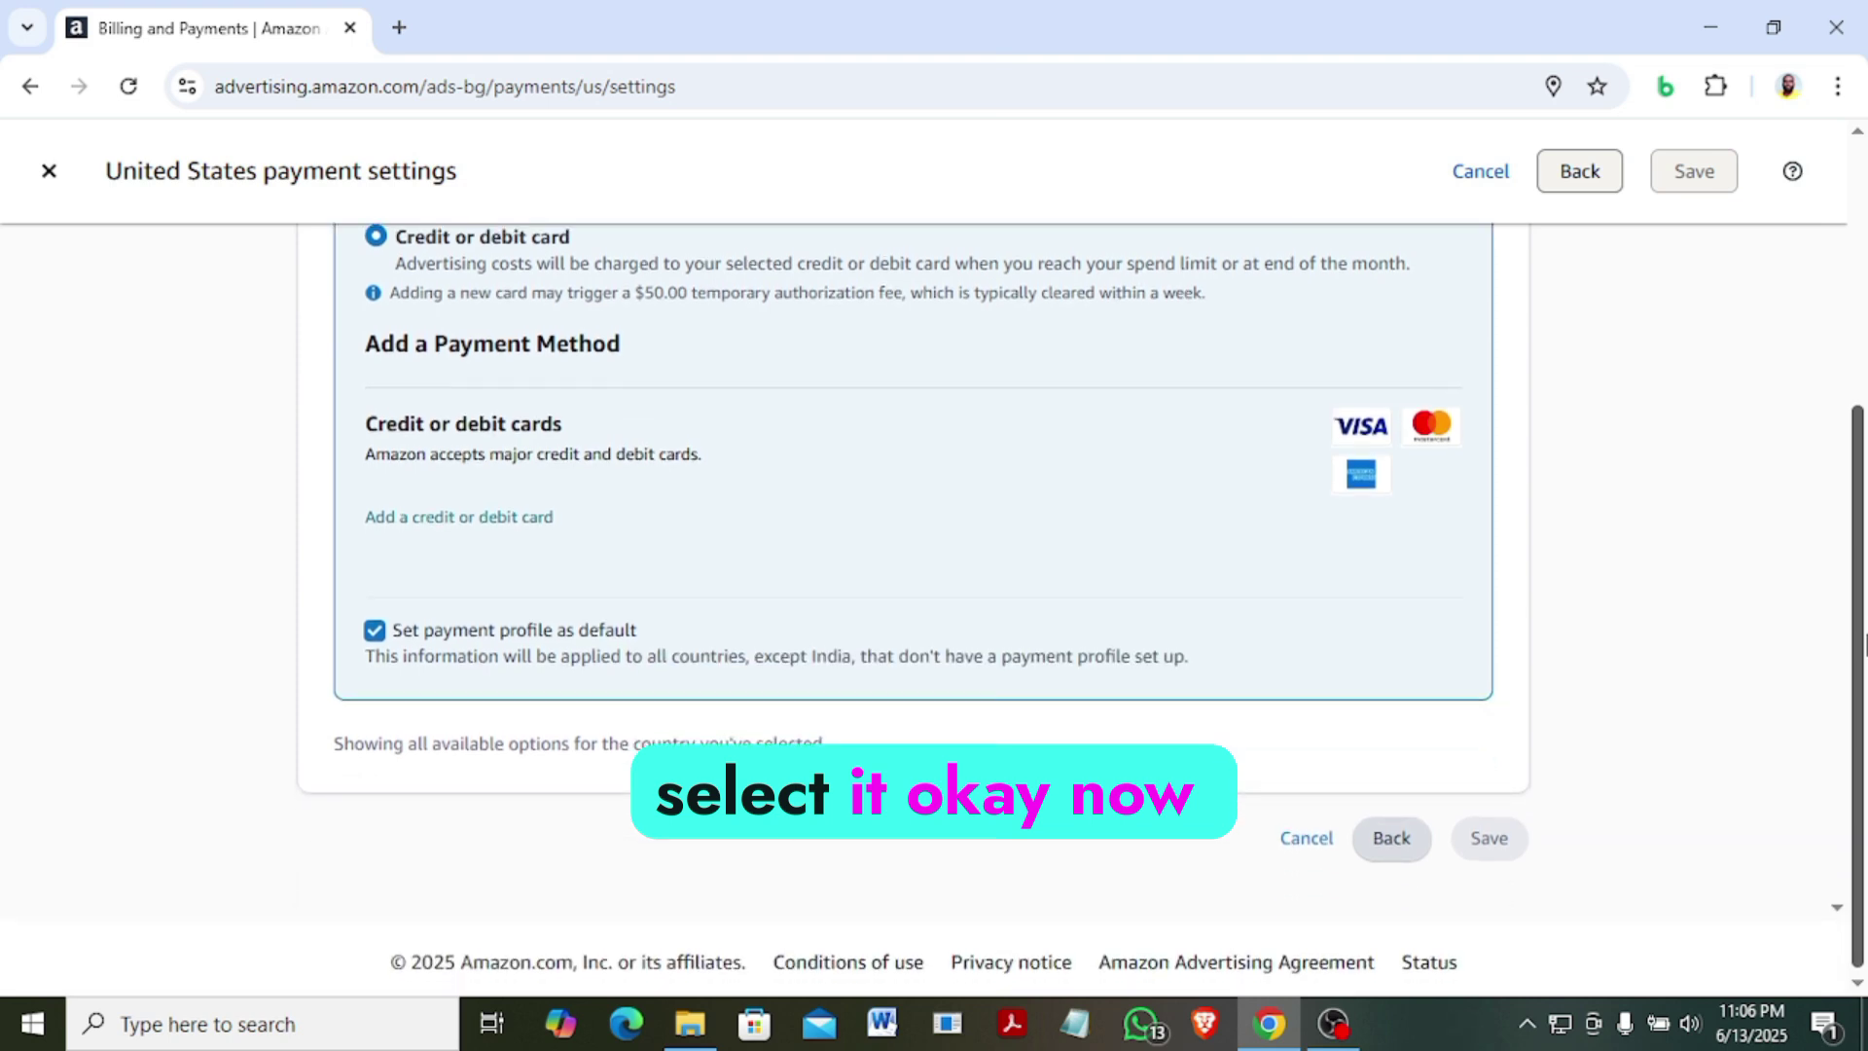
drag(1864, 654, 1864, 609)
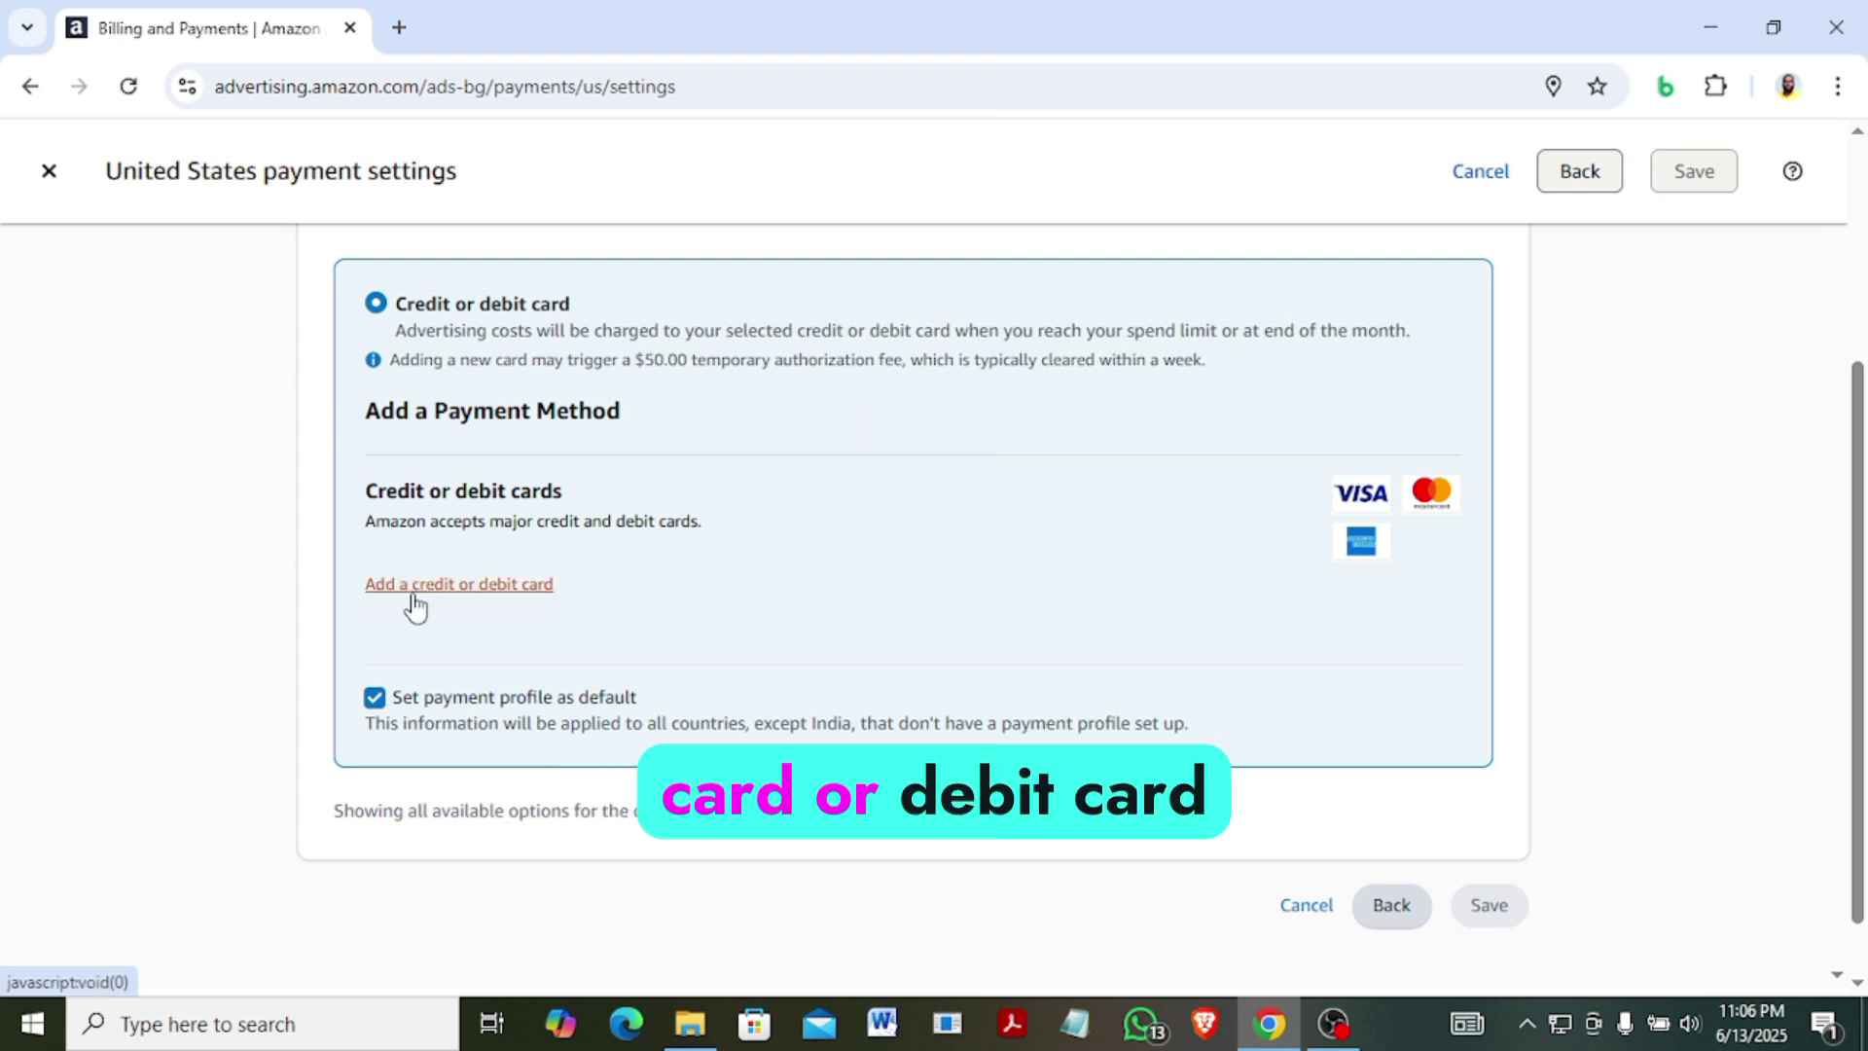
Start a new card and fill its details from a saved card.
click(447, 592)
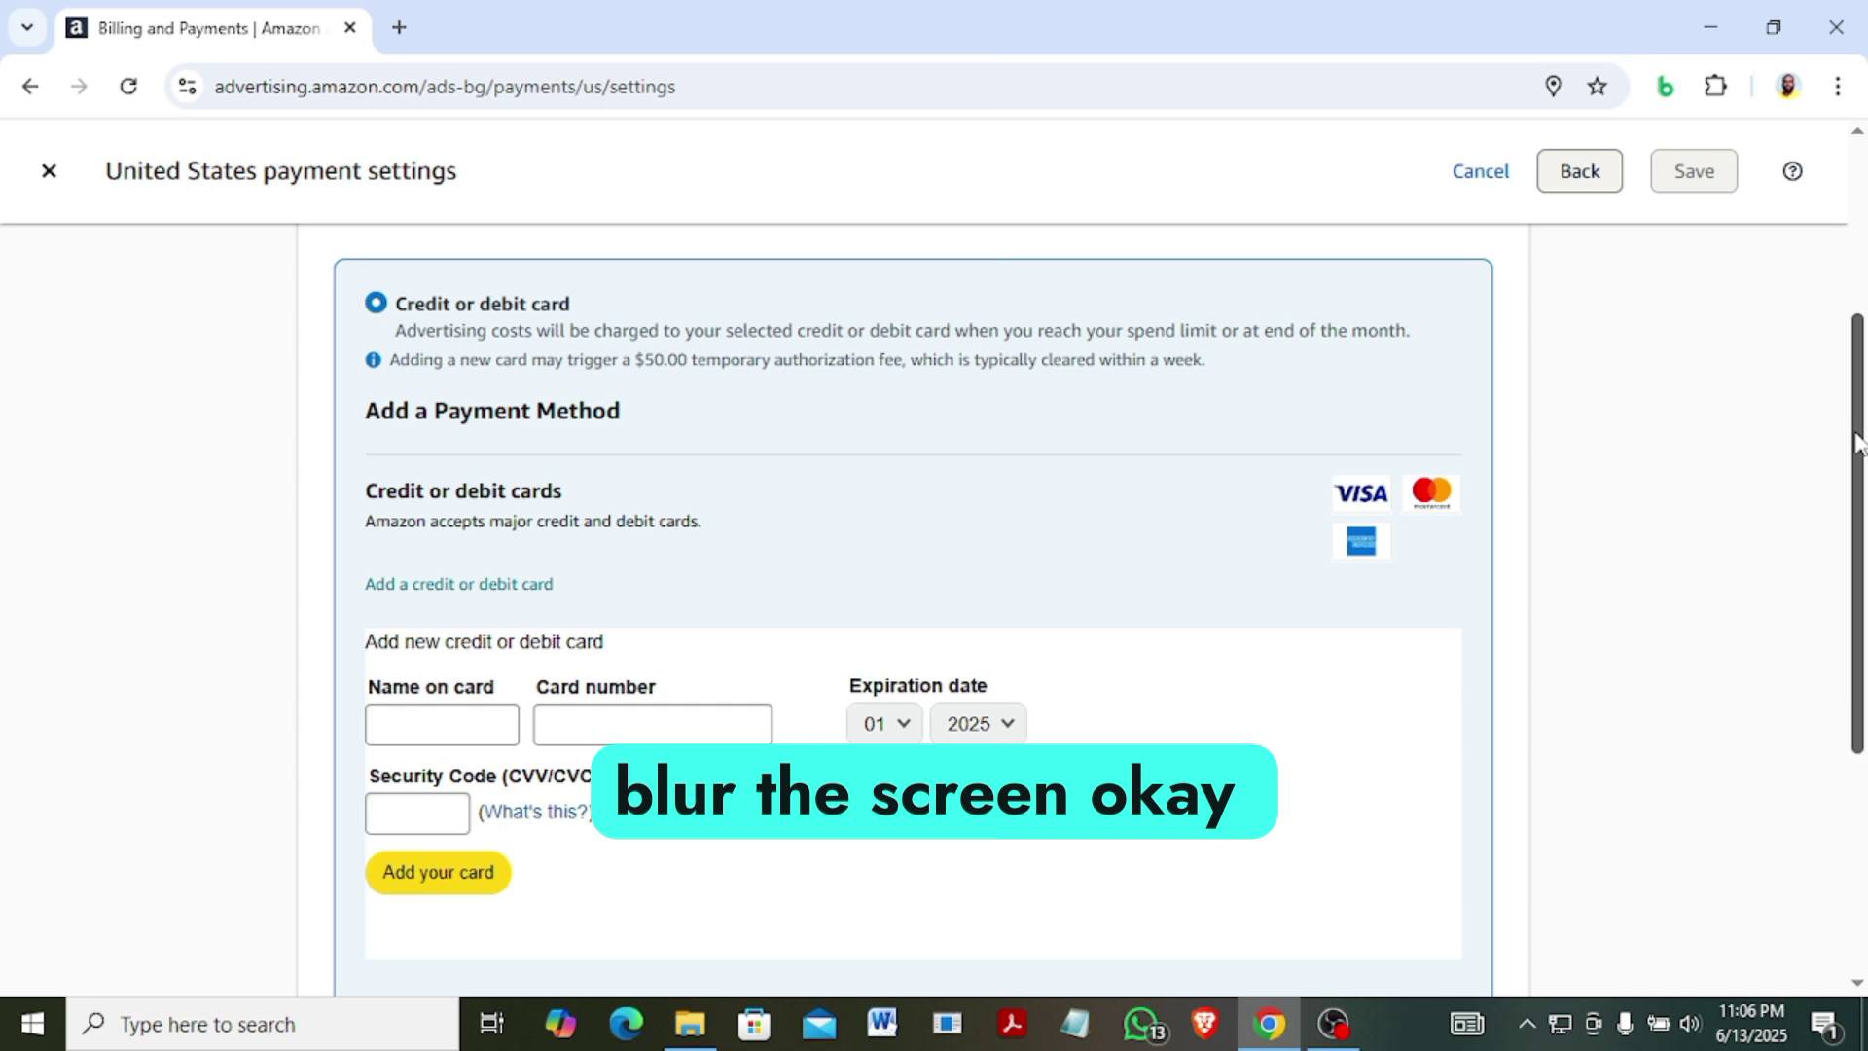
drag(1858, 442, 1860, 521)
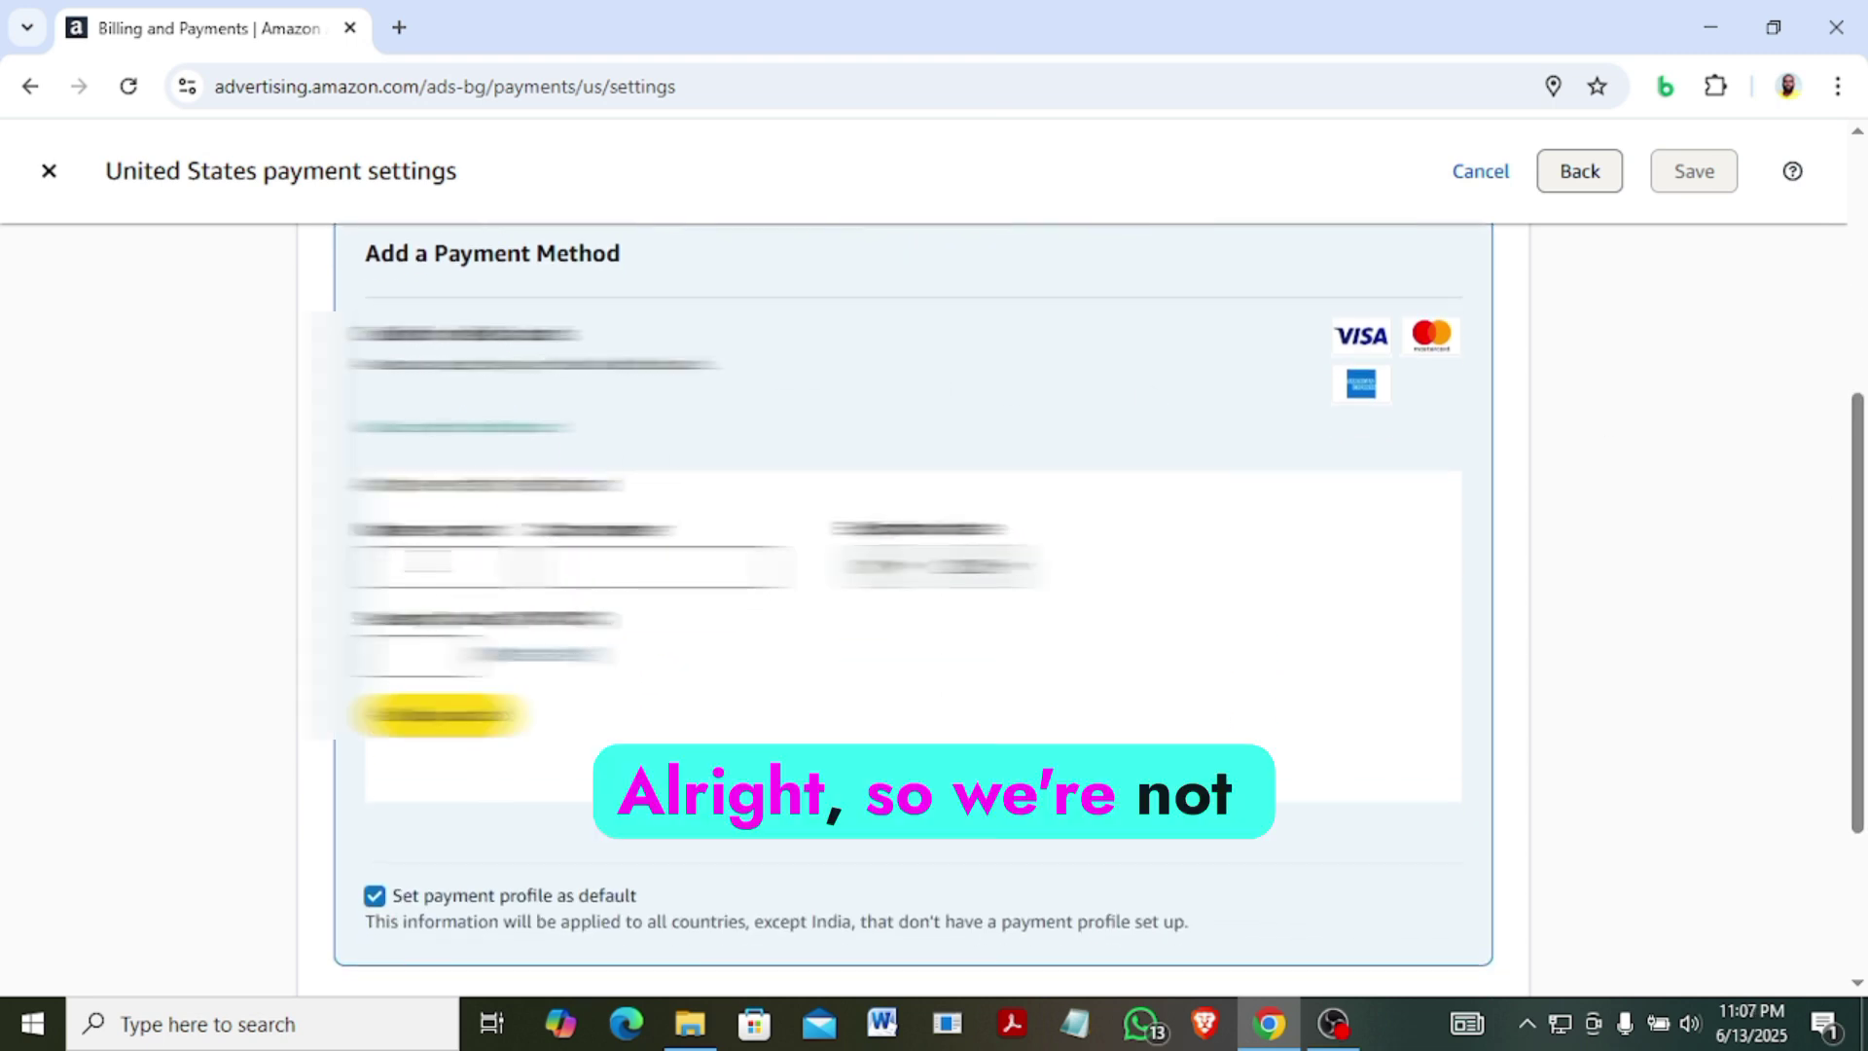
click(438, 564)
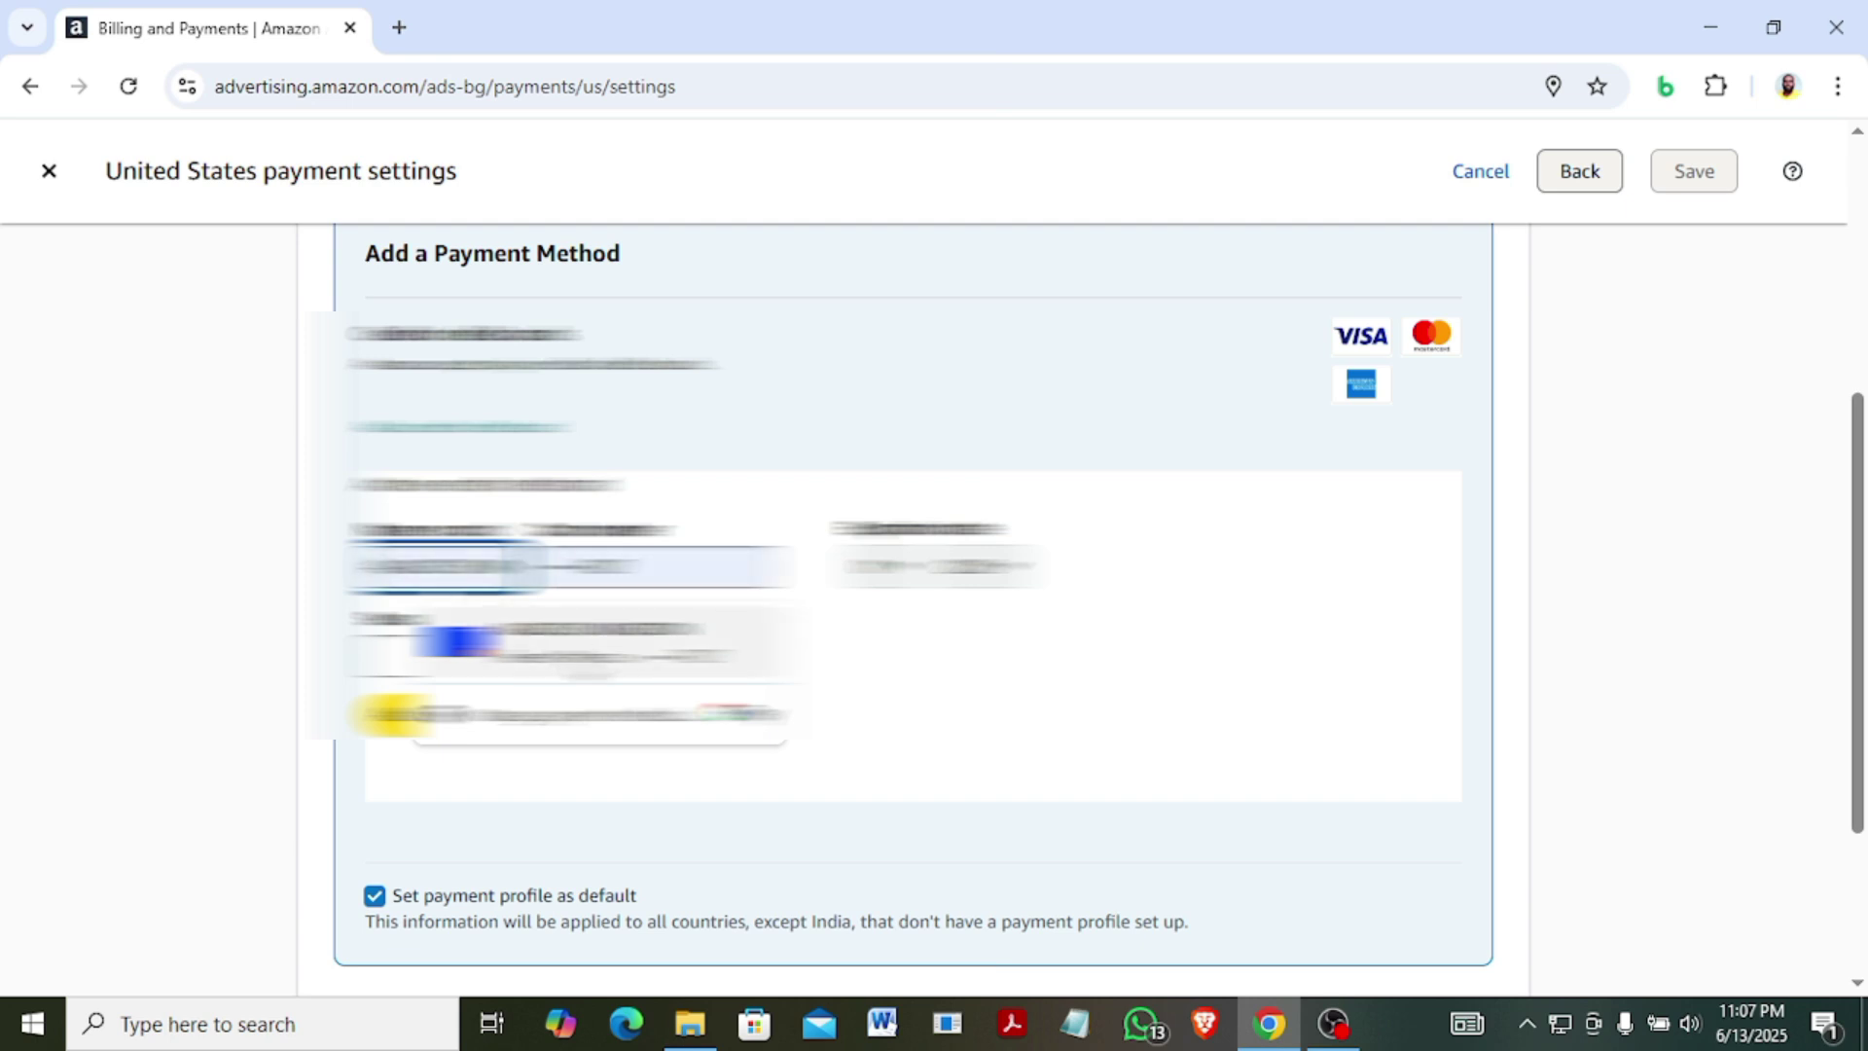
click(389, 715)
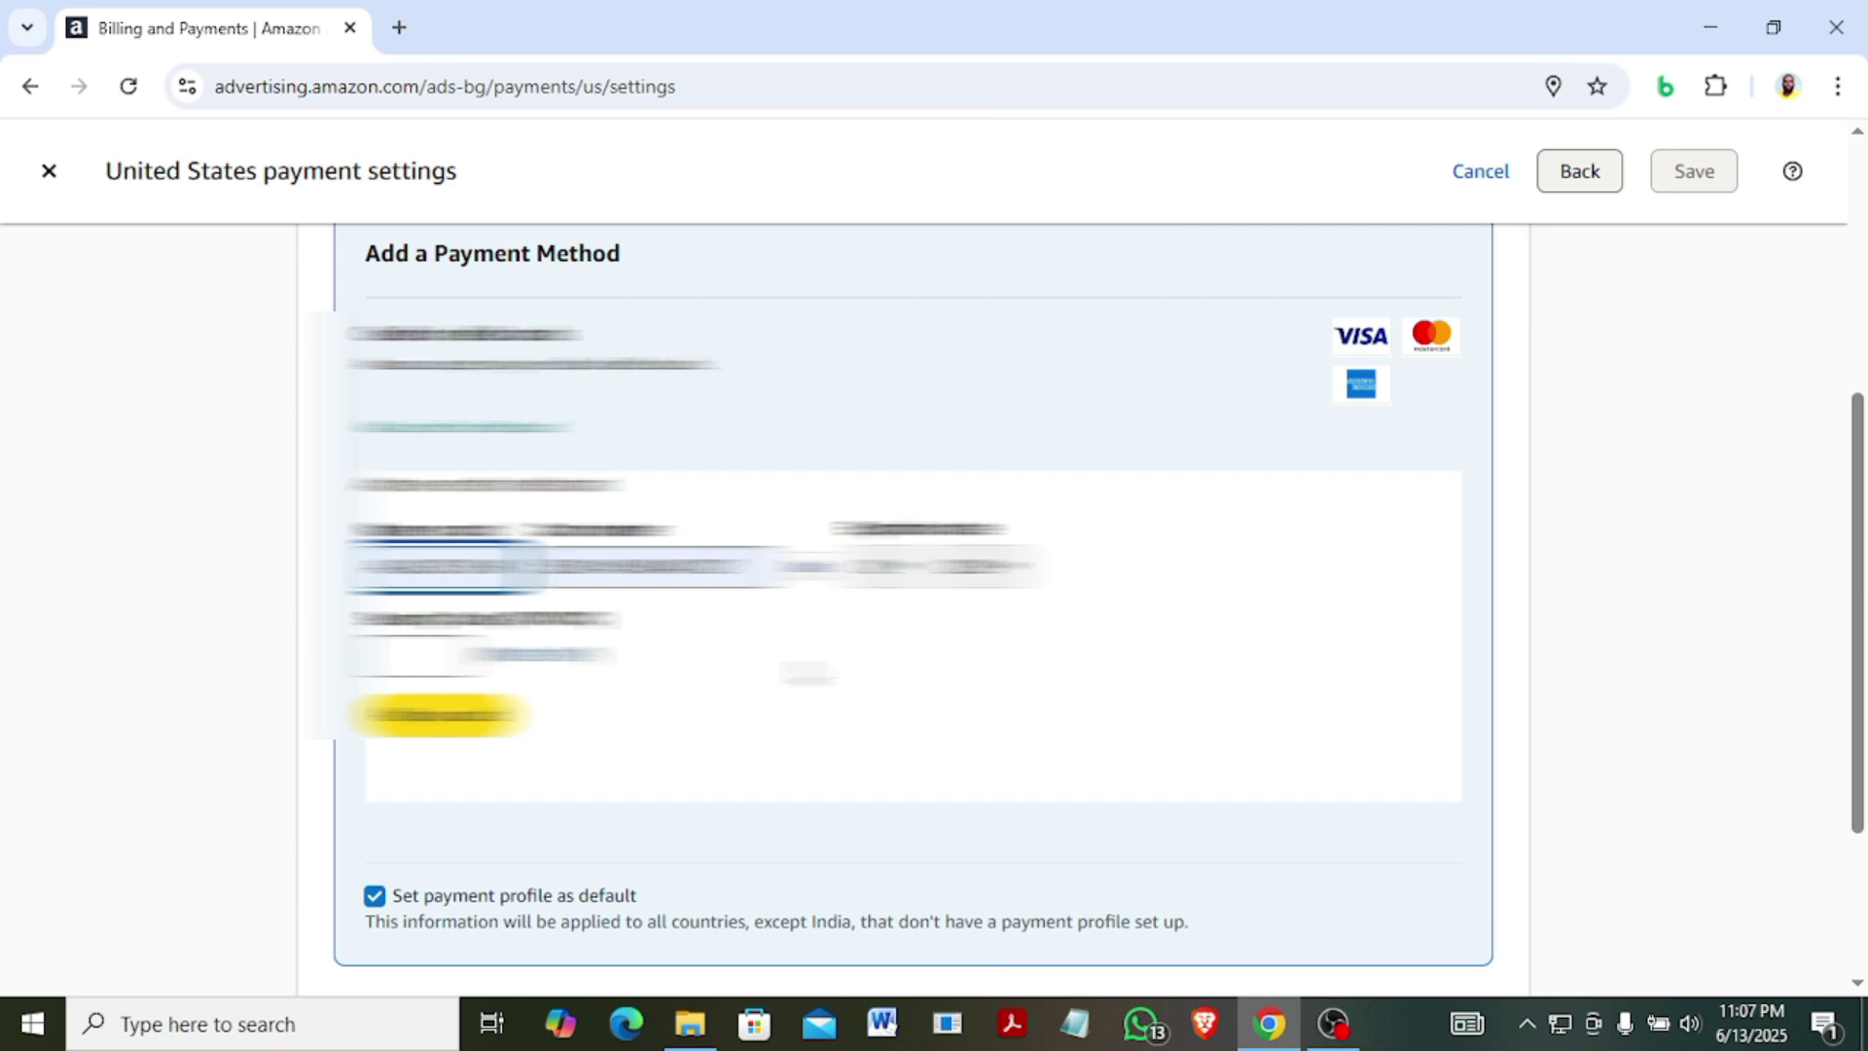
Enter the card's security code and dismiss the help popup.
click(419, 654)
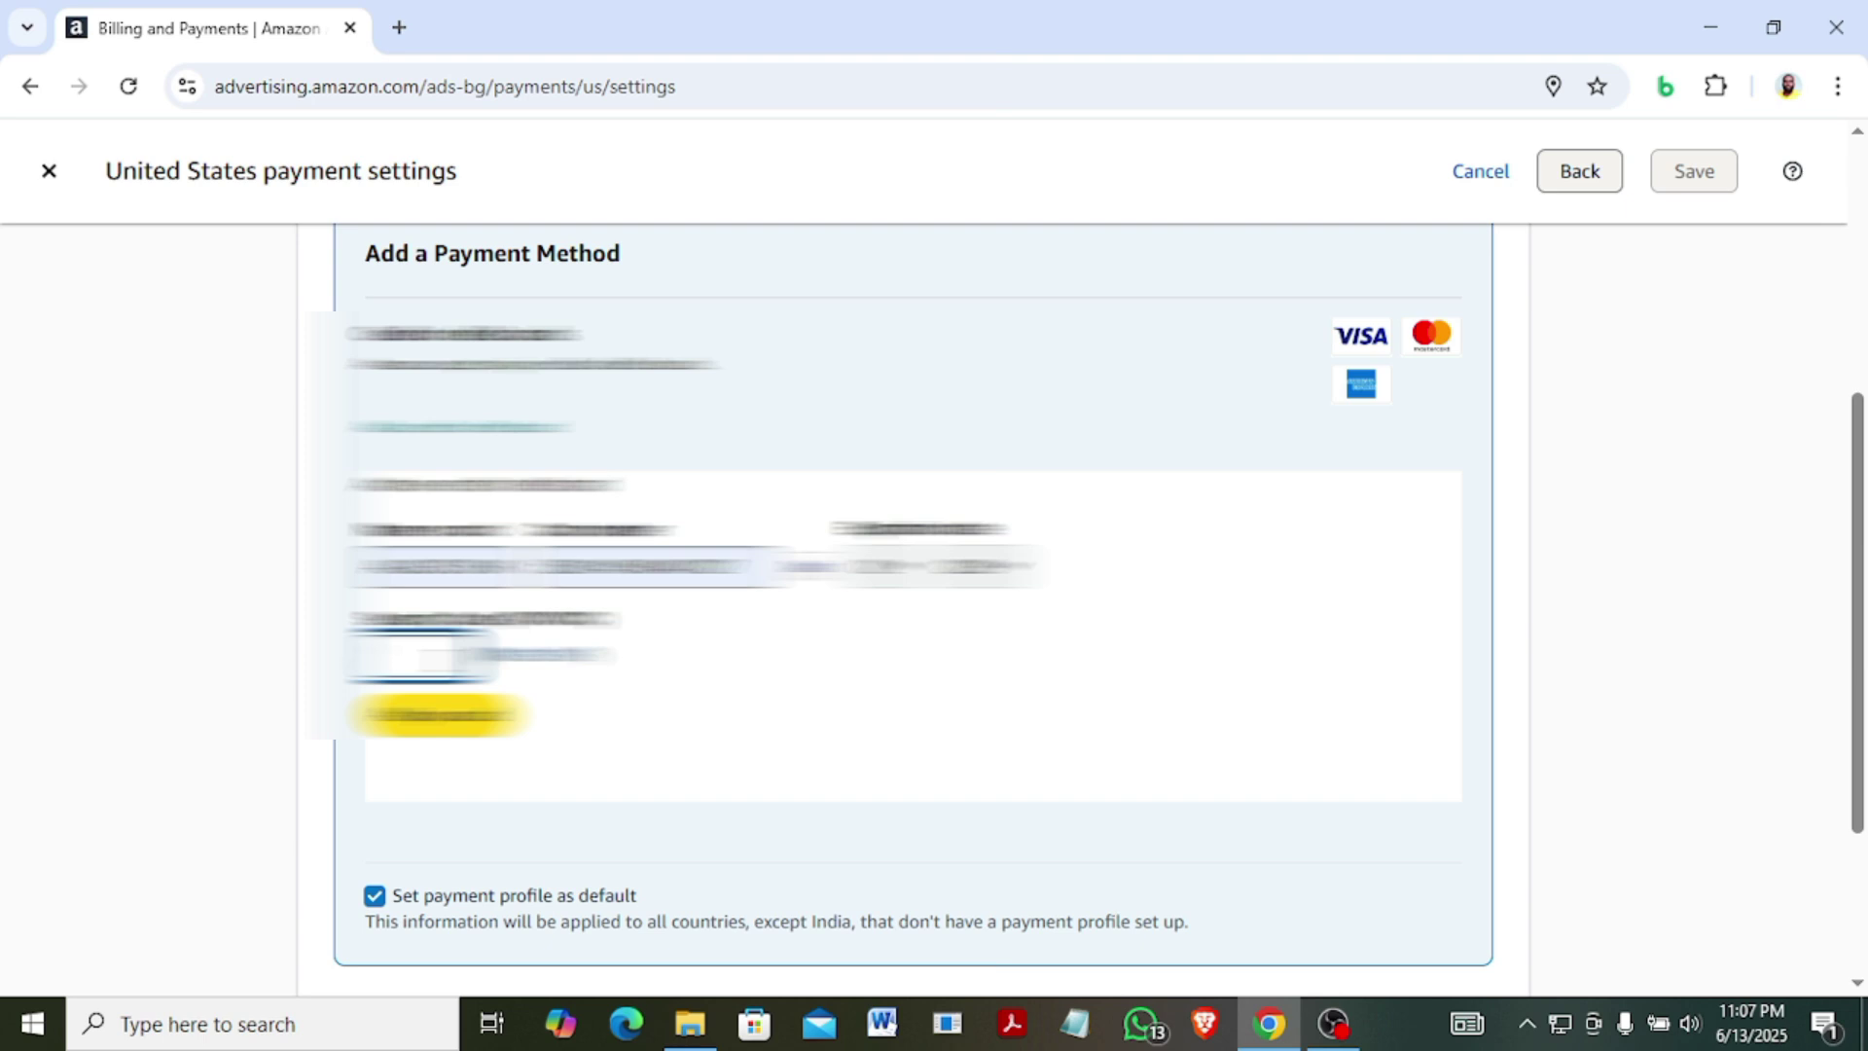
text(1234)
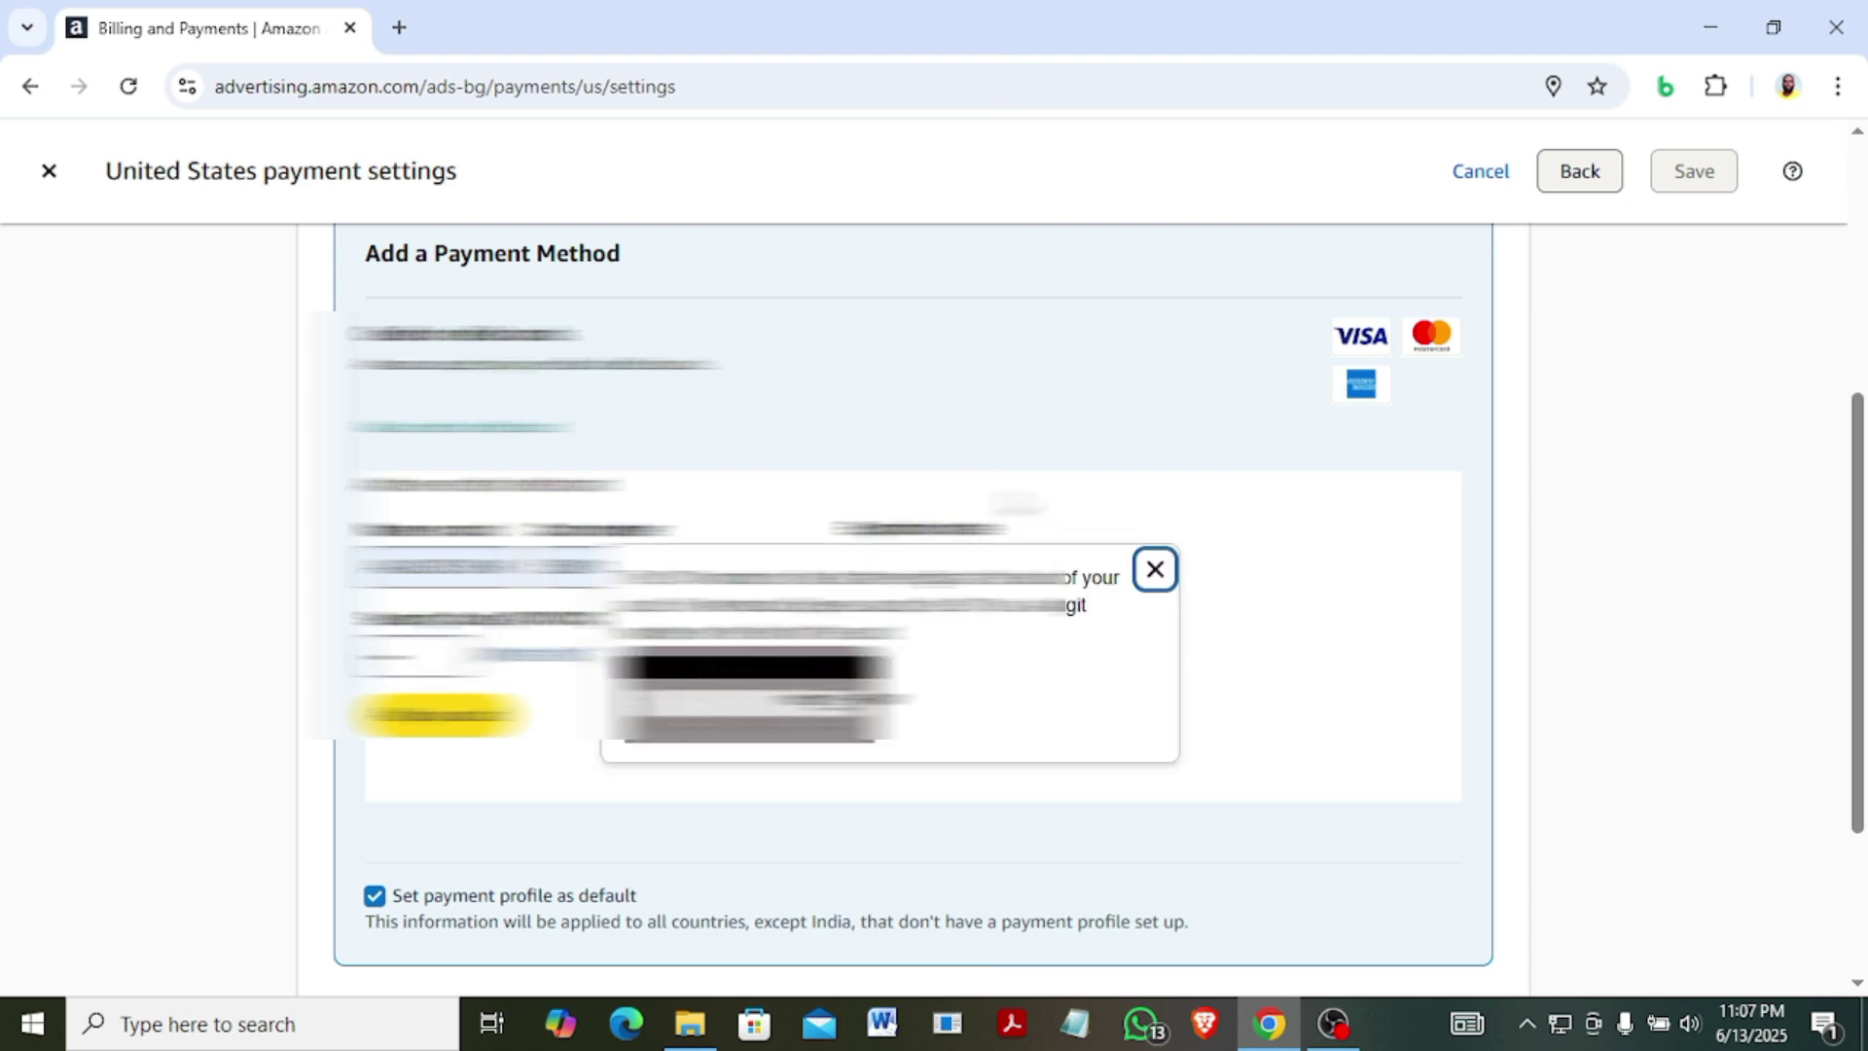
key(Escape)
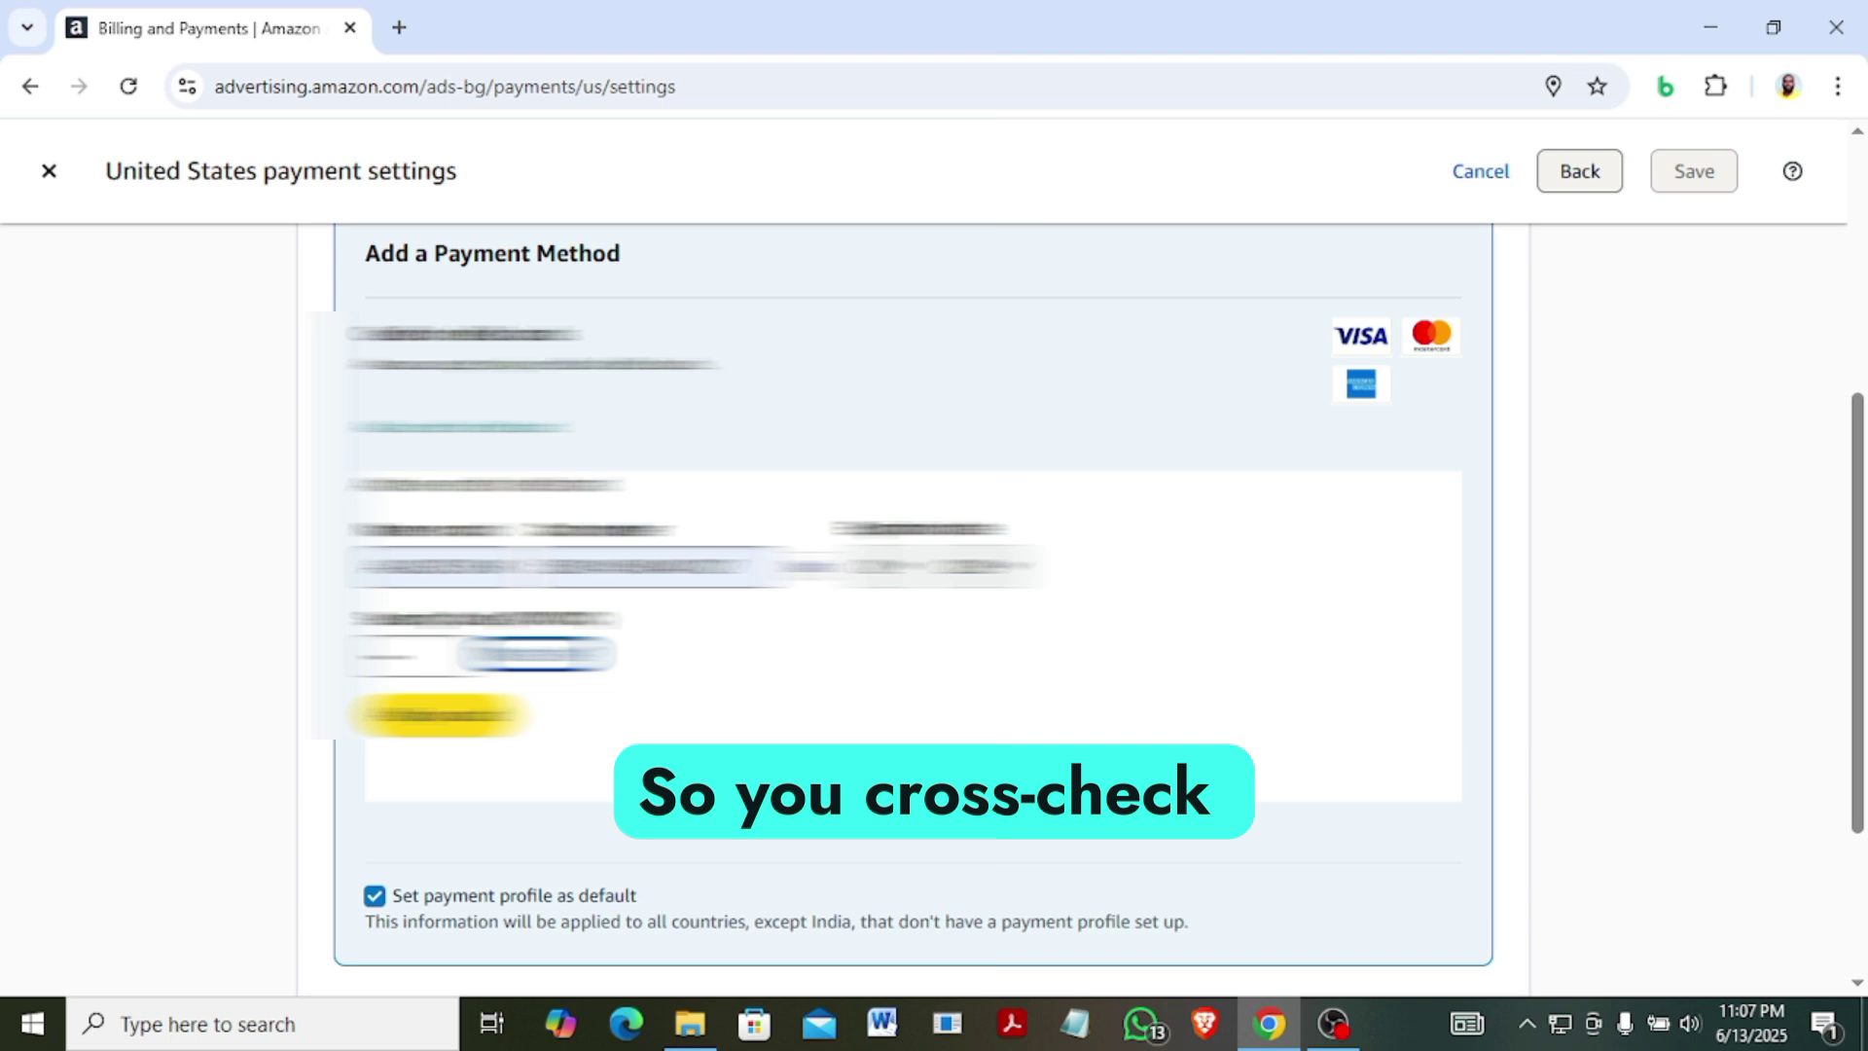
scroll(1029, 750, down, 1)
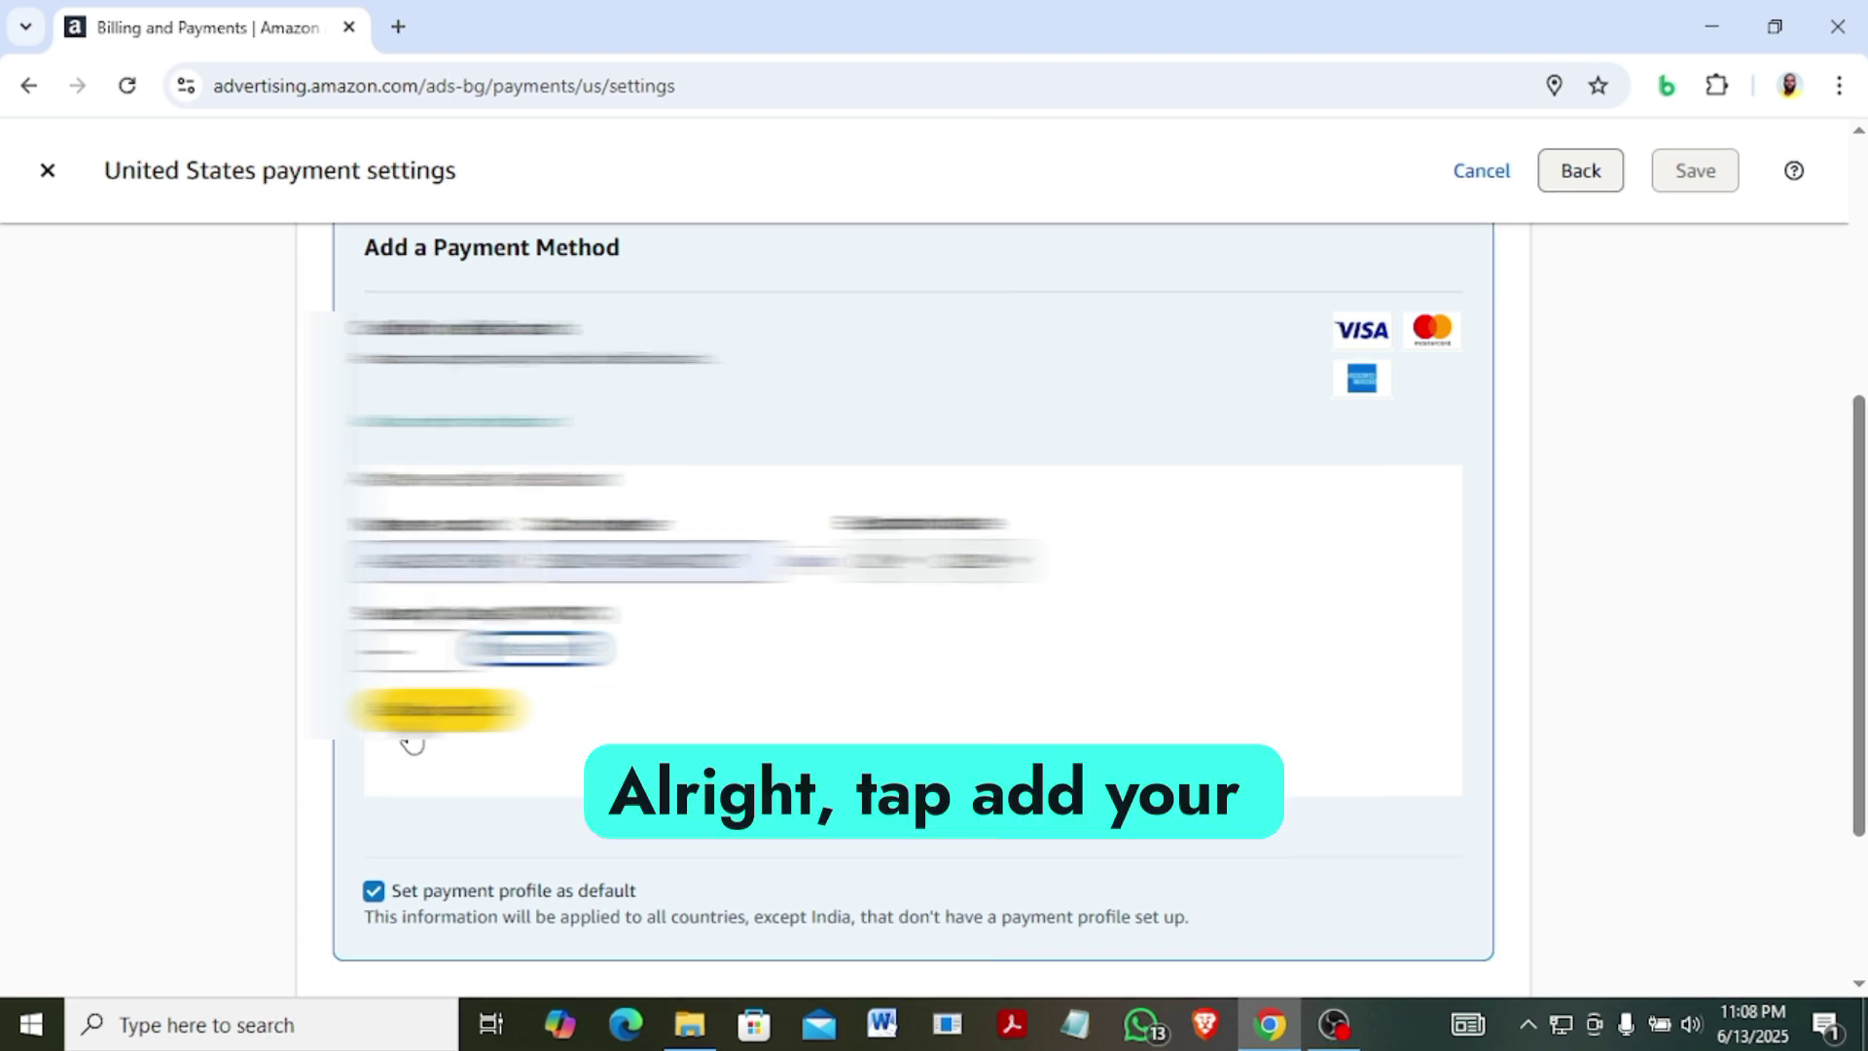
Add the card and autofill its billing address fields.
click(414, 731)
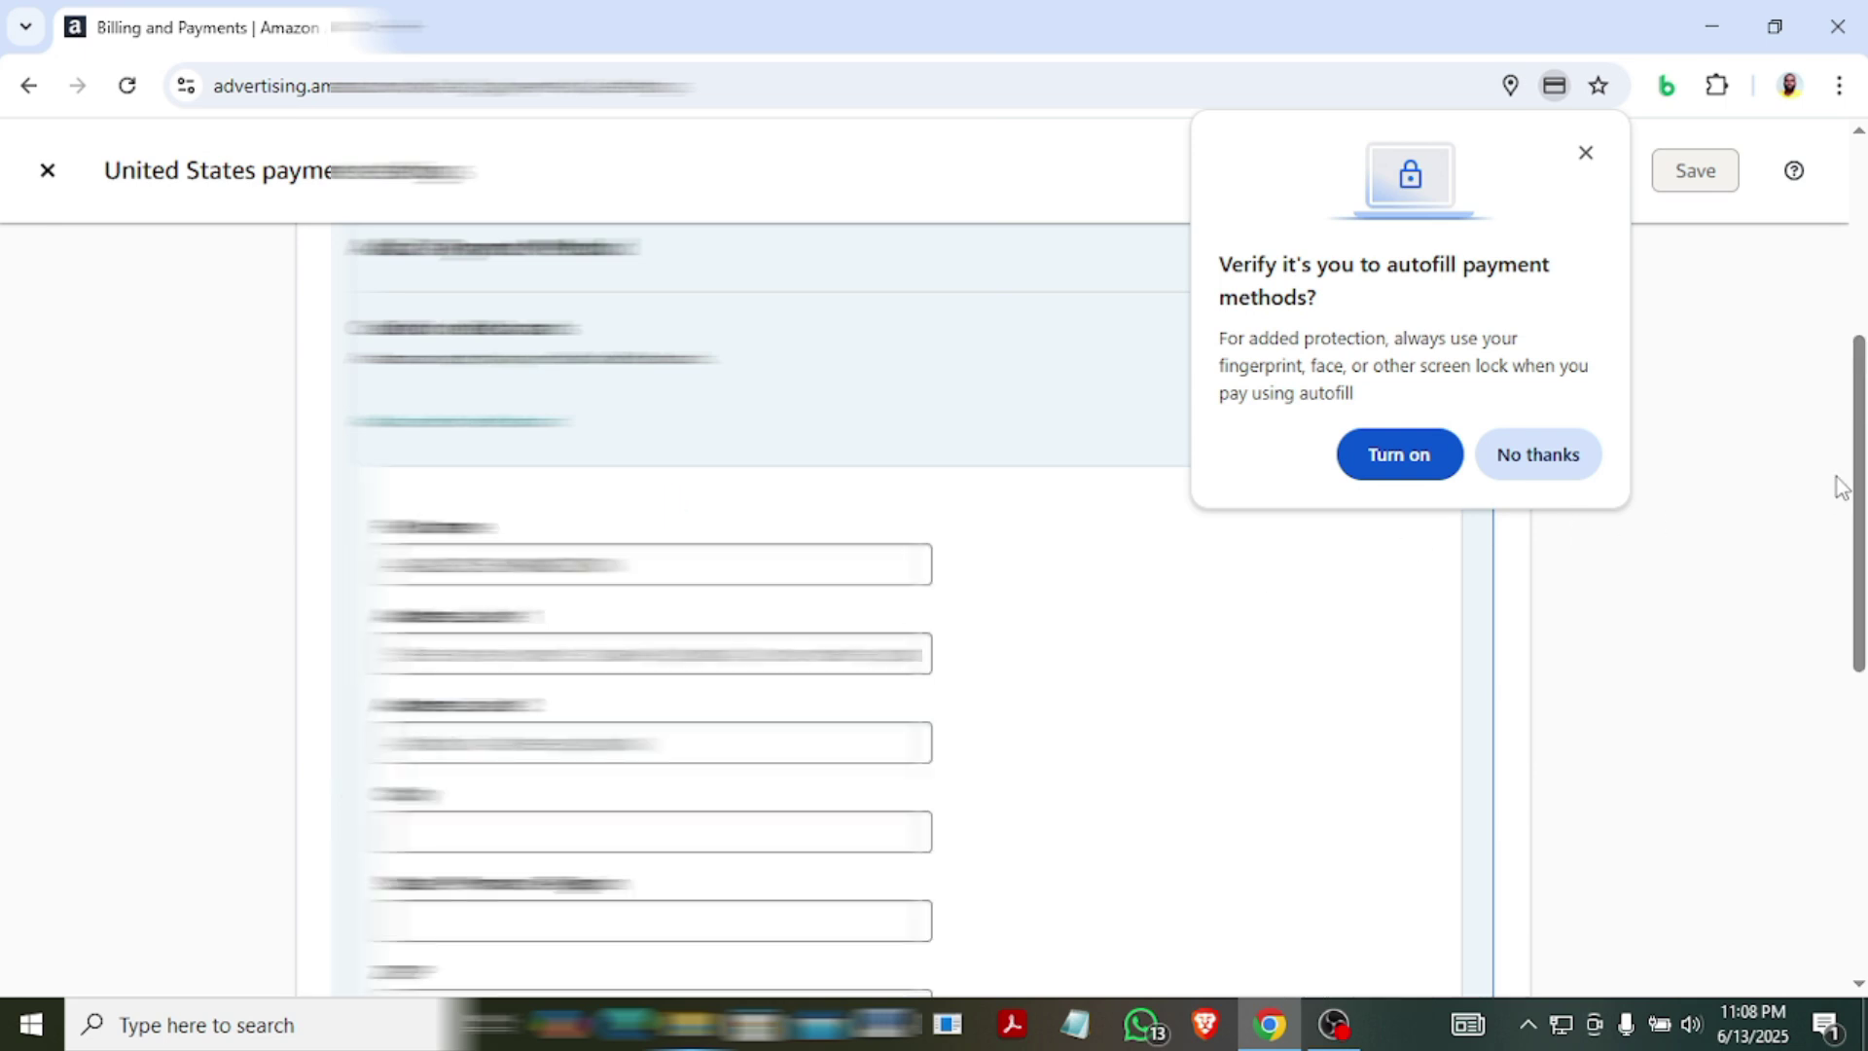
drag(1853, 484, 1860, 551)
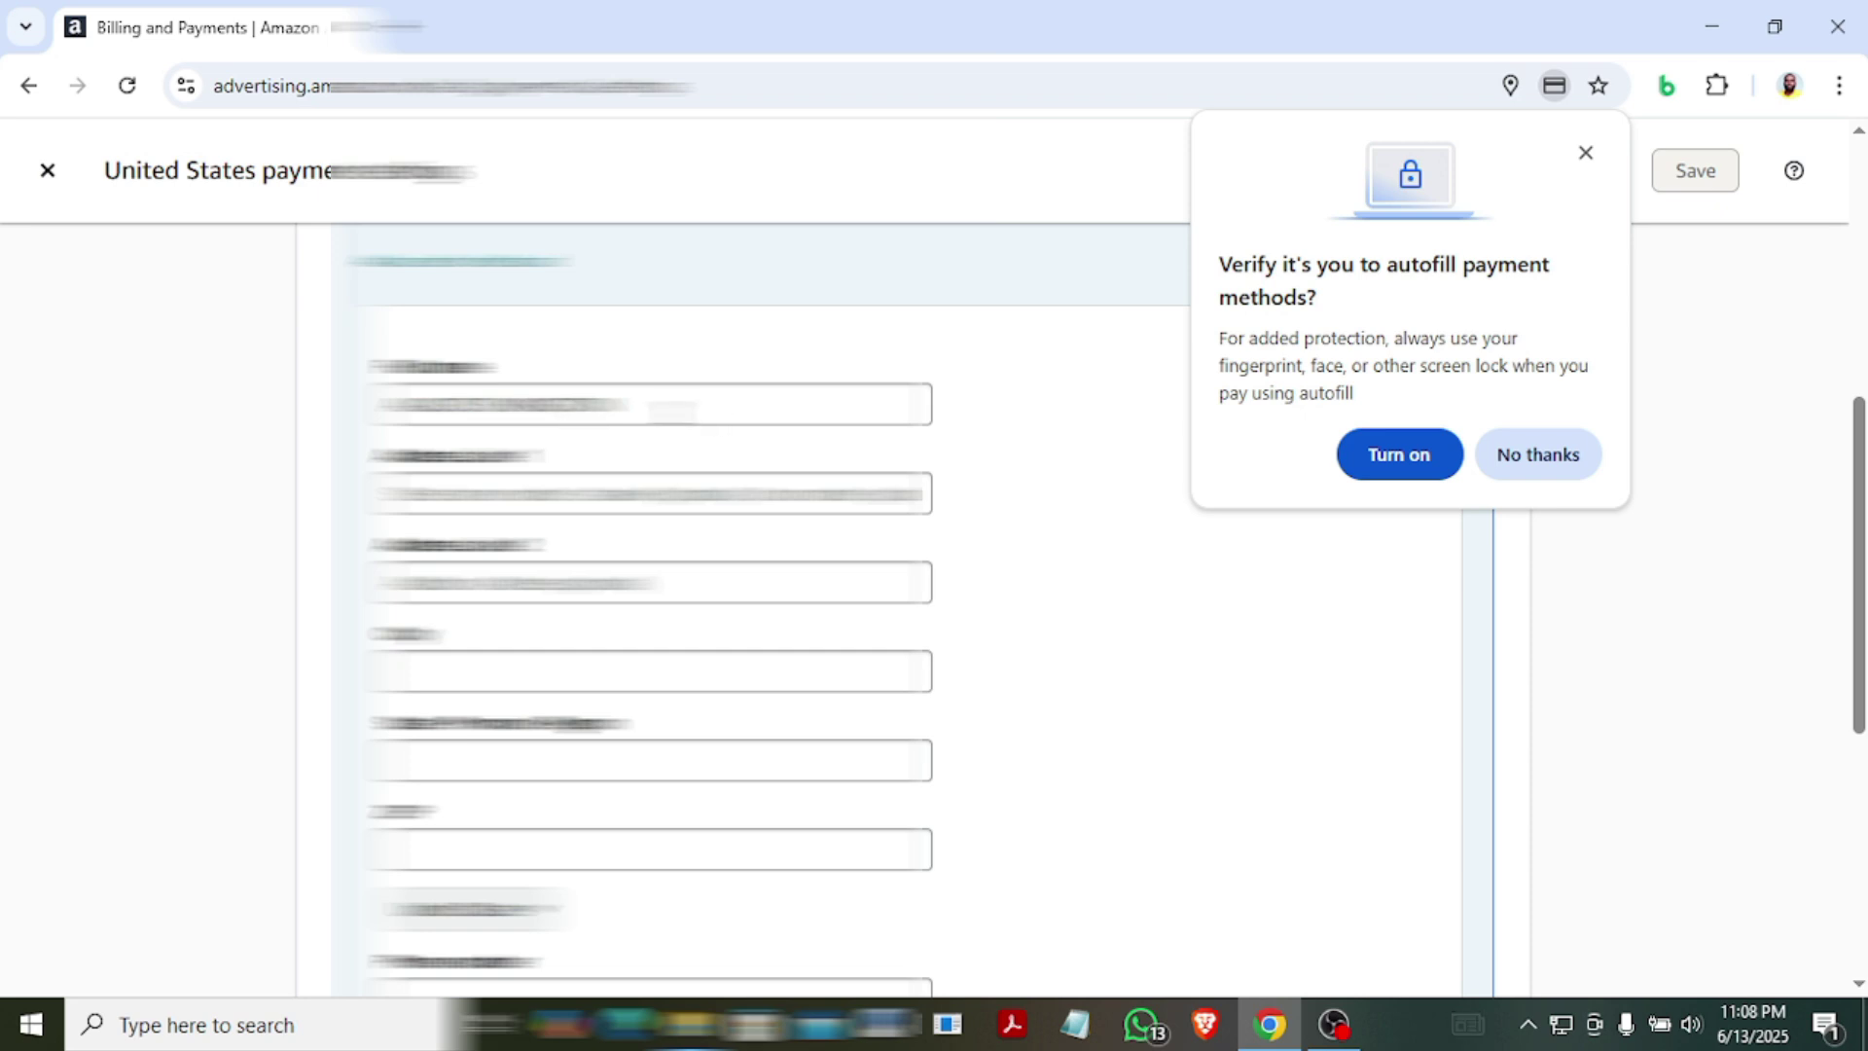
click(671, 410)
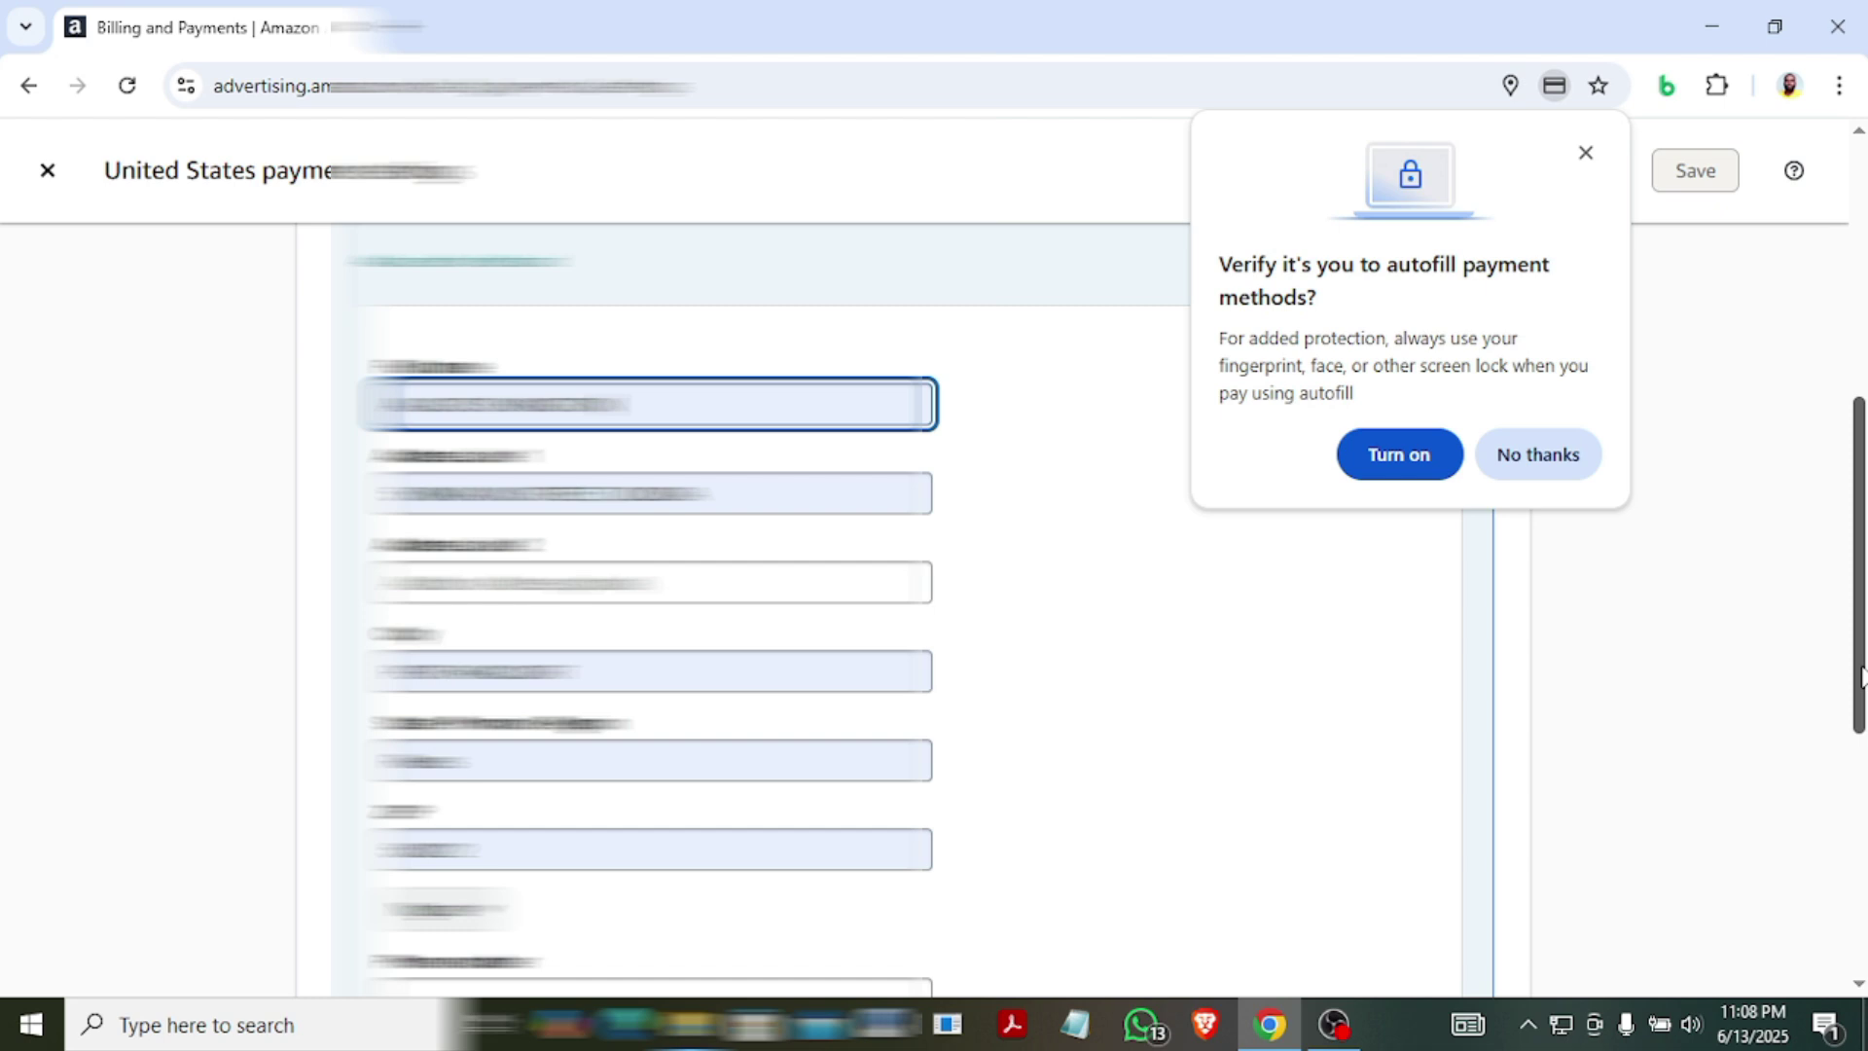
scroll(1857, 671, down, 3)
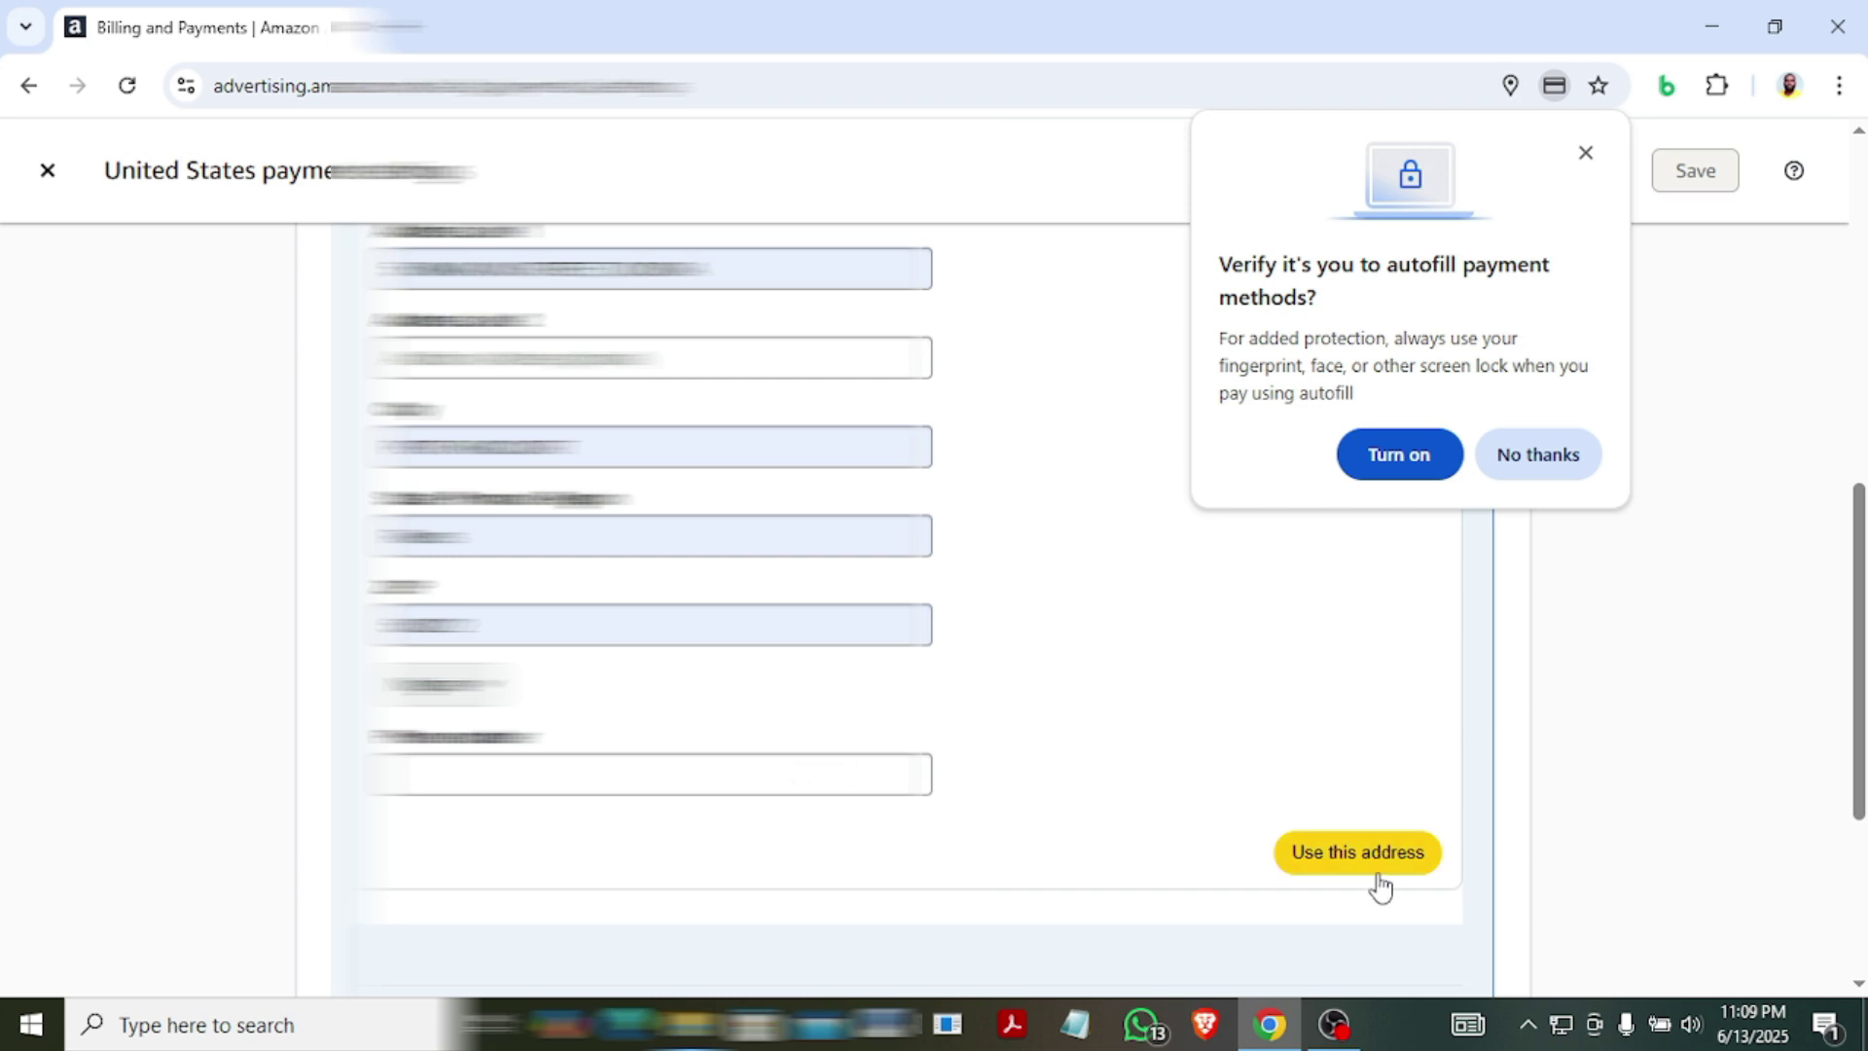
scroll(1851, 725, down, 3)
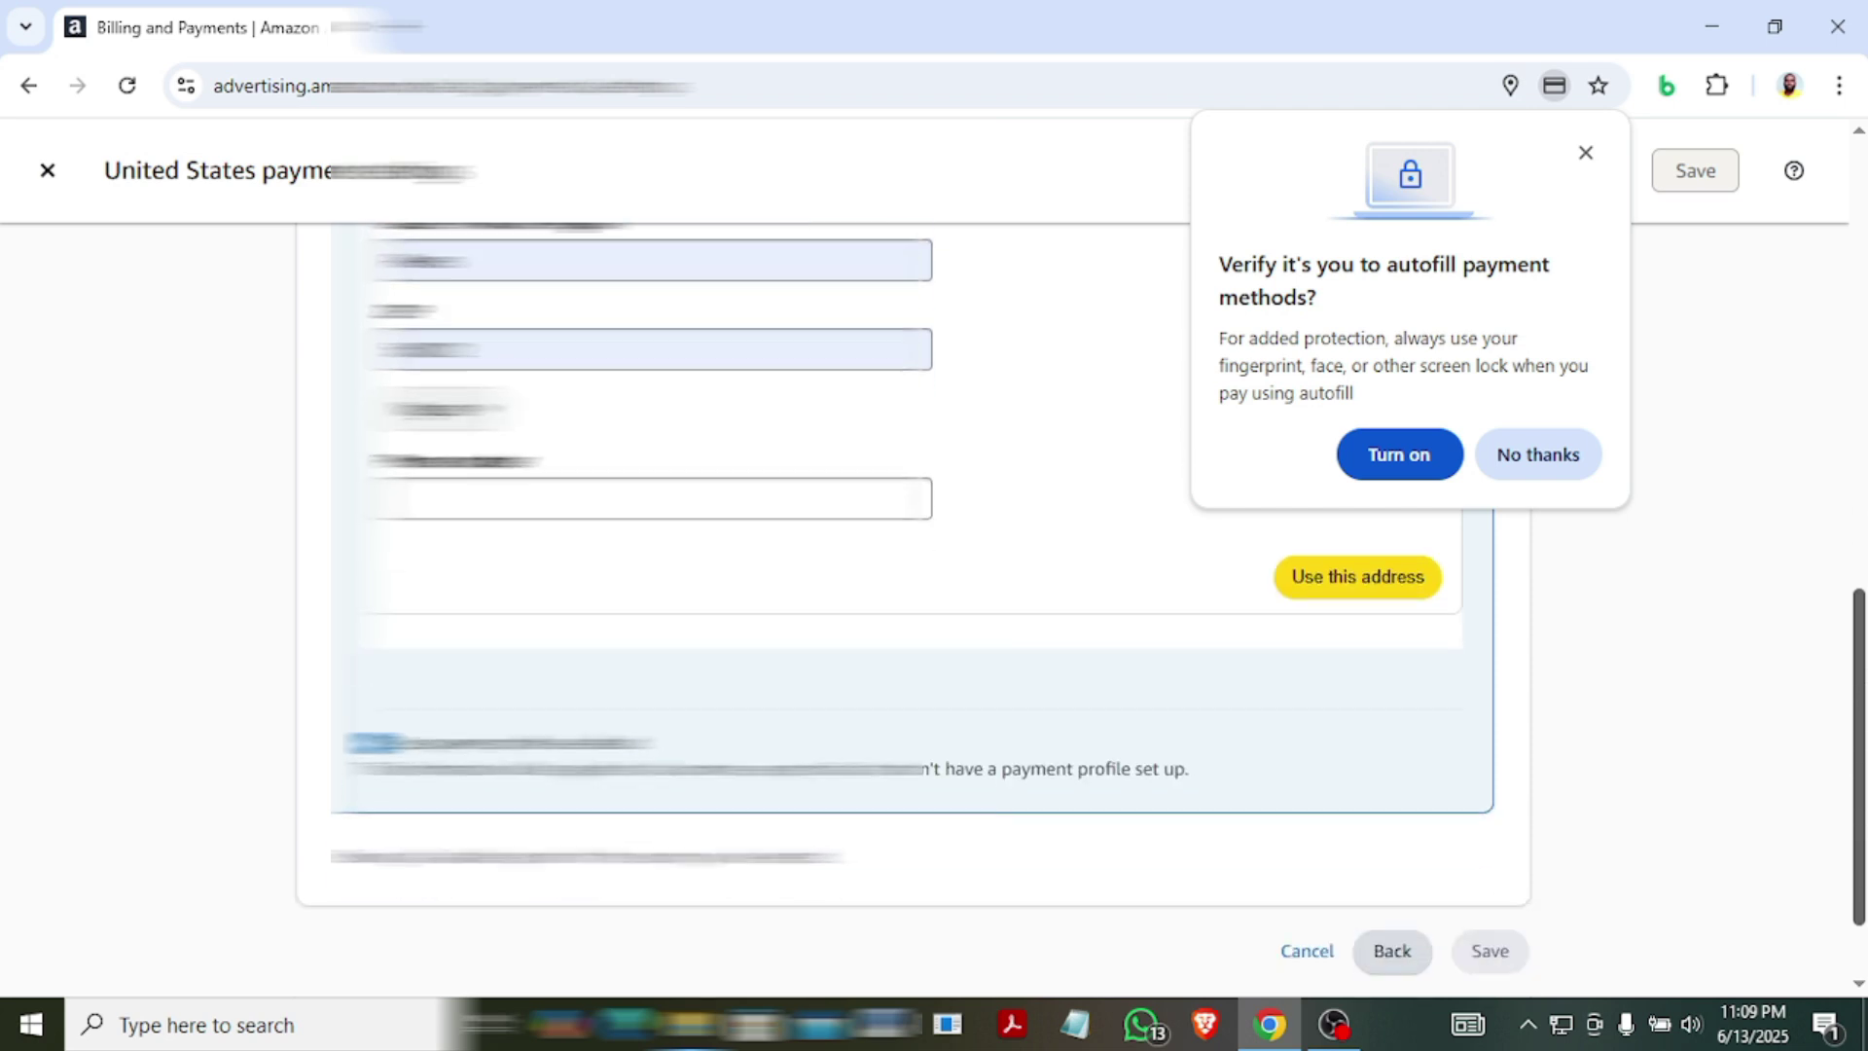
scroll(1860, 705, up, 5)
scroll(1860, 705, down, 2)
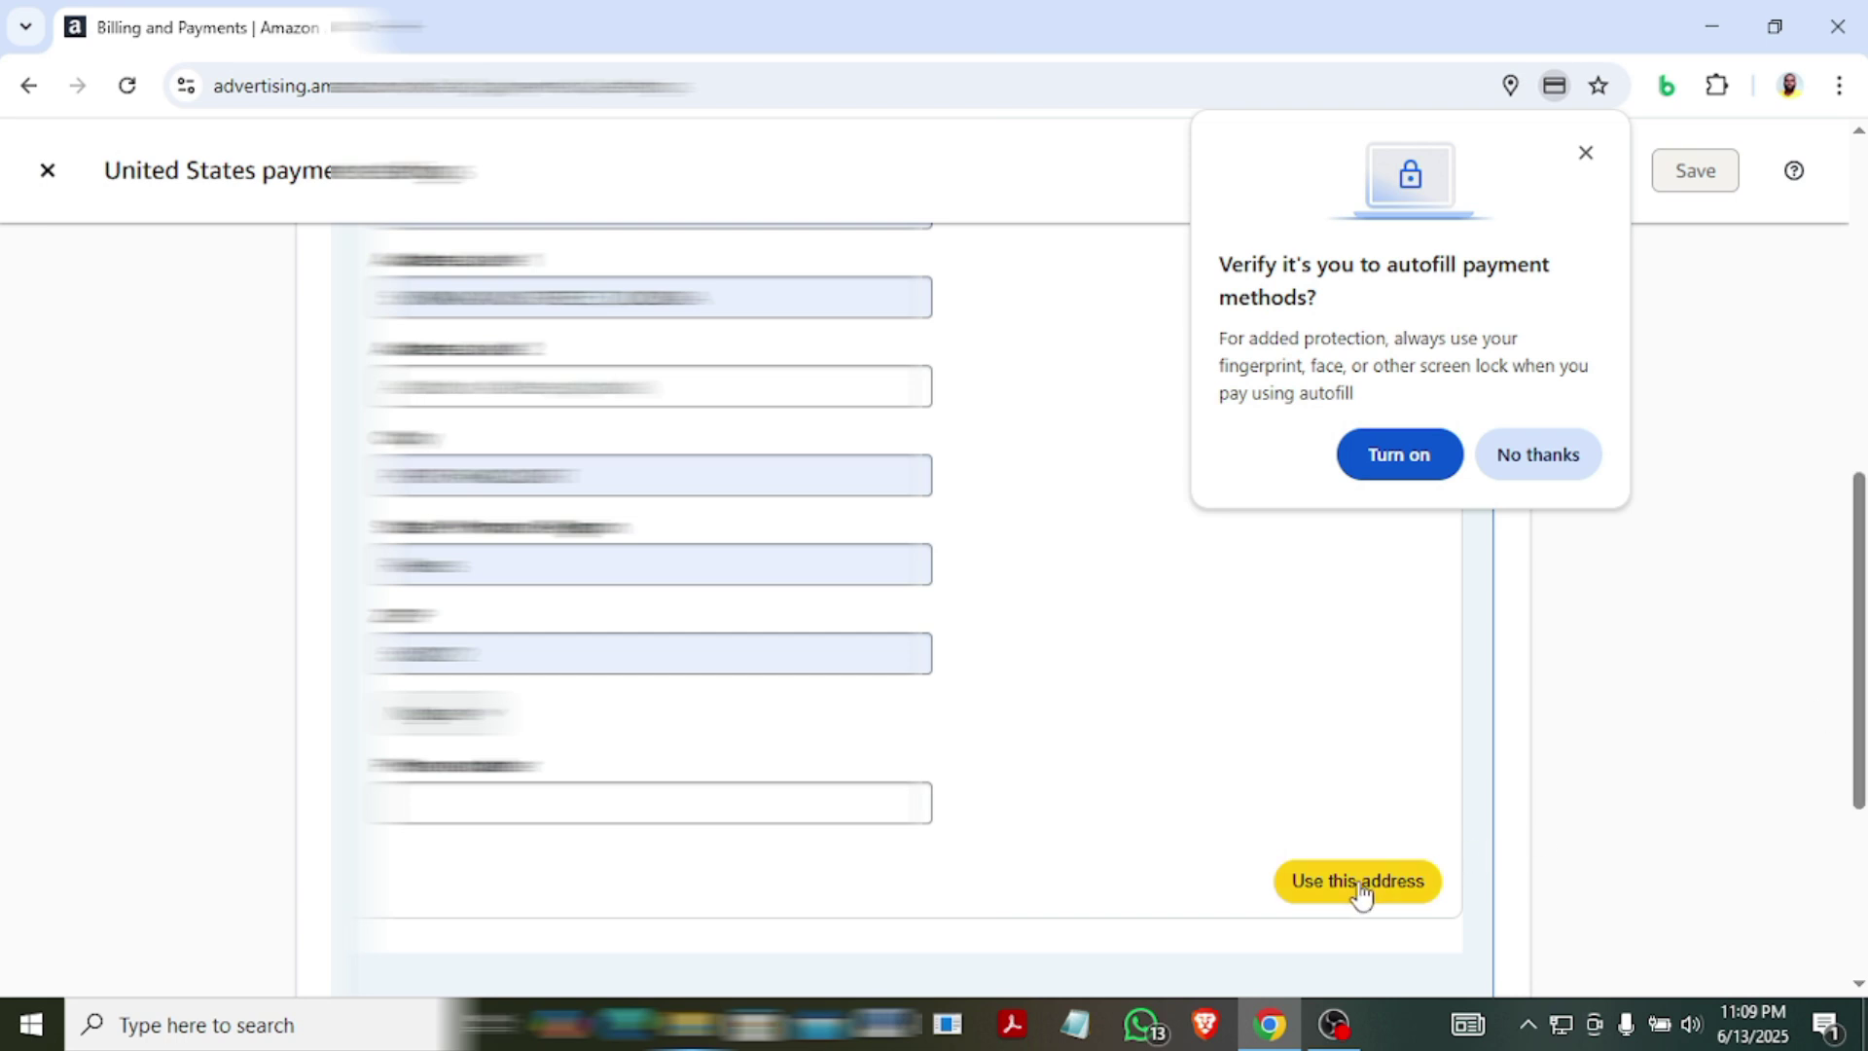
Enter the phone number for the card's billing address and dismiss Chrome's autofill prompt.
click(807, 805)
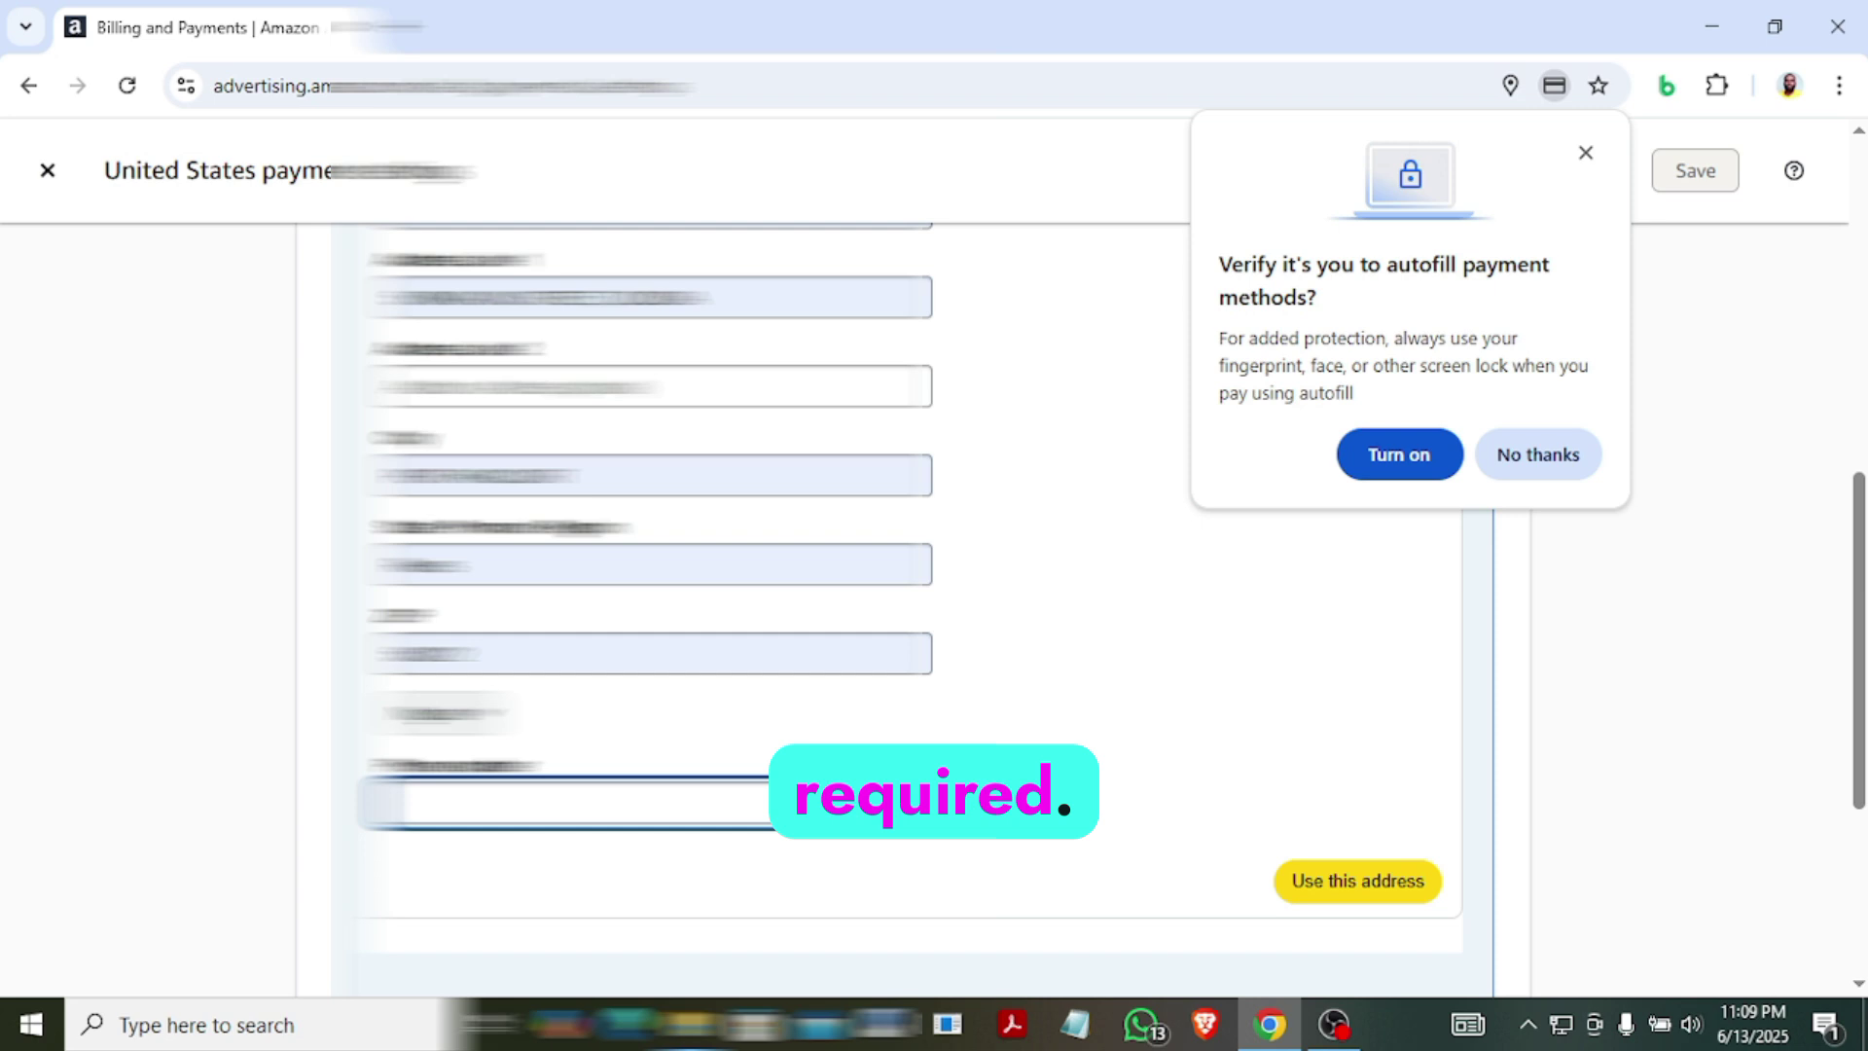
scroll(807, 805, down, 1)
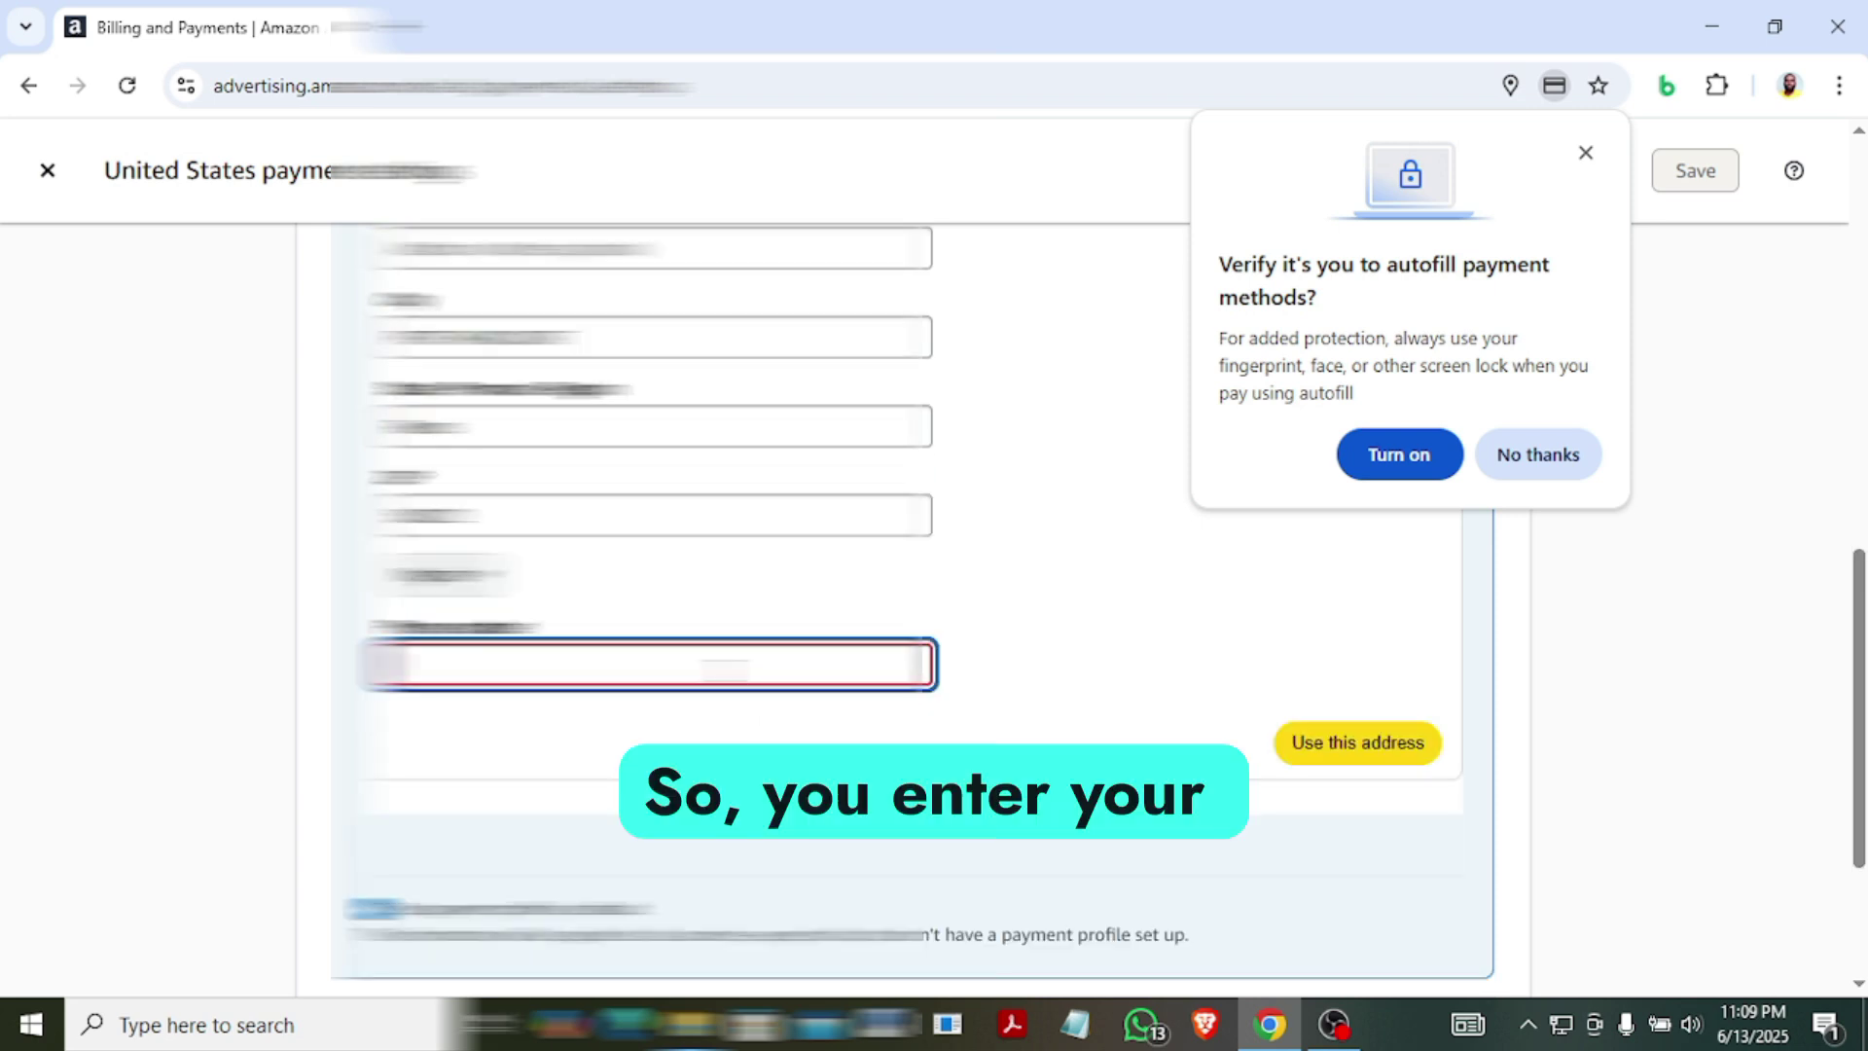
text(12345)
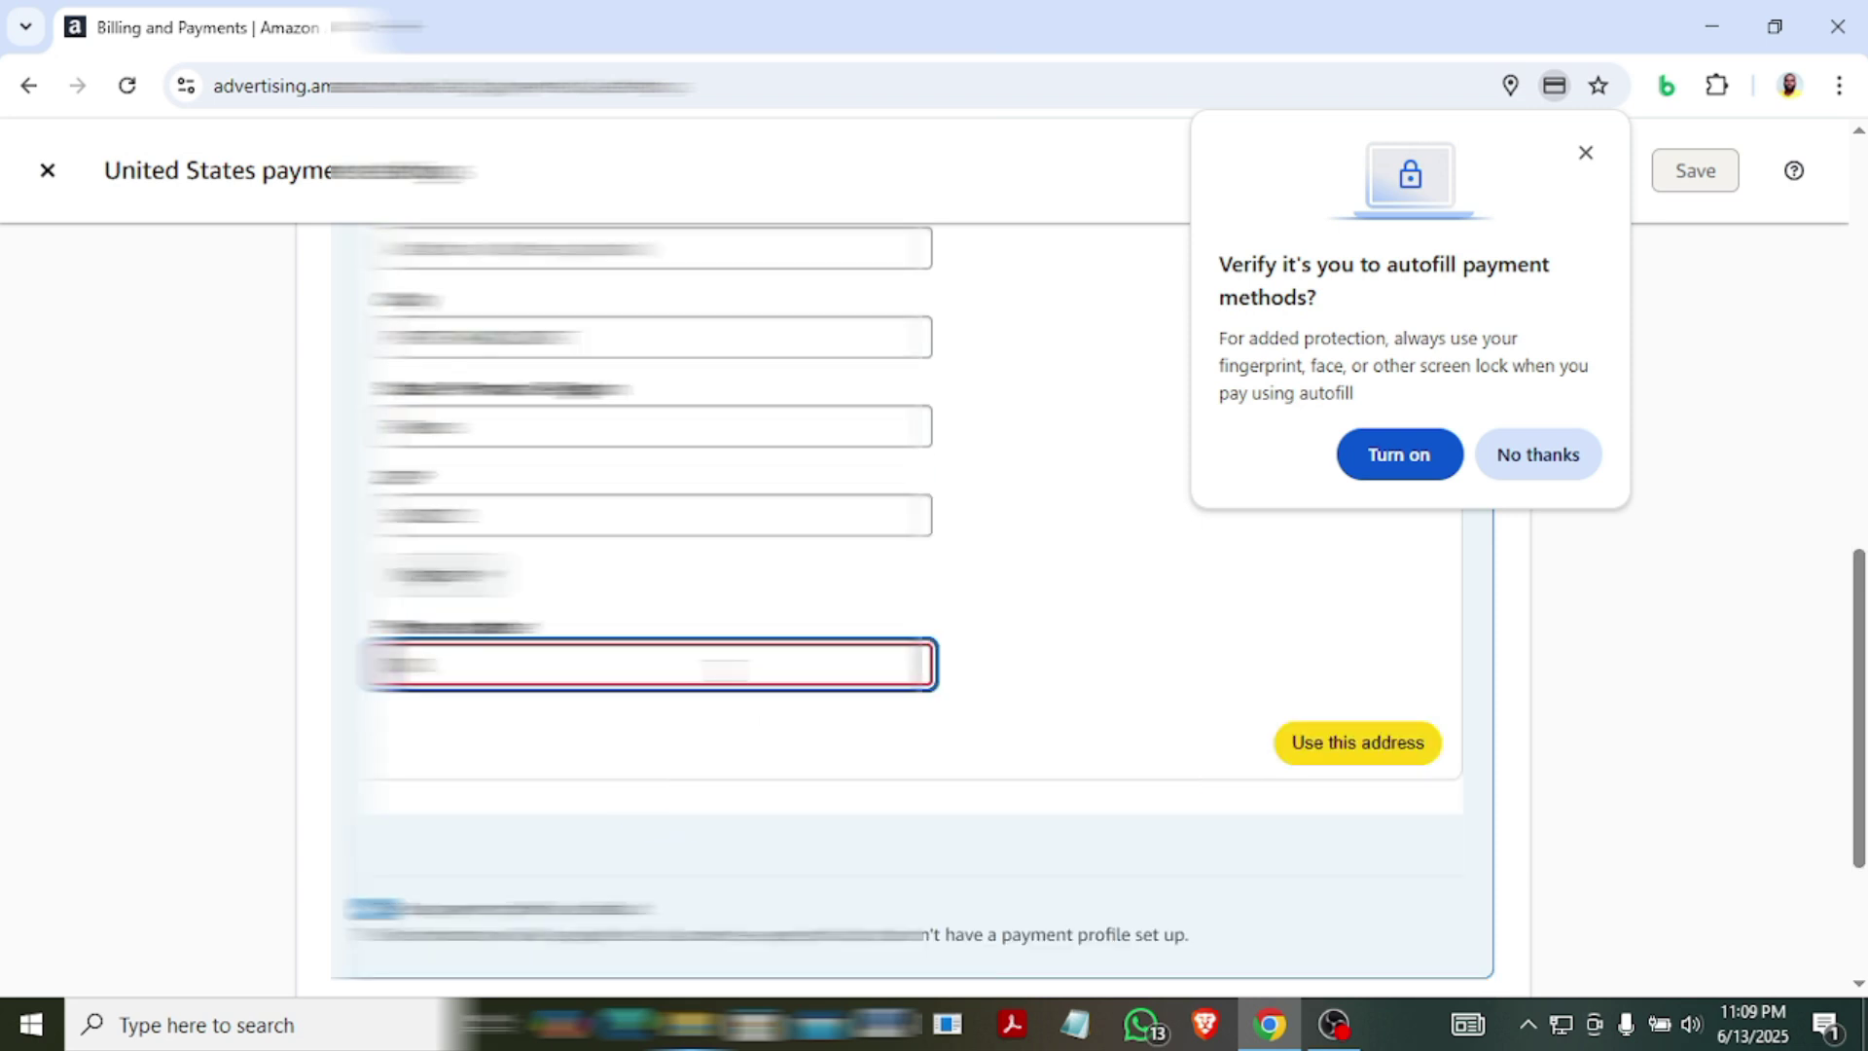
text(67890)
key(BackSpace)
text(12345)
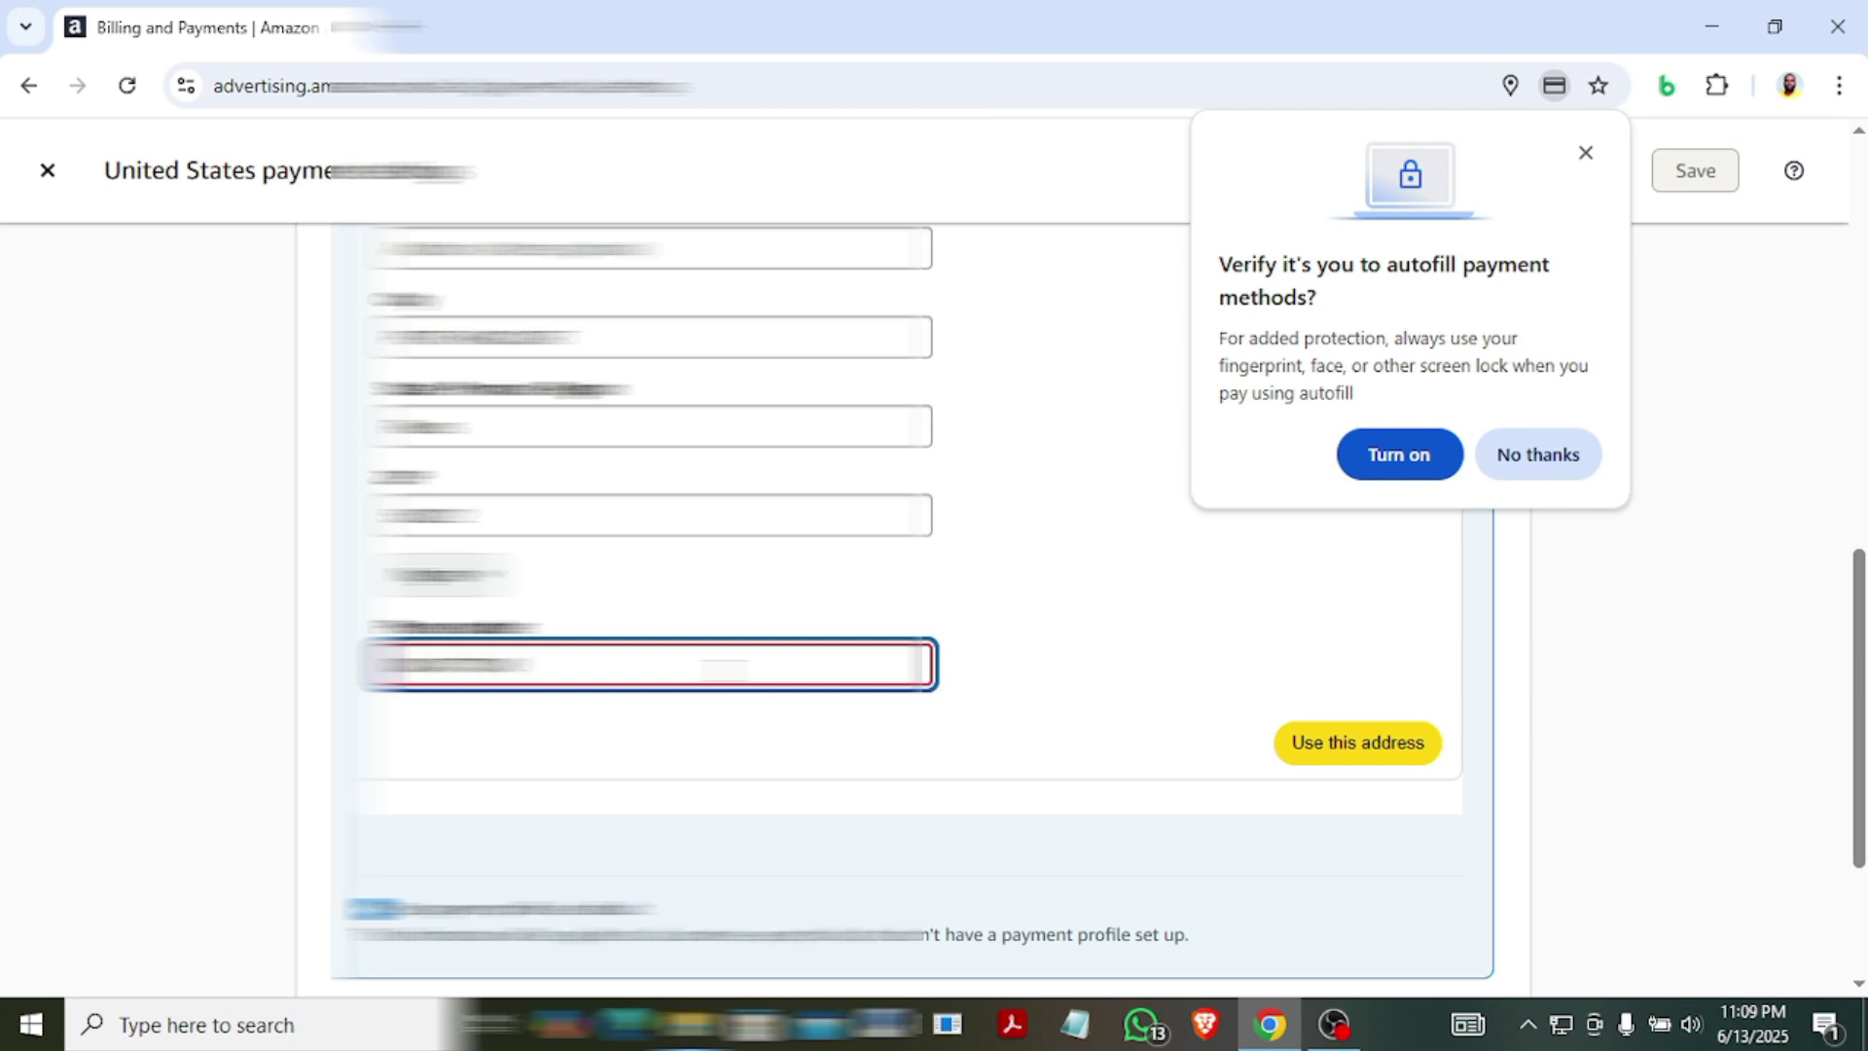
click(1008, 704)
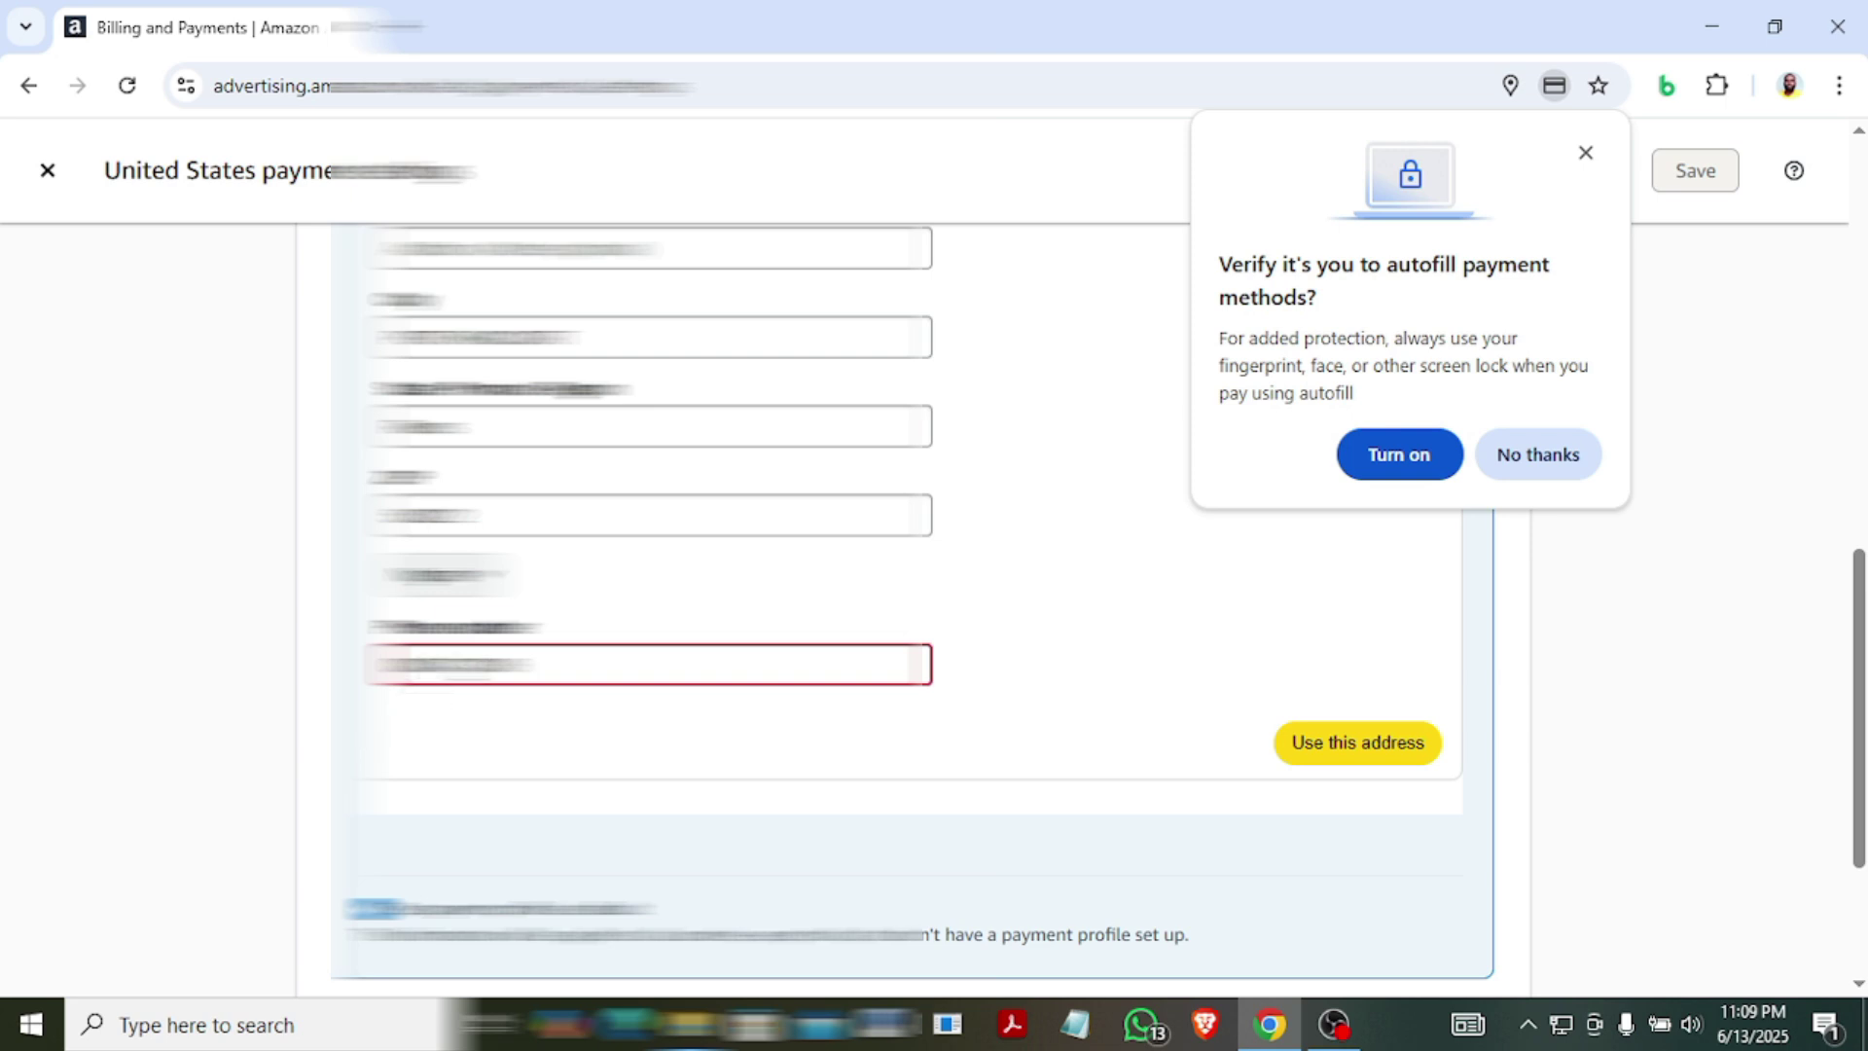
click(1585, 153)
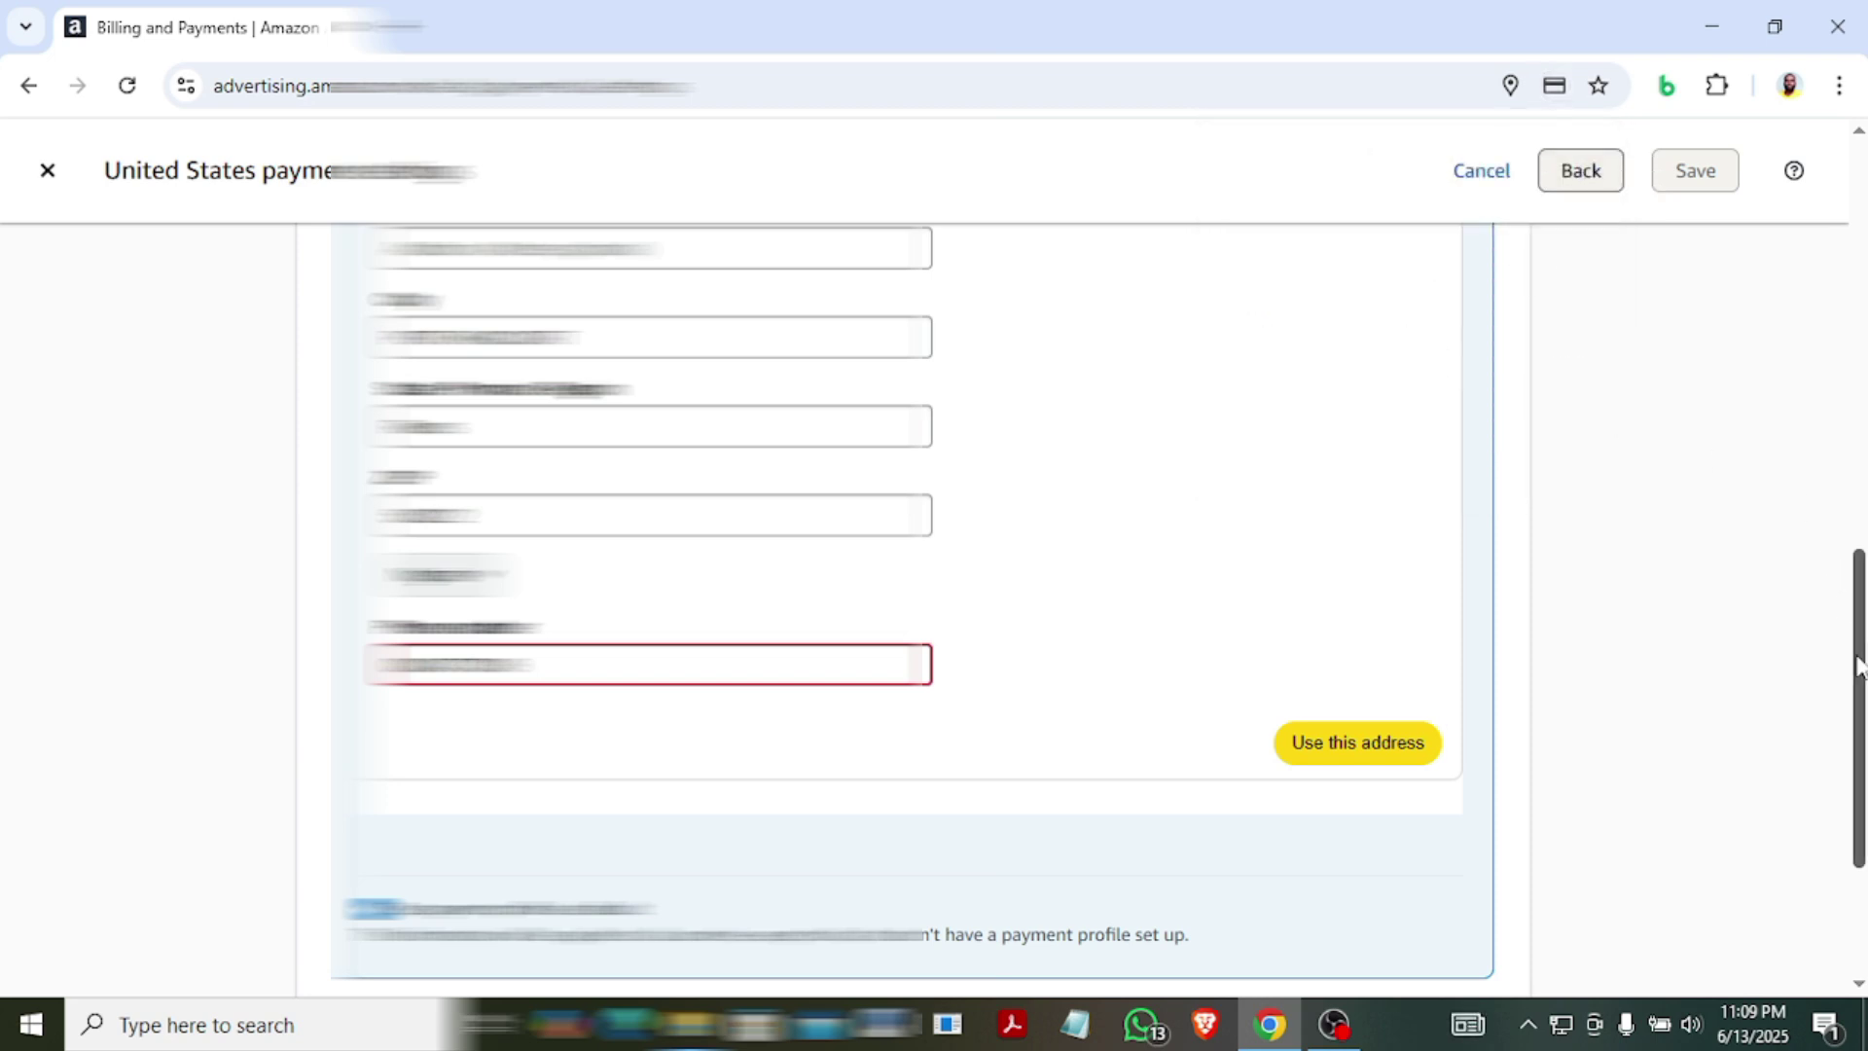
scroll(1359, 856, up, 1)
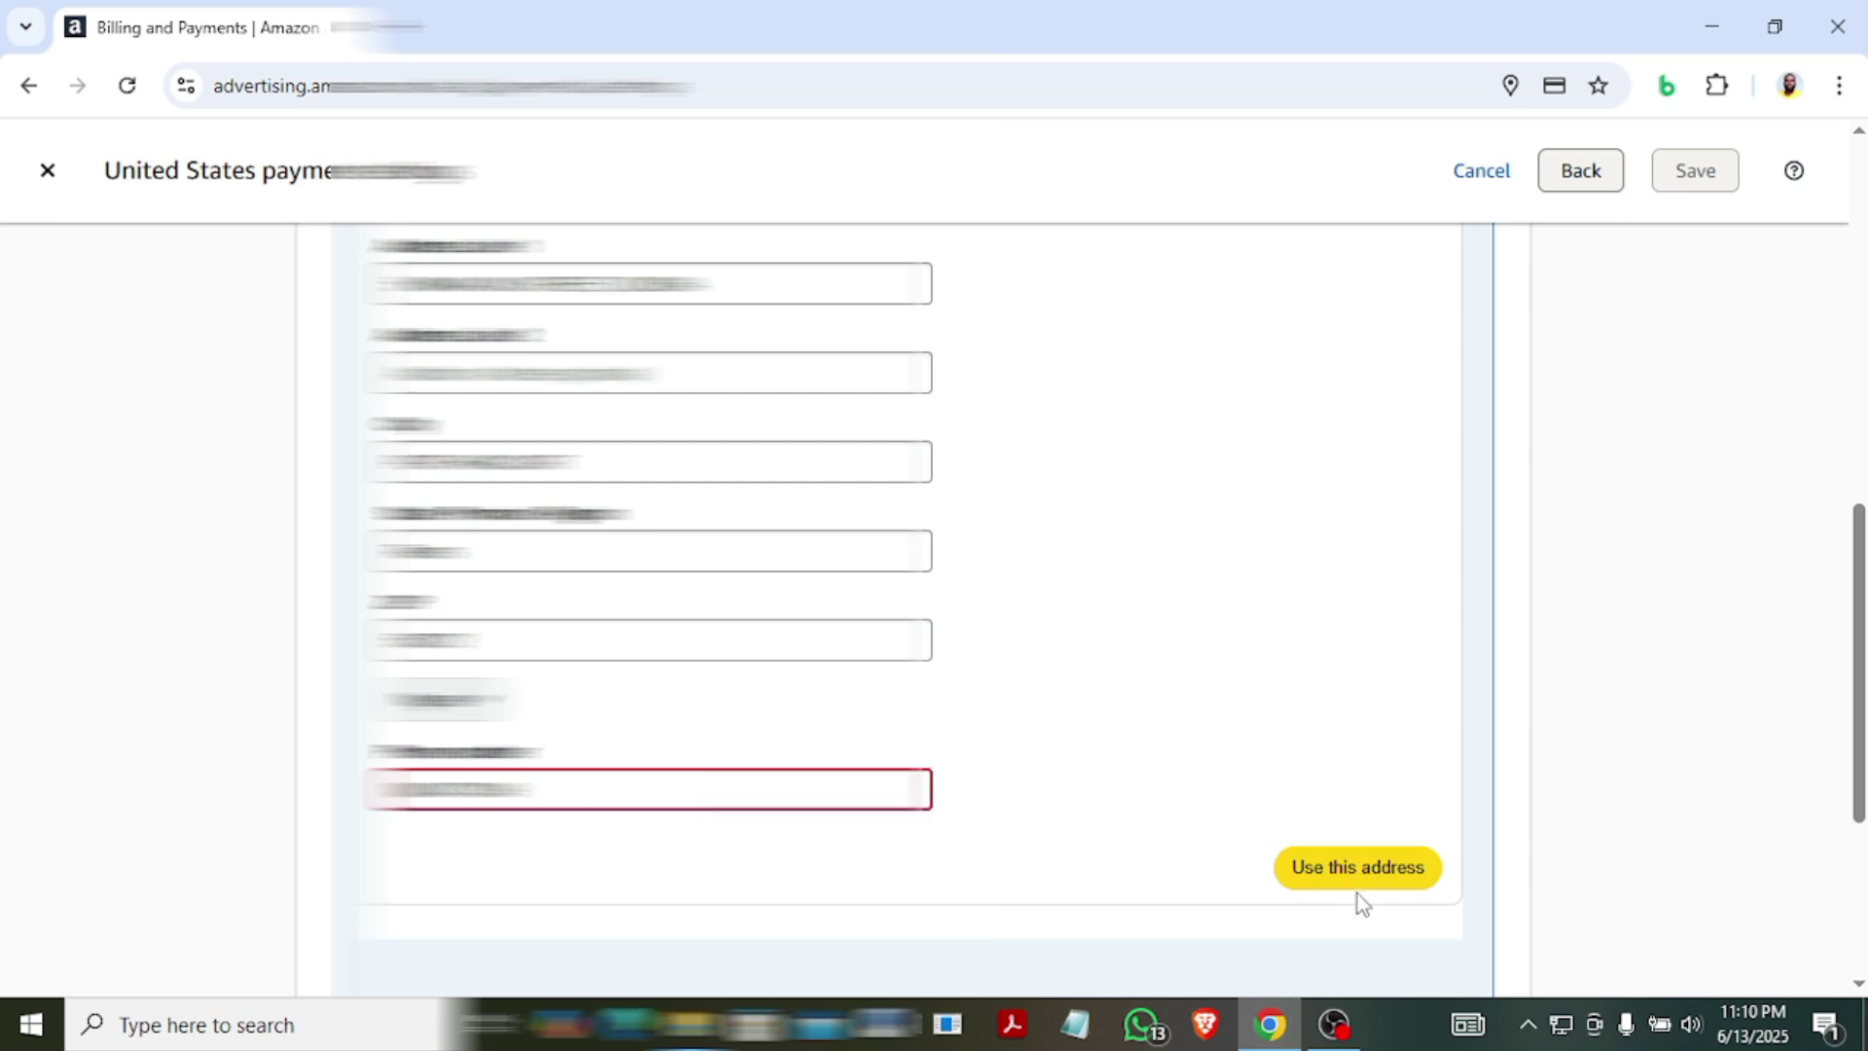
Confirm the card's billing address and save US payment settings with the debit card as default.
click(1362, 869)
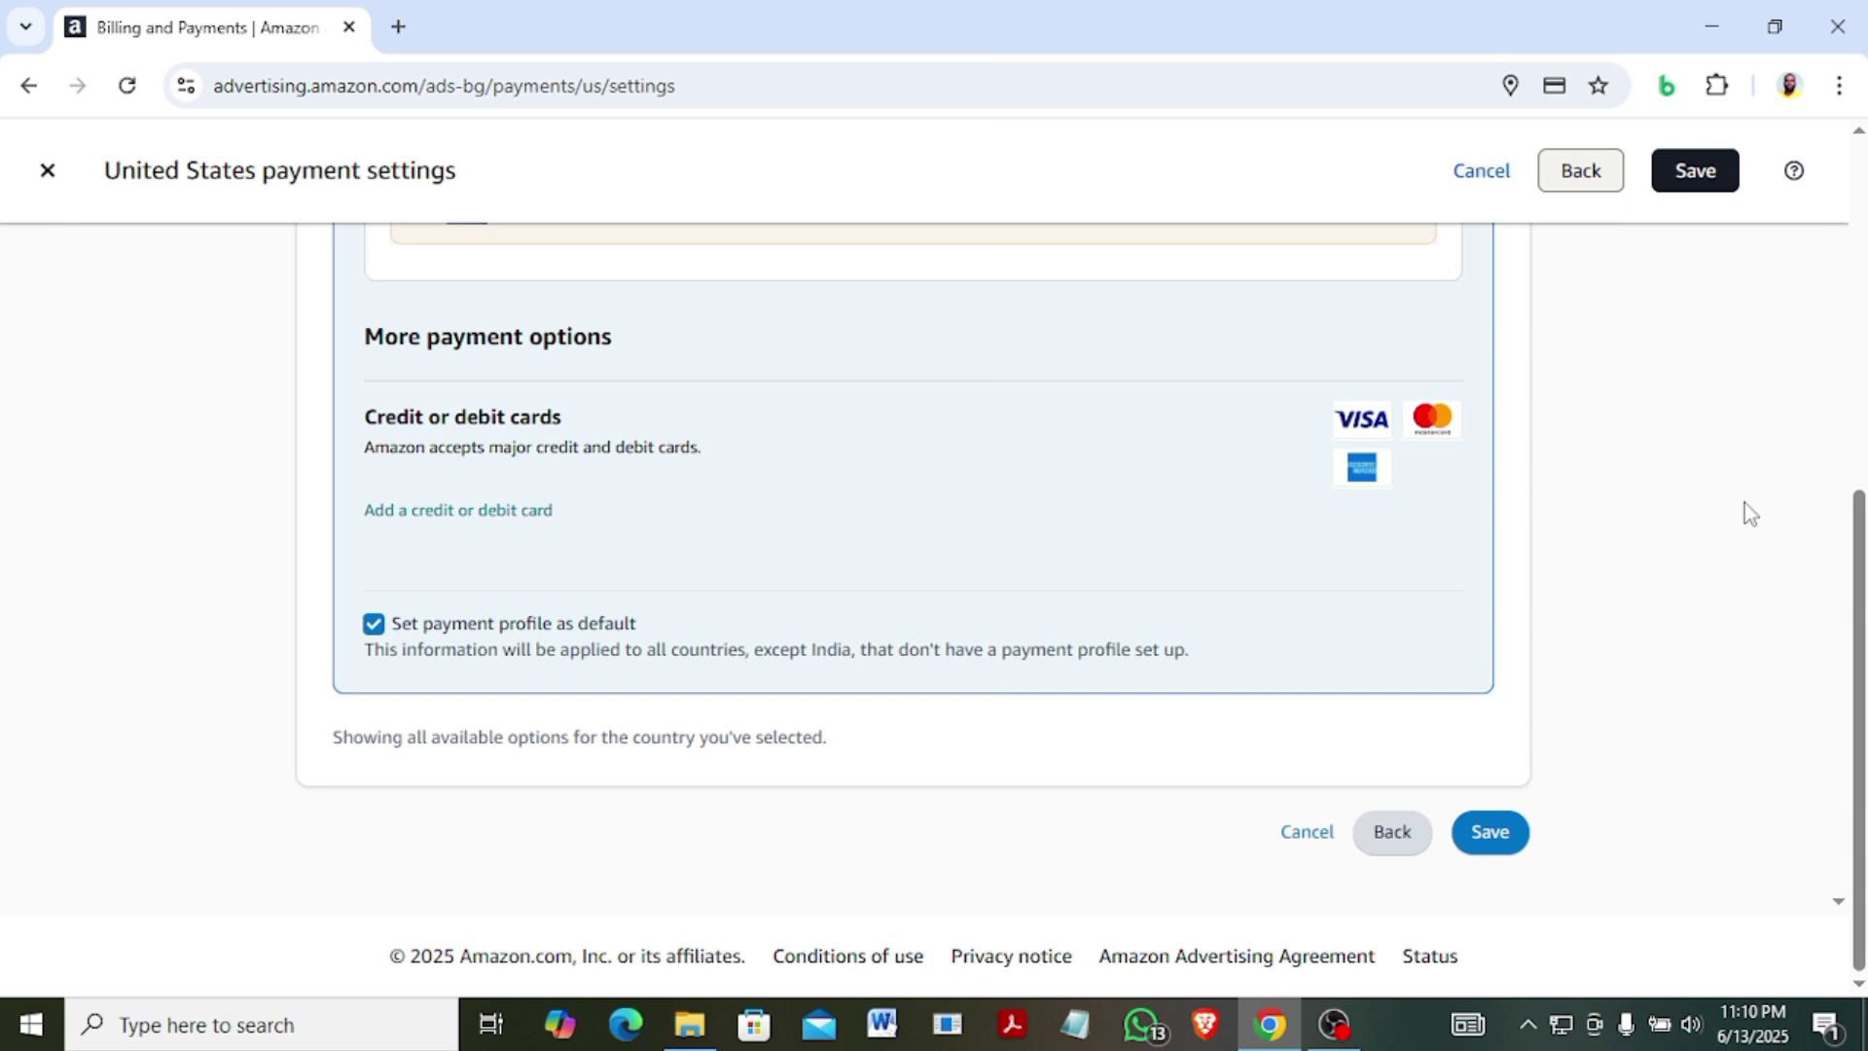
drag(1854, 616, 1856, 399)
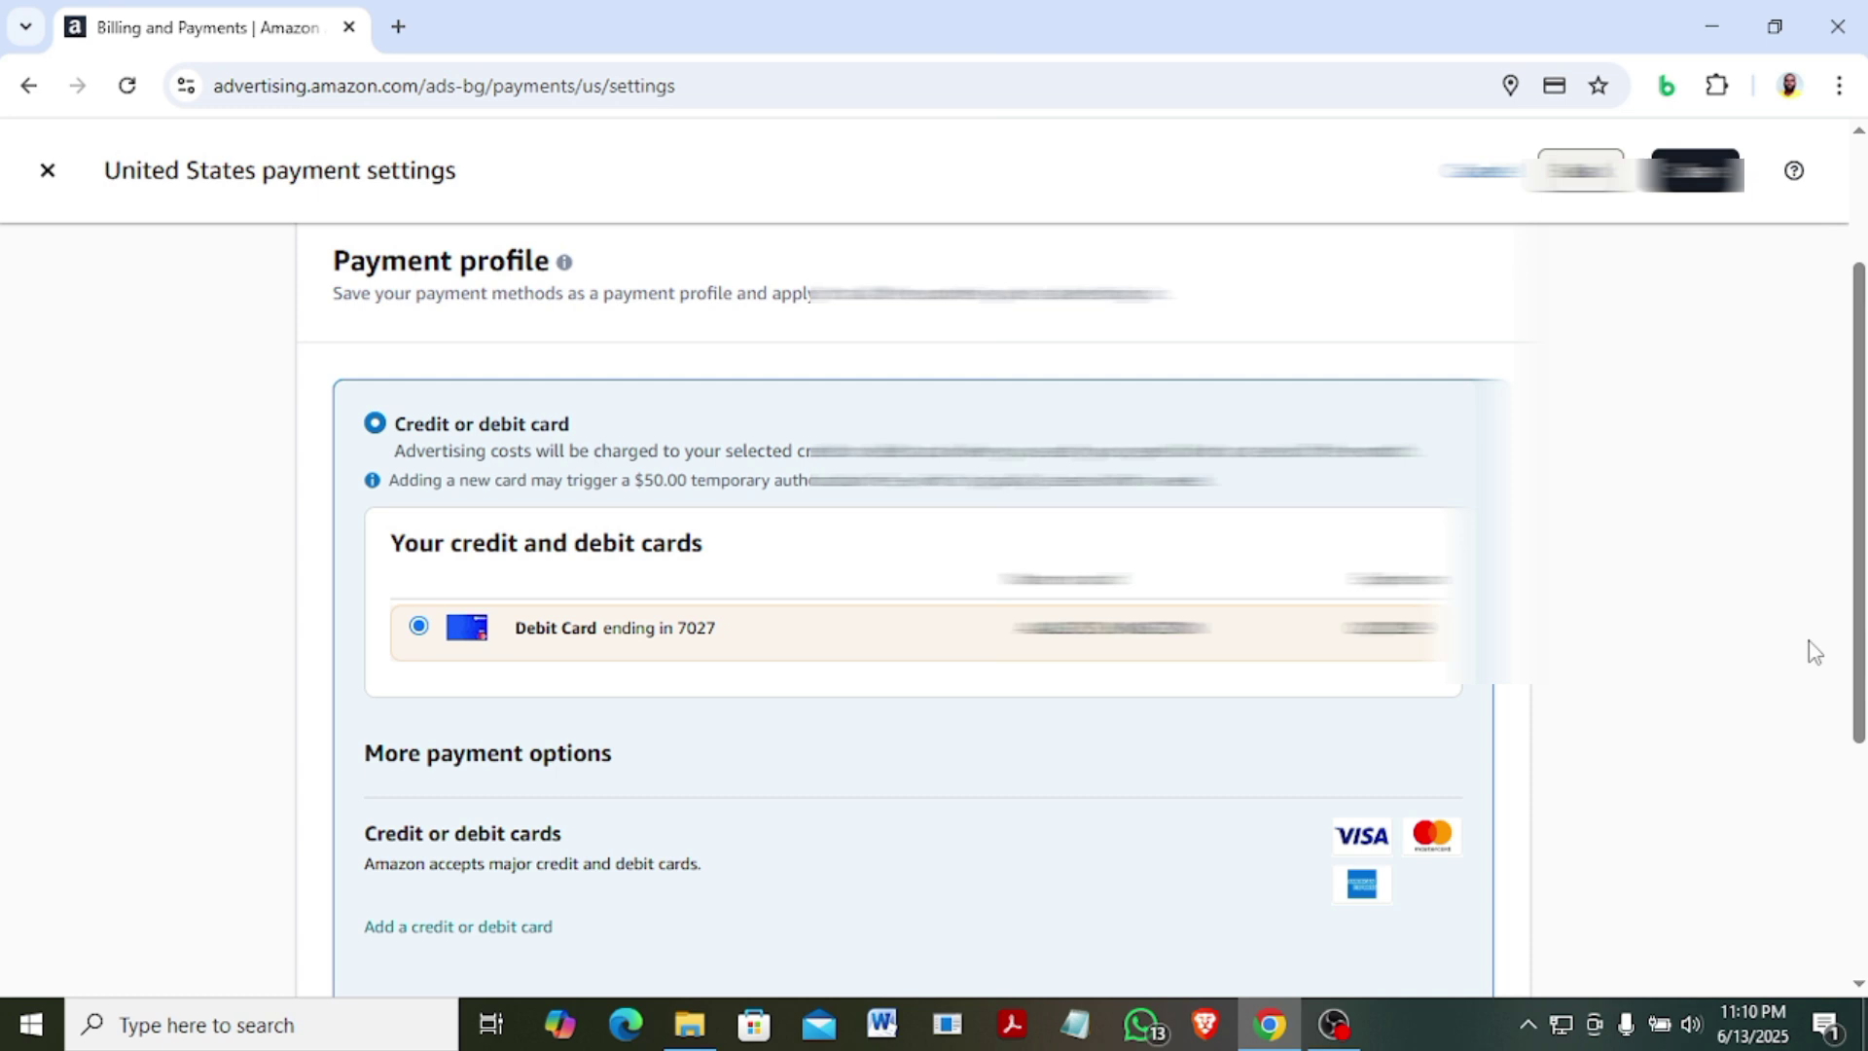
drag(1858, 617, 1861, 836)
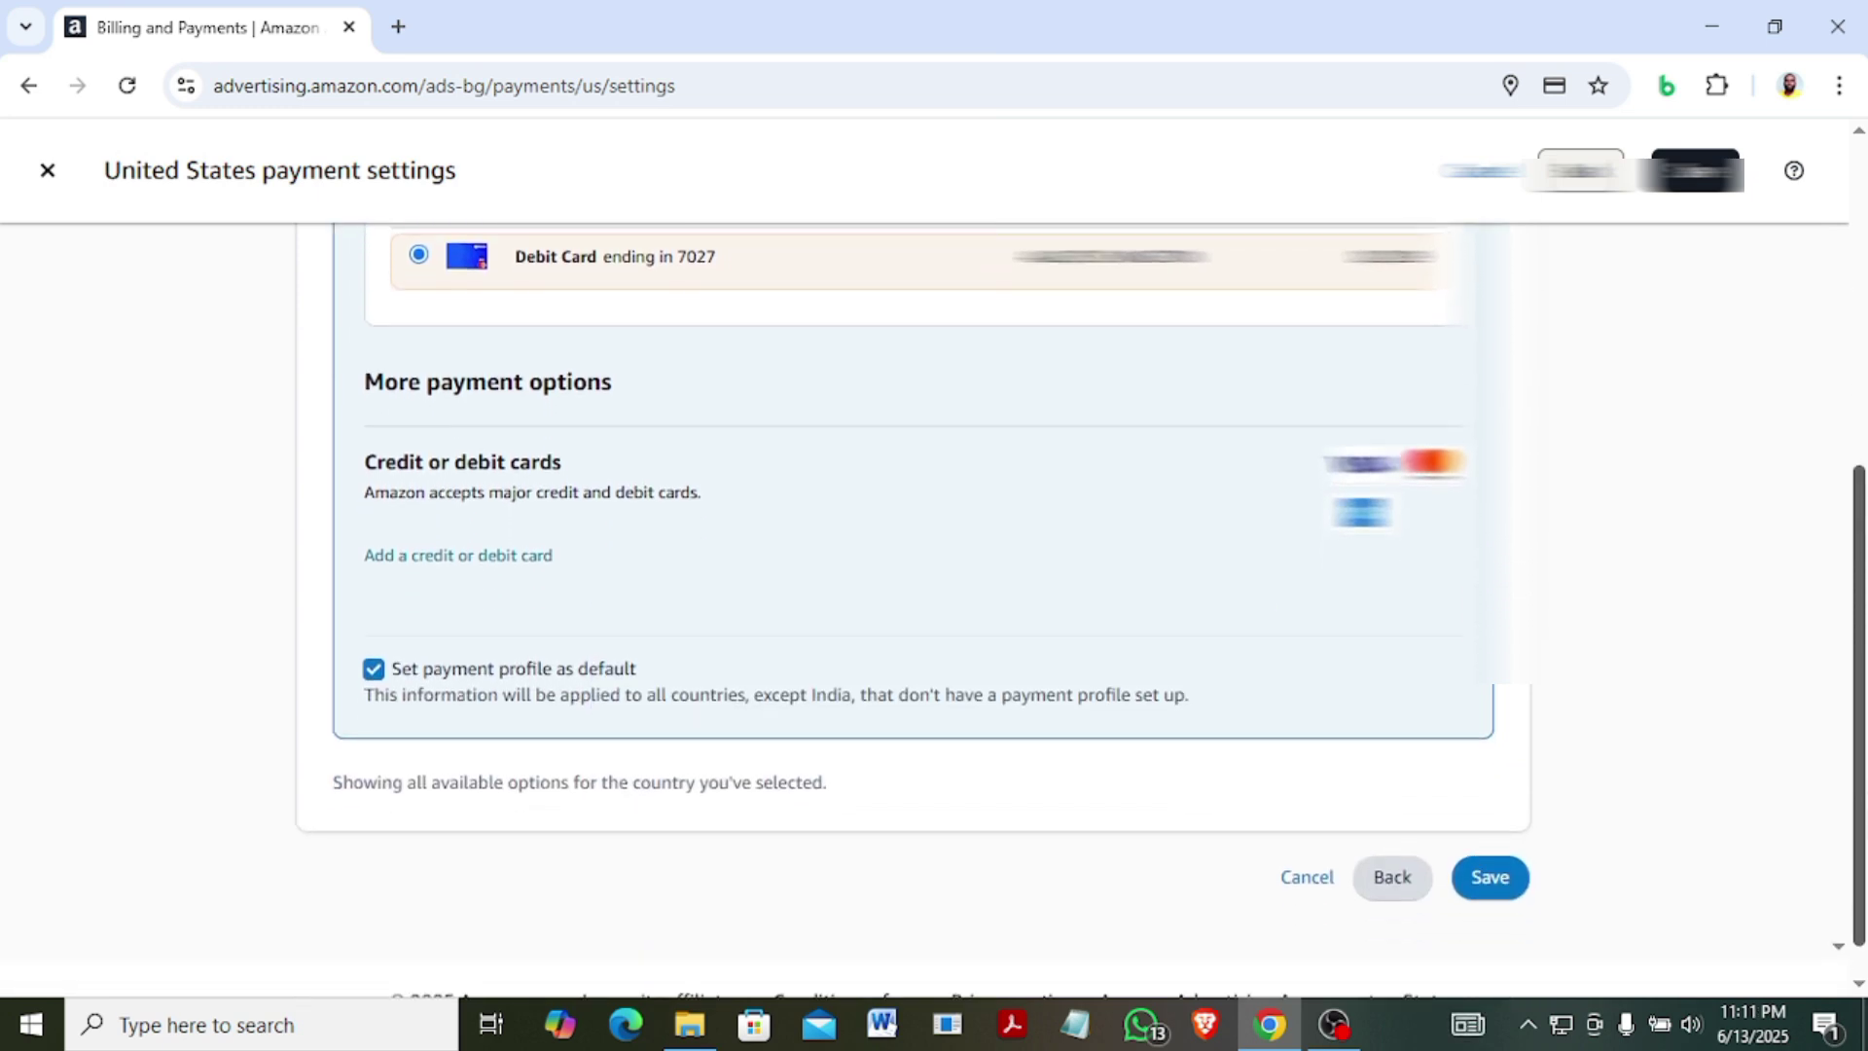
click(1489, 879)
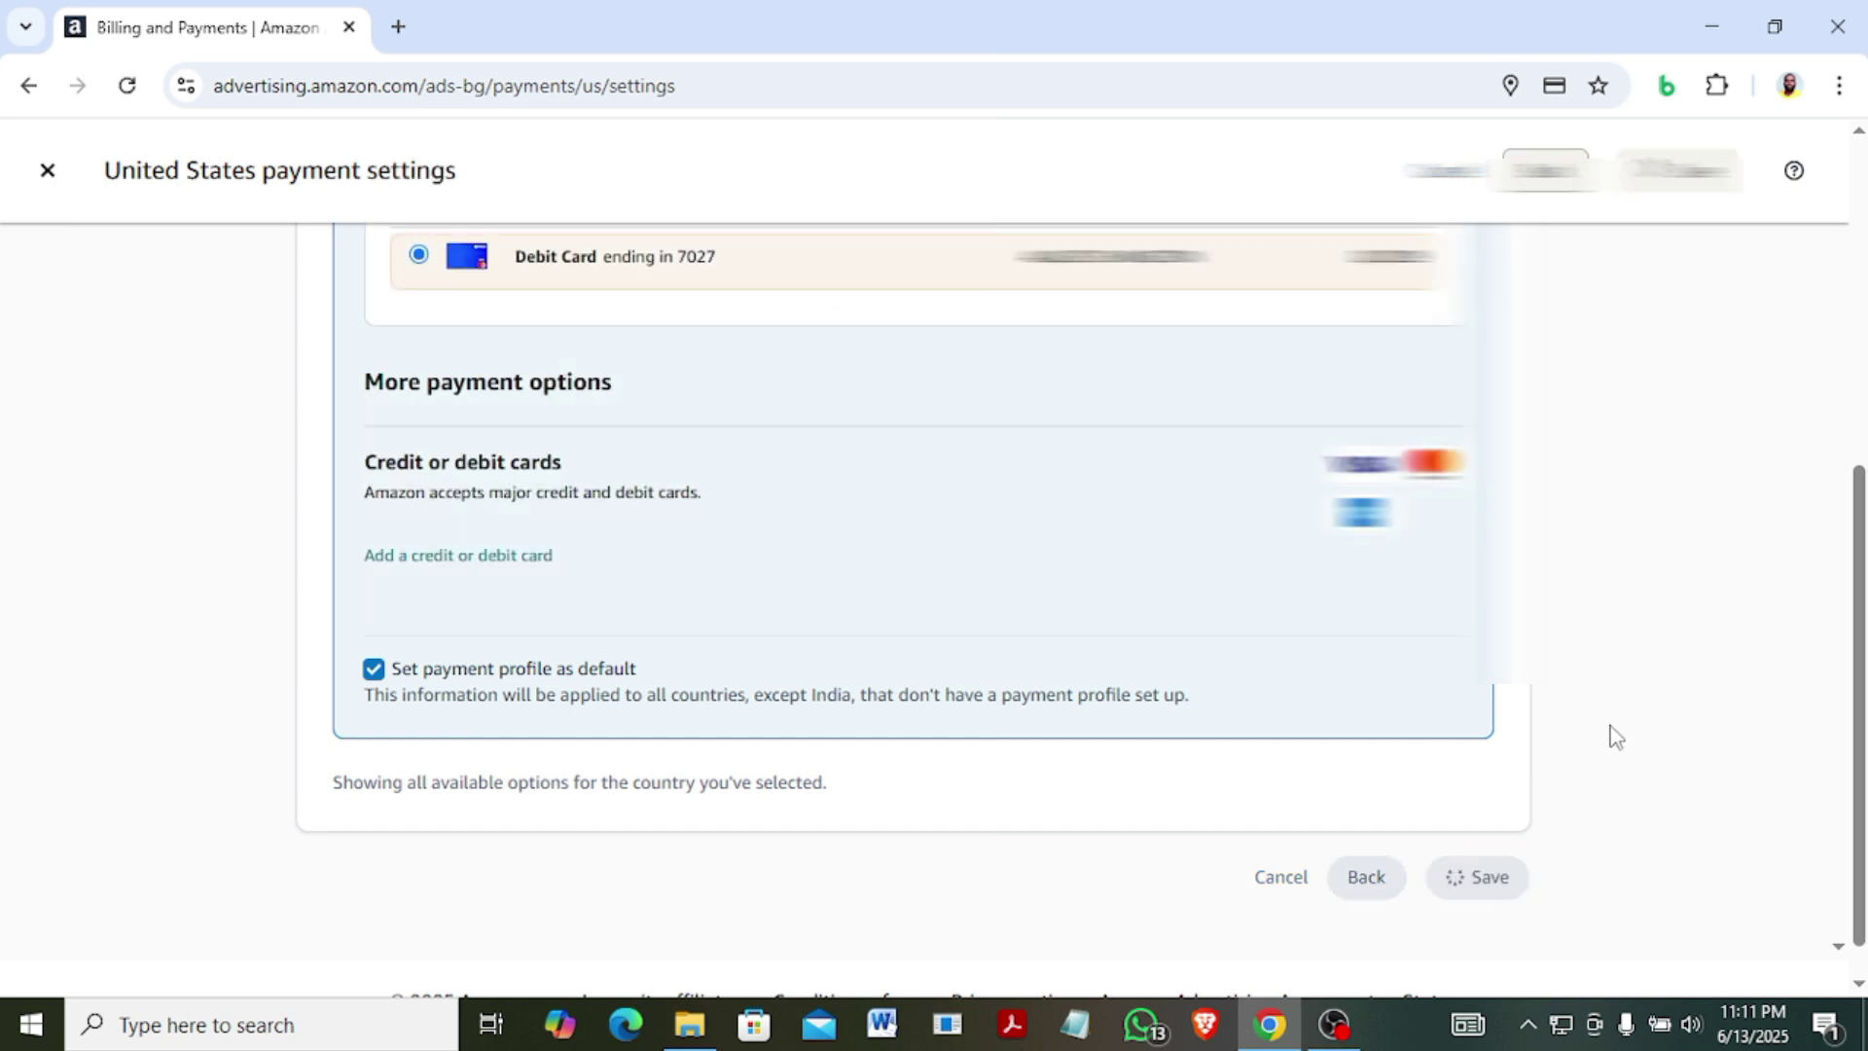